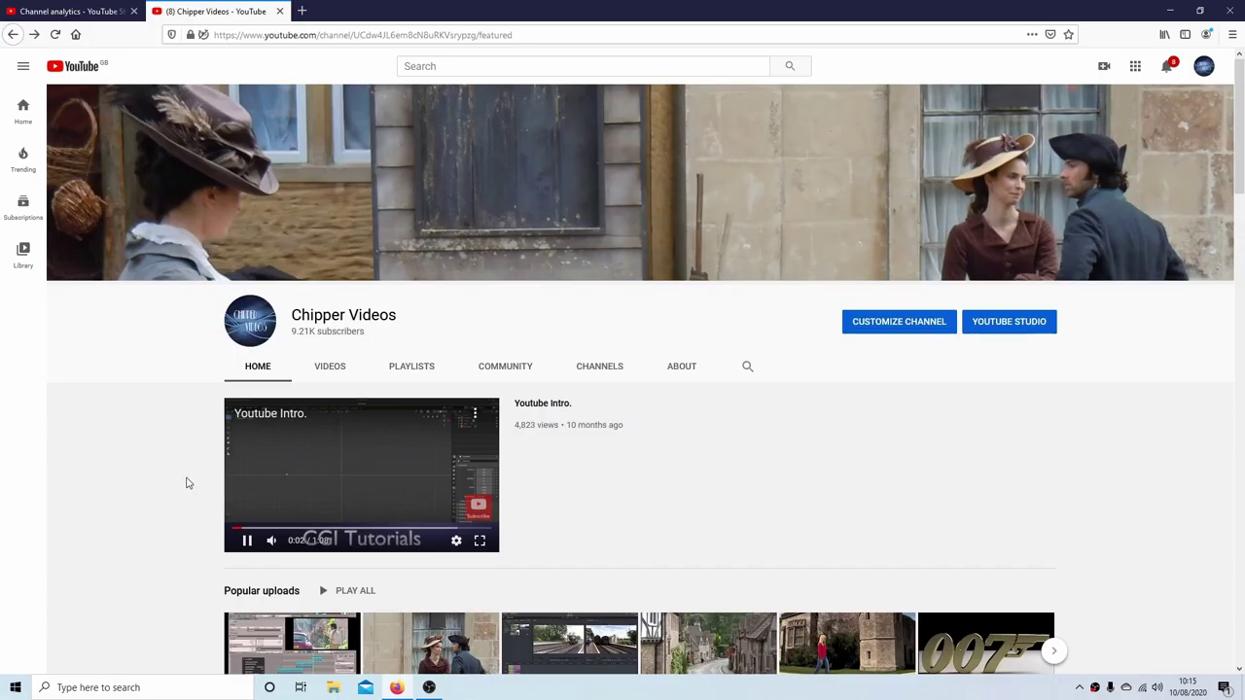
- Look through the playlists on the Chipper Videos YouTube channel
click(412, 366)
drag(1241, 202, 1242, 344)
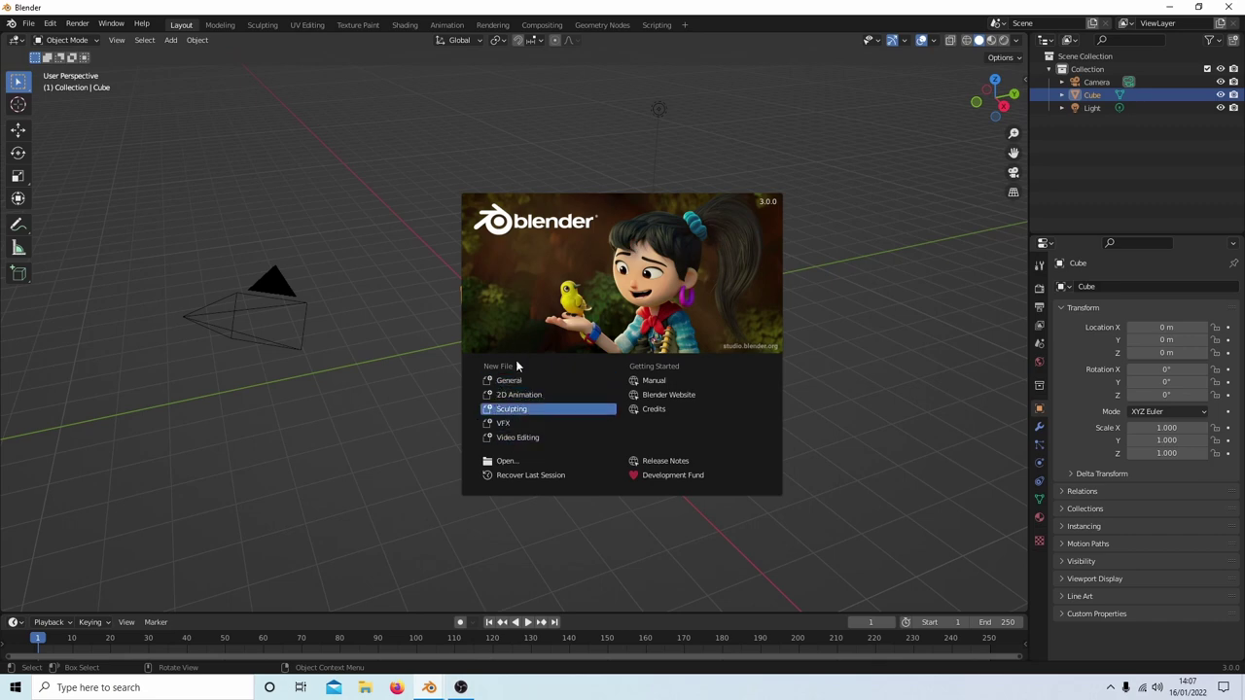
- Switch to Blender and create a new file from the Video Editing template
click(519, 439)
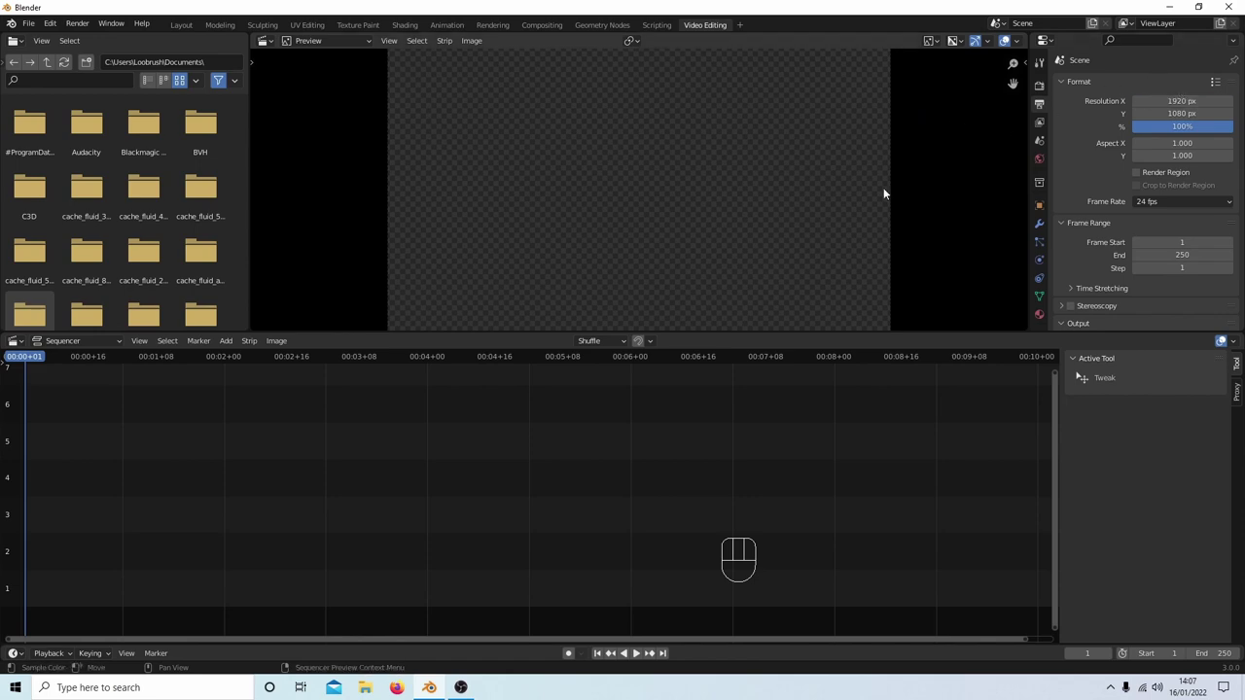
scroll(592, 241, down, 1)
scroll(639, 265, down, 1)
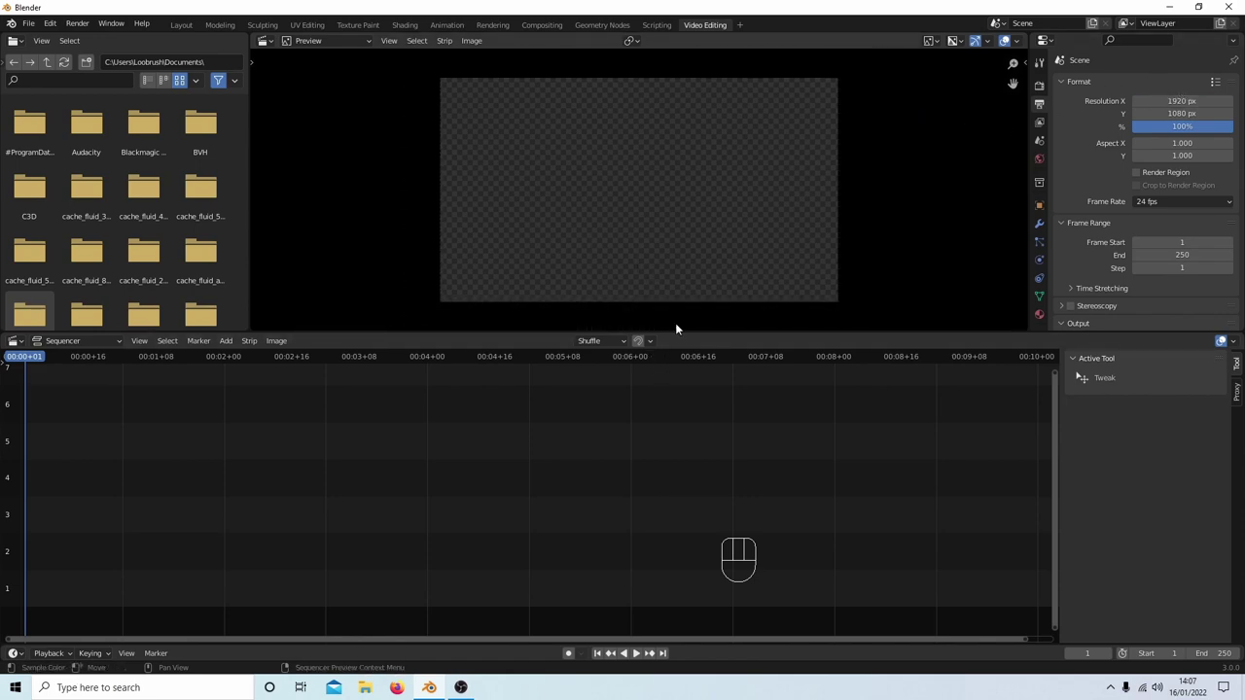
scroll(665, 272, up, 3)
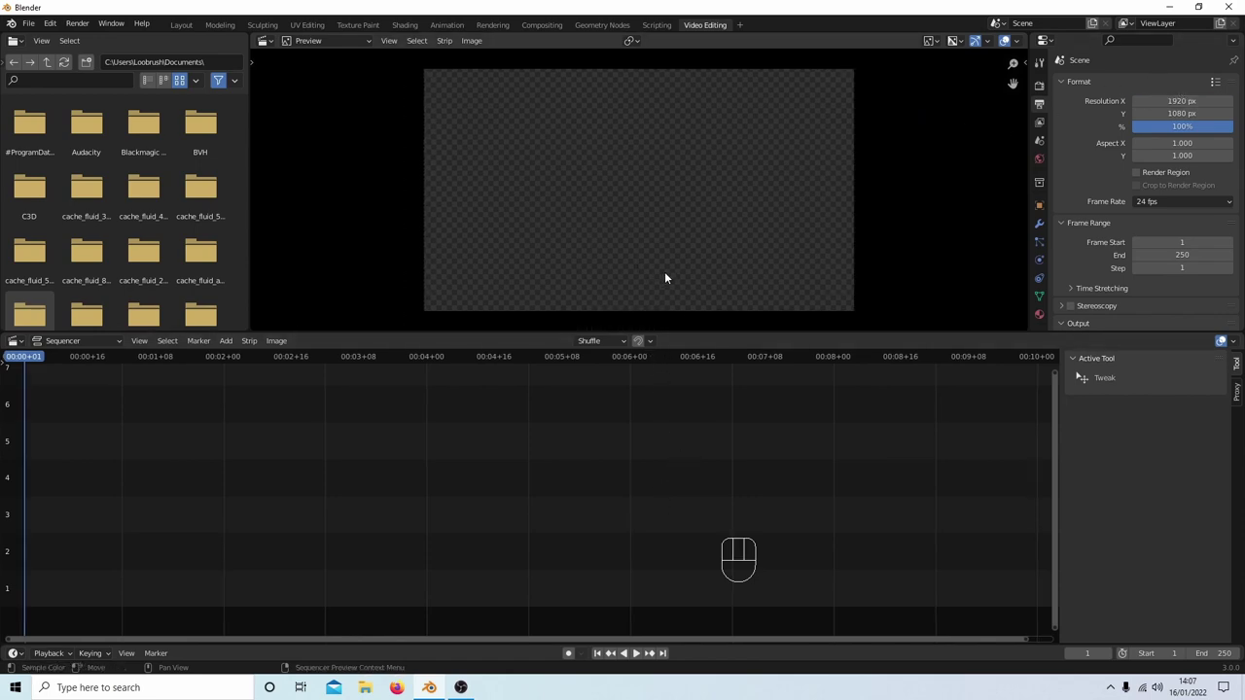
scroll(665, 280, down, 2)
scroll(666, 279, up, 2)
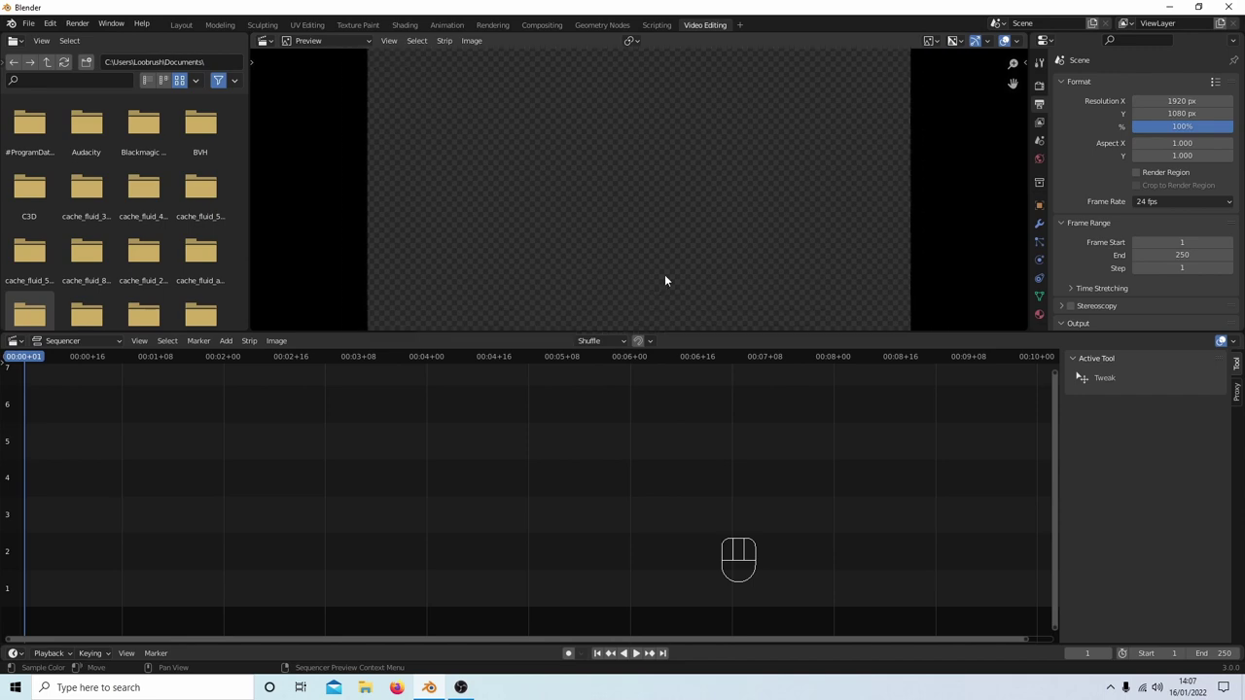
scroll(665, 280, down, 2)
scroll(666, 281, up, 2)
scroll(665, 280, down, 2)
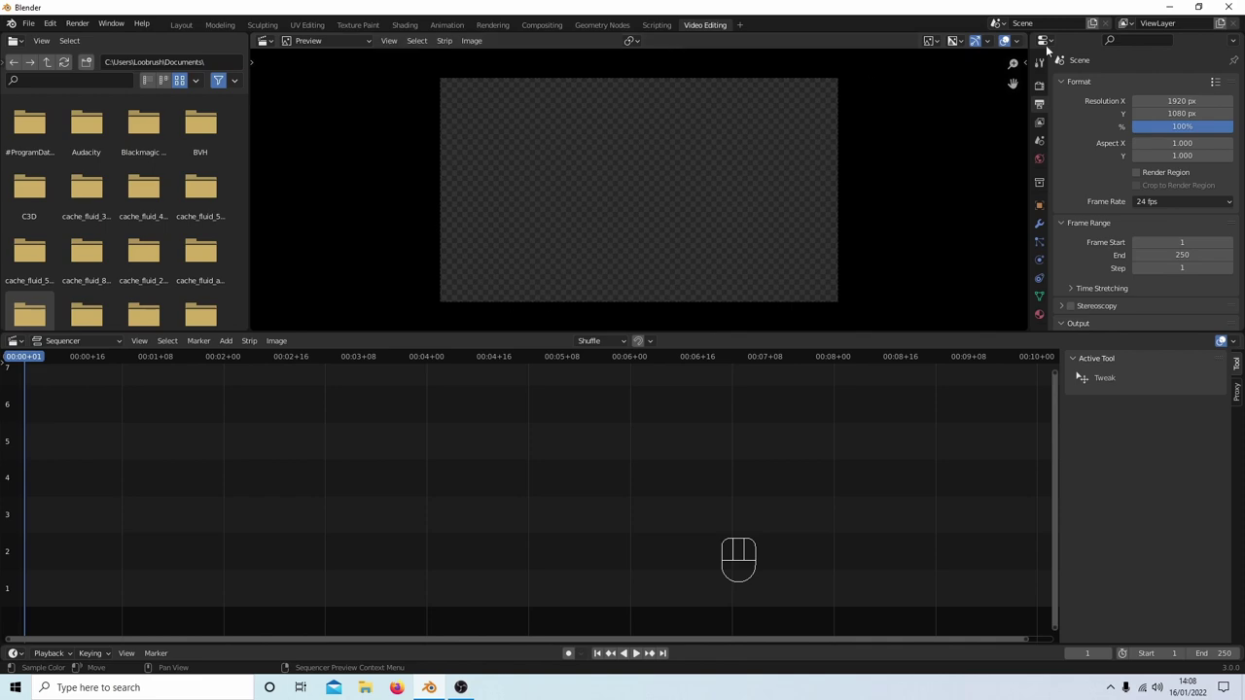
- Set the output resolution to 1080 px in X and 1920 px in Y for a portrait video
click(1216, 85)
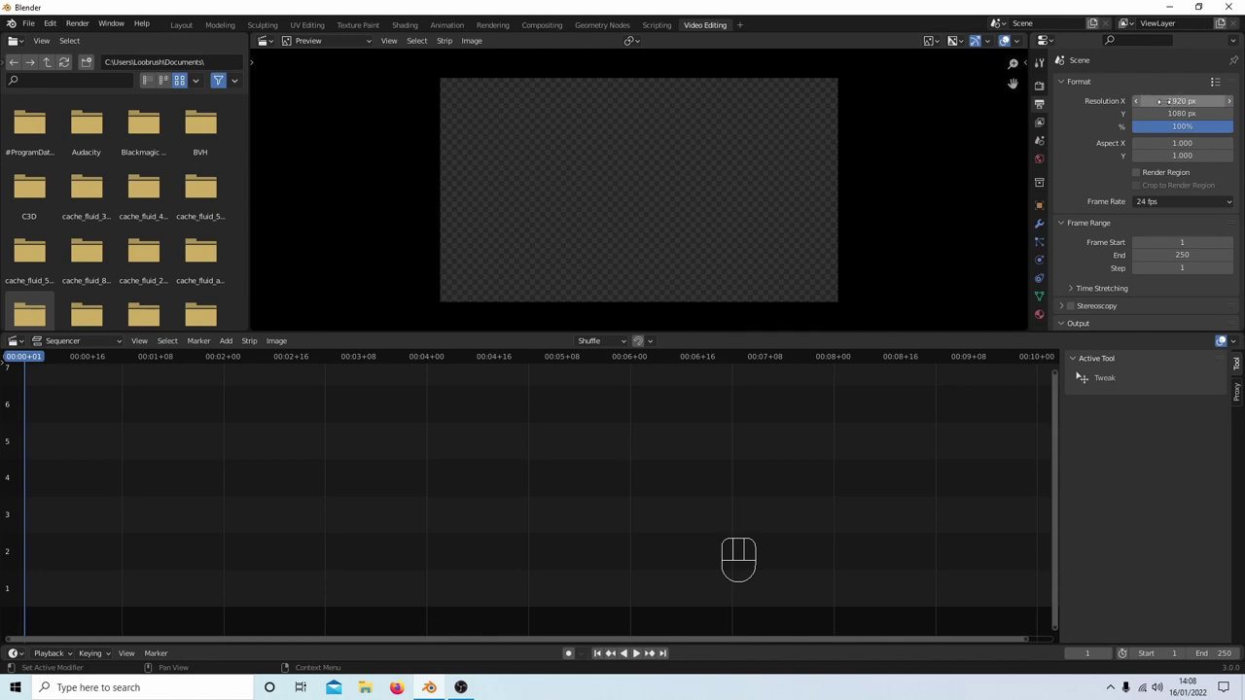
click(1160, 101)
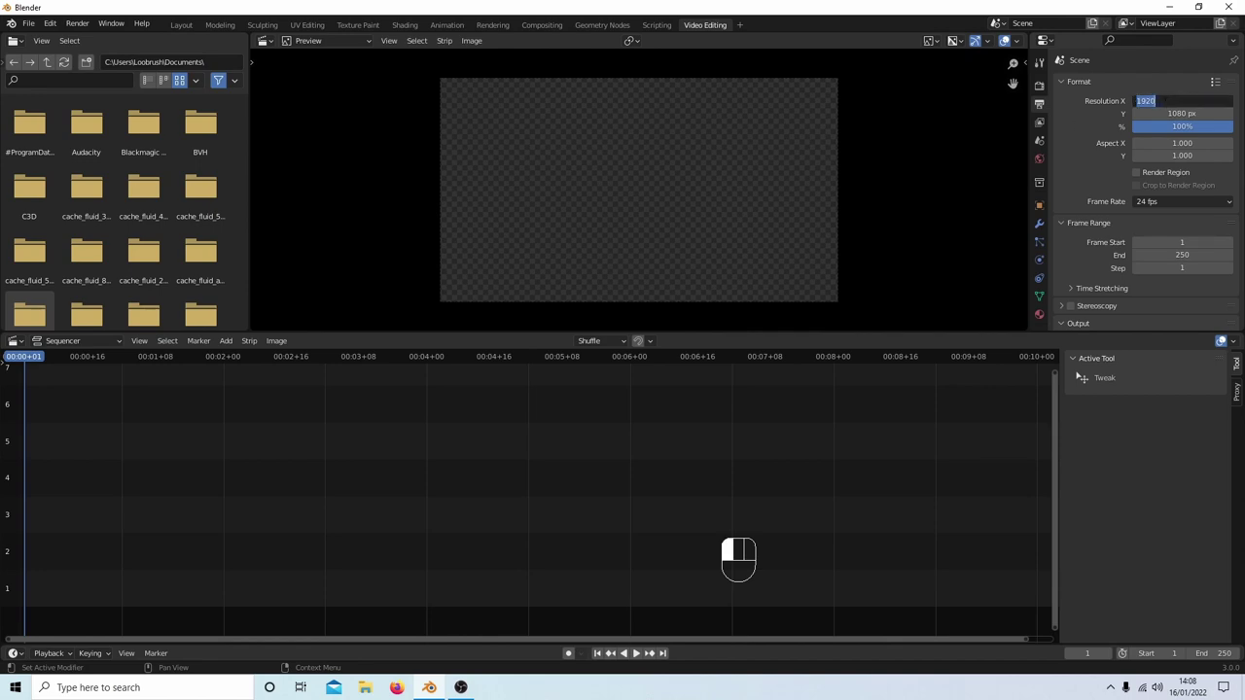
text(1080)
key(Return)
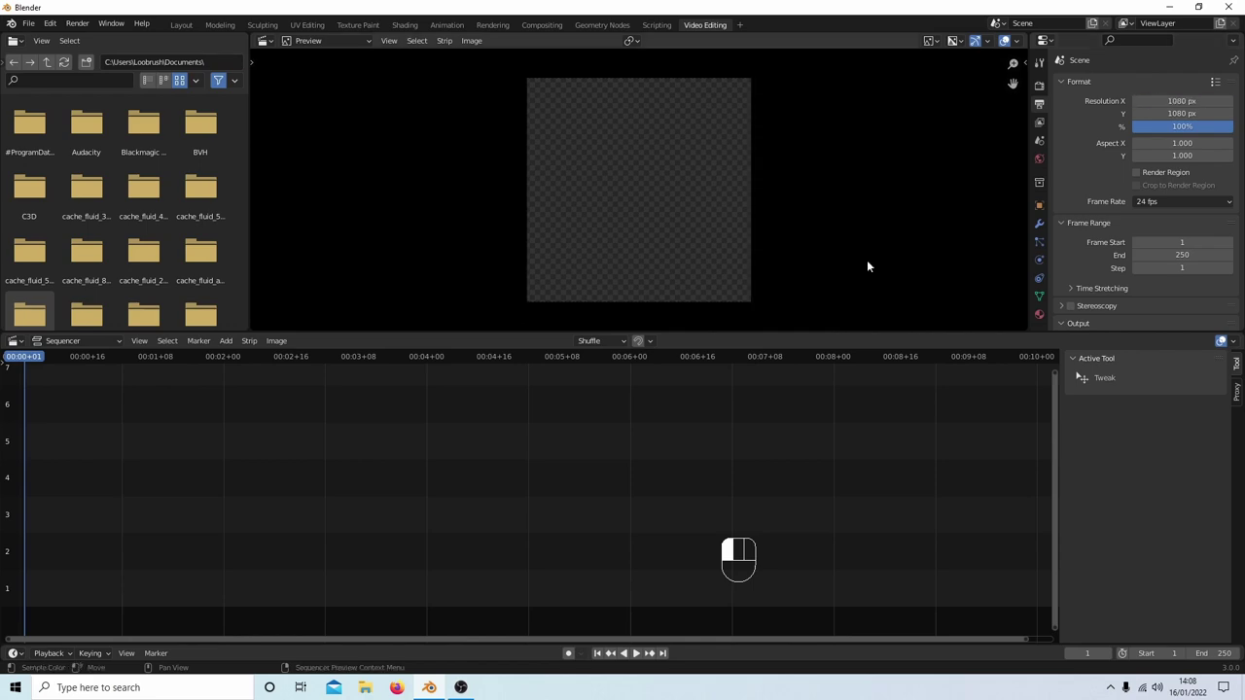
click(1172, 113)
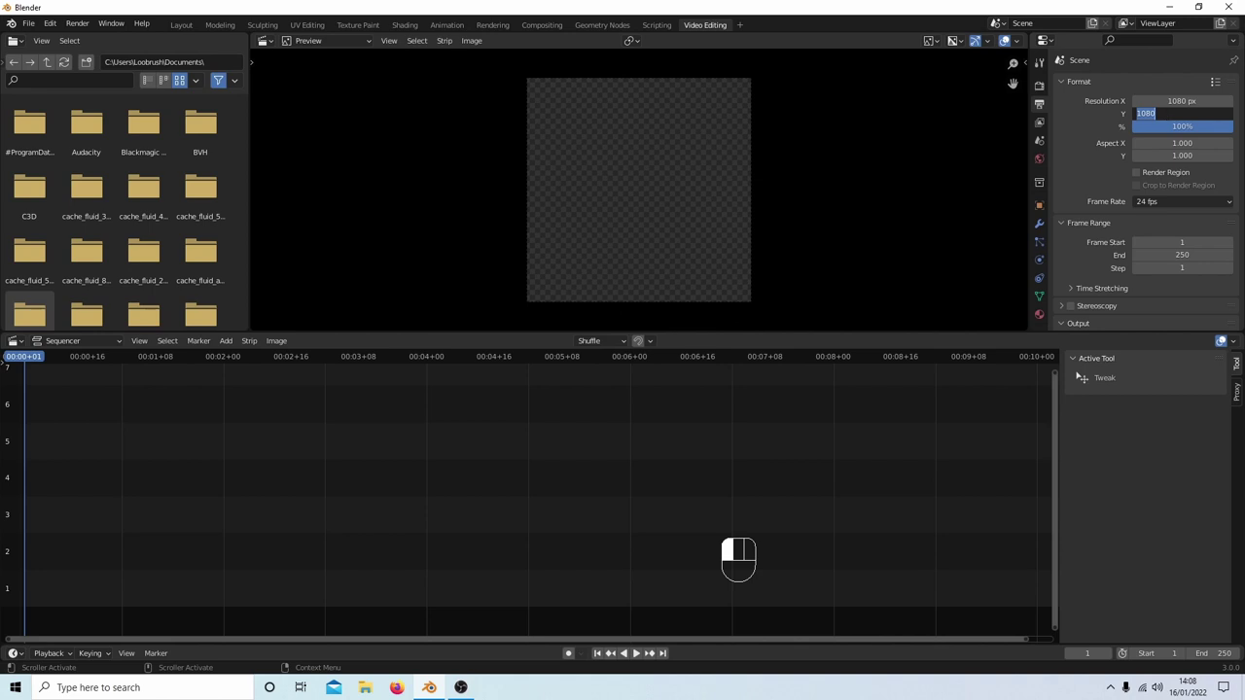
text(1920)
key(Return)
click(864, 246)
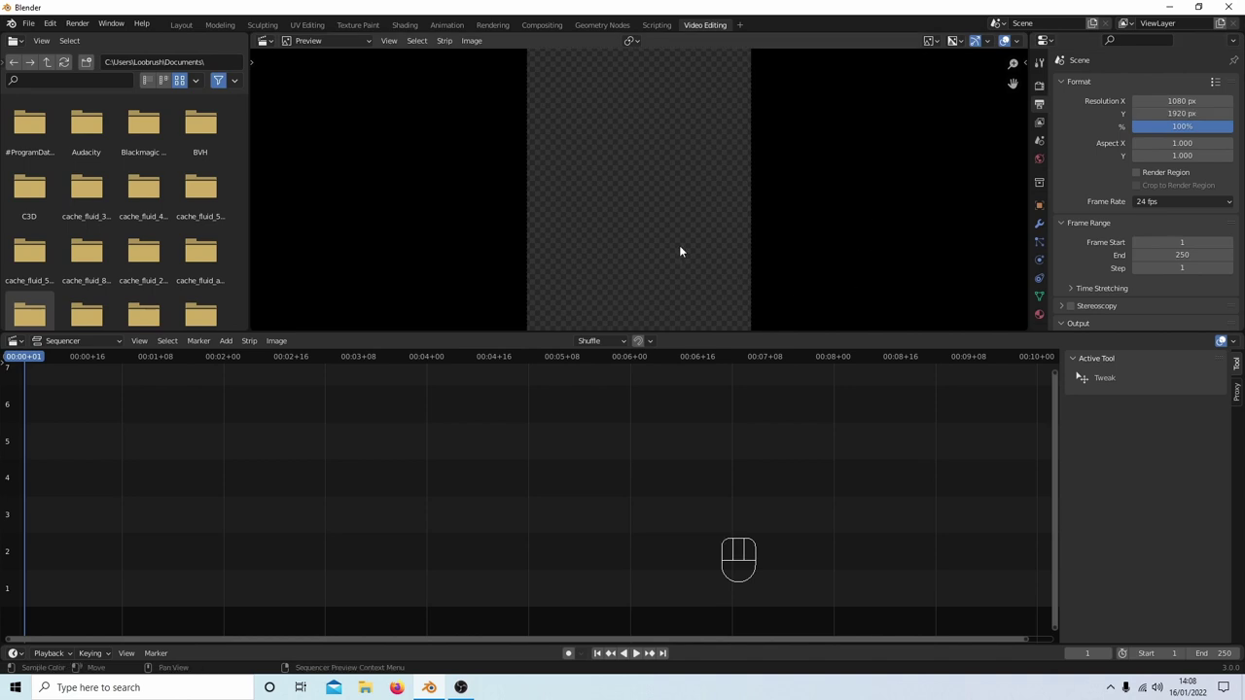
scroll(664, 247, down, 3)
scroll(656, 247, up, 1)
scroll(657, 248, down, 1)
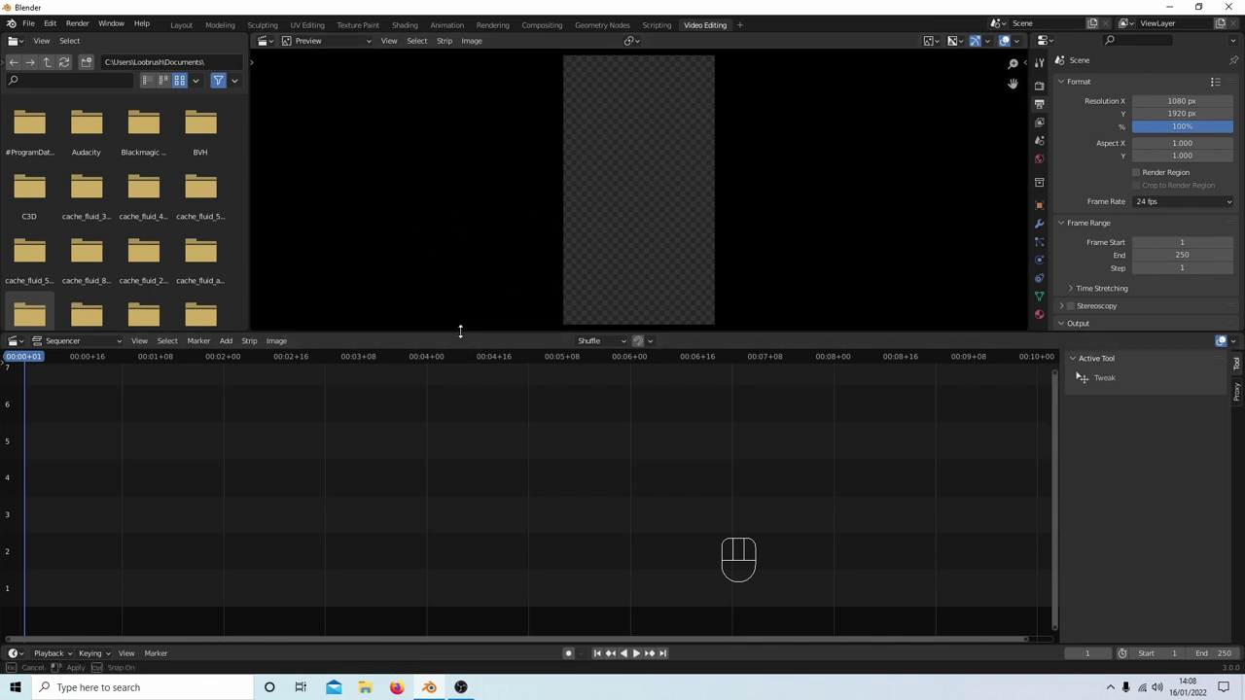
- Enlarge the preview area at the sequencer's expense and fit the whole portrait frame in it
drag(461, 332, 459, 397)
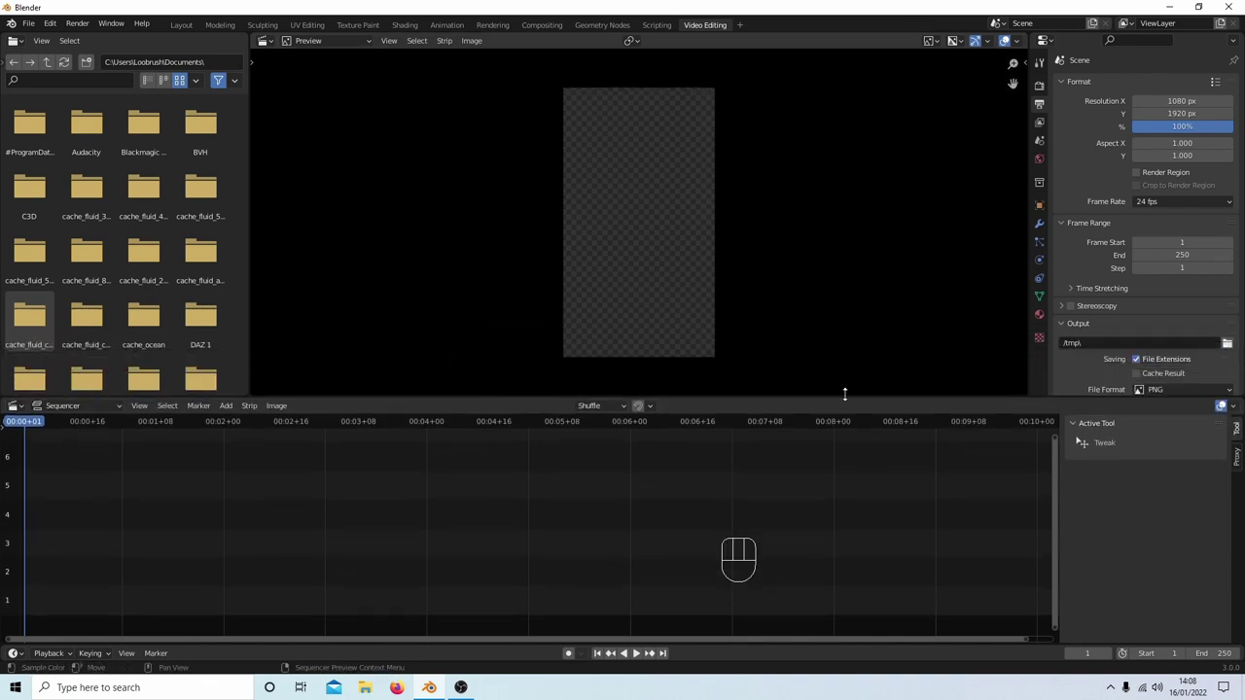
scroll(750, 292, up, 1)
scroll(746, 295, up, 1)
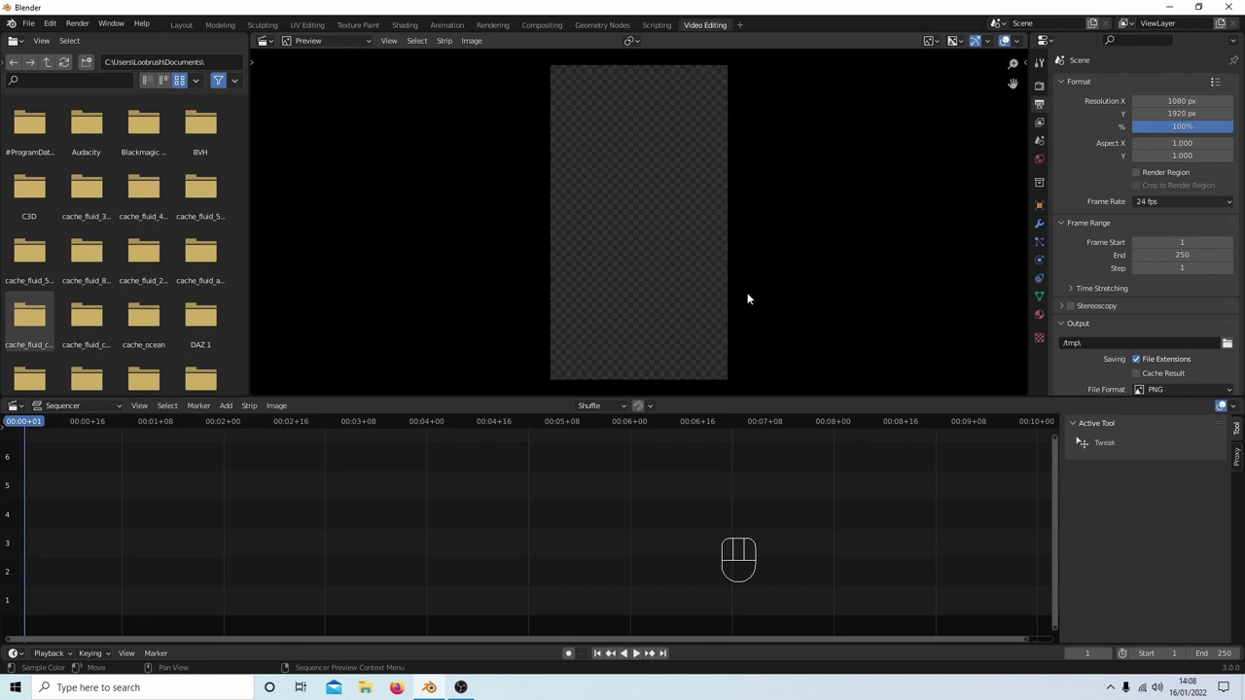
scroll(748, 299, up, 1)
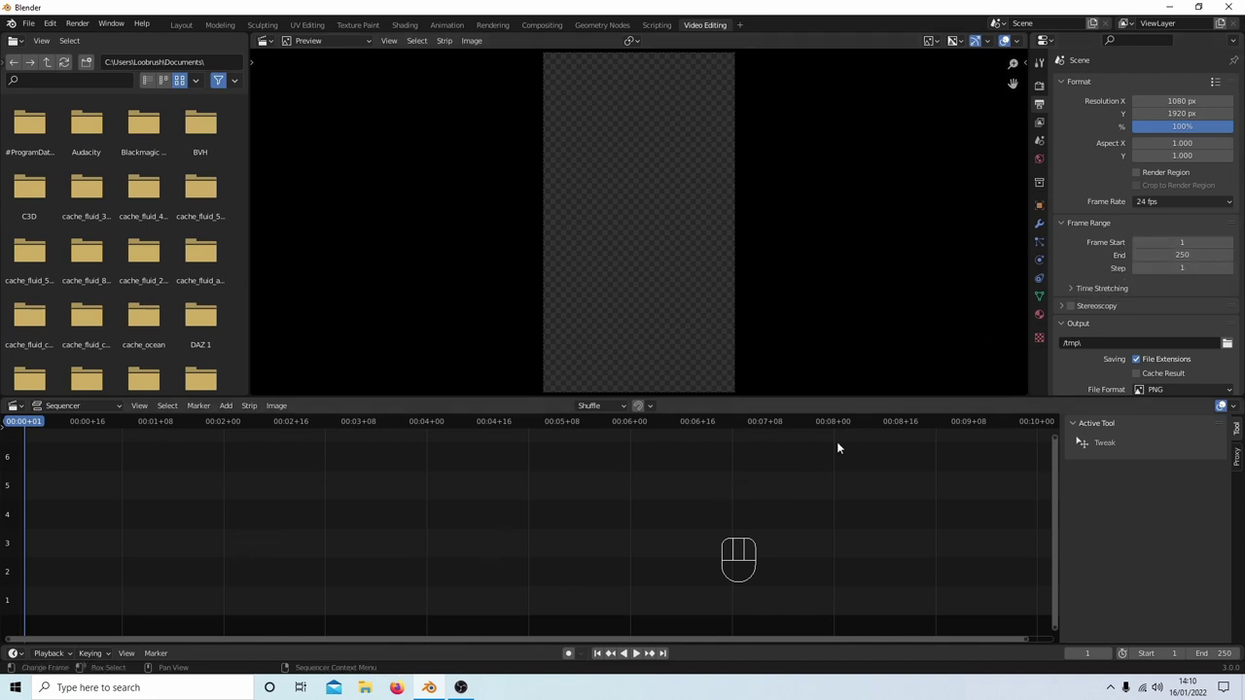
- Set the end frame of the frame range to 10000
click(1180, 254)
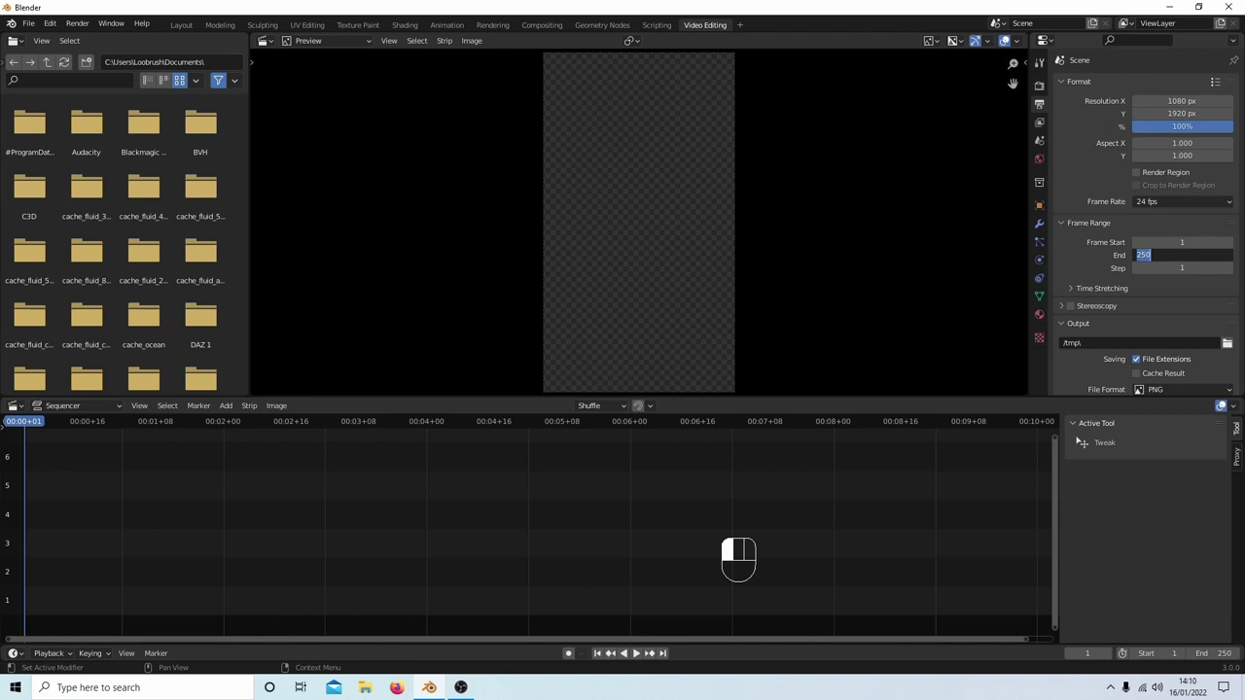
text(10000)
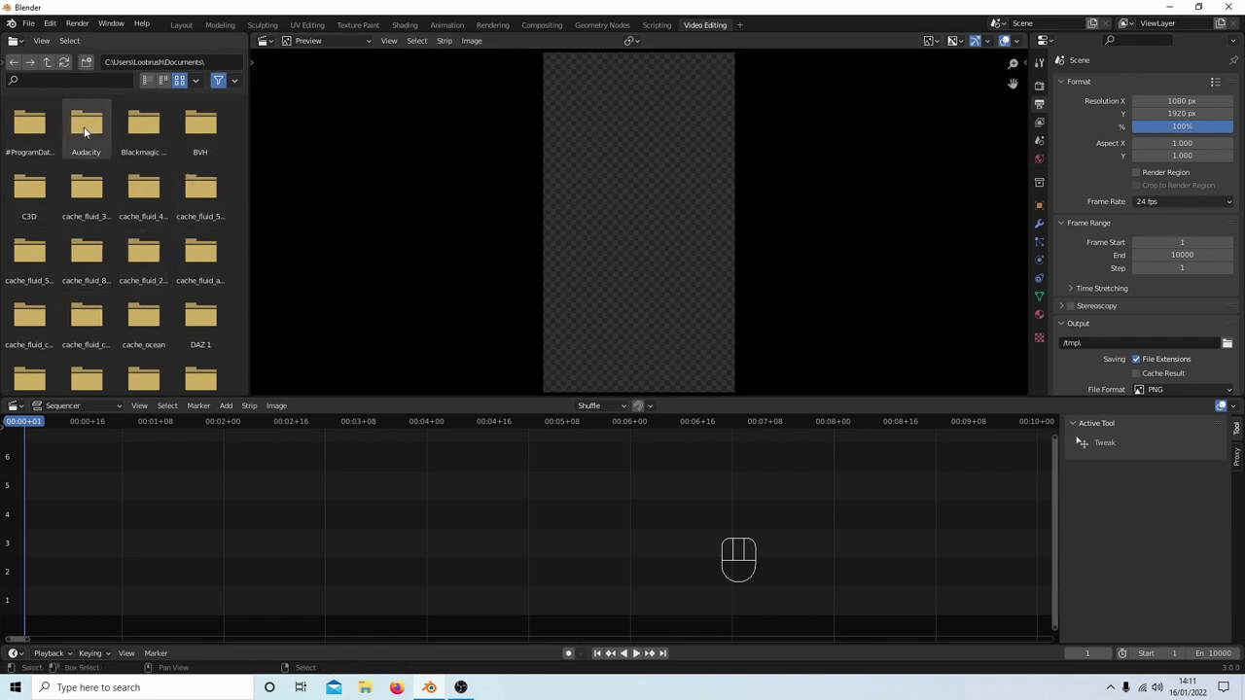
- Reveal the file browser's list of system folders and open the Videos folder
click(46, 62)
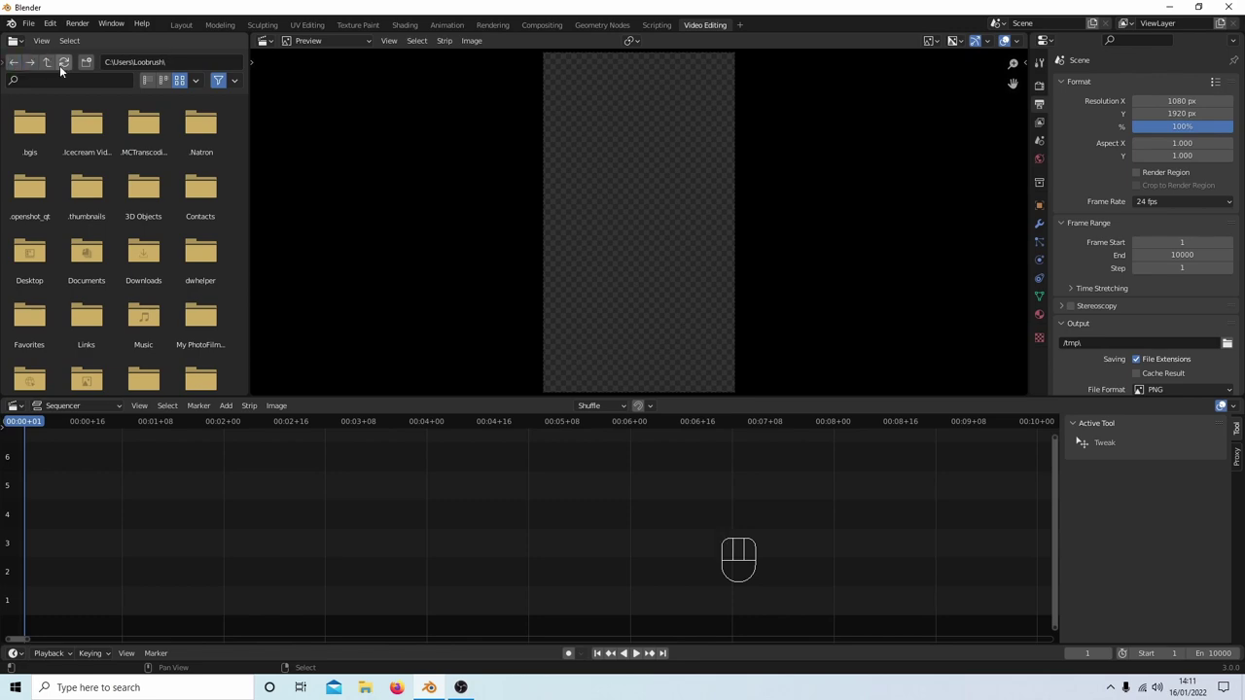
click(46, 61)
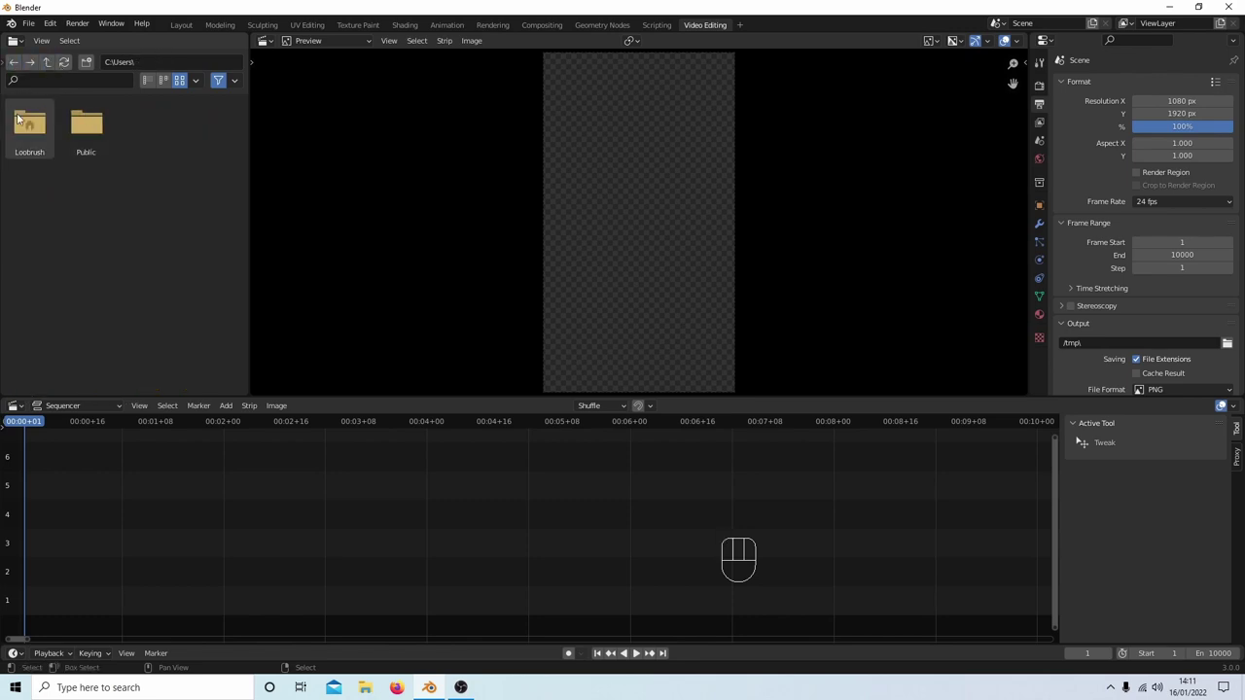
double_click(29, 135)
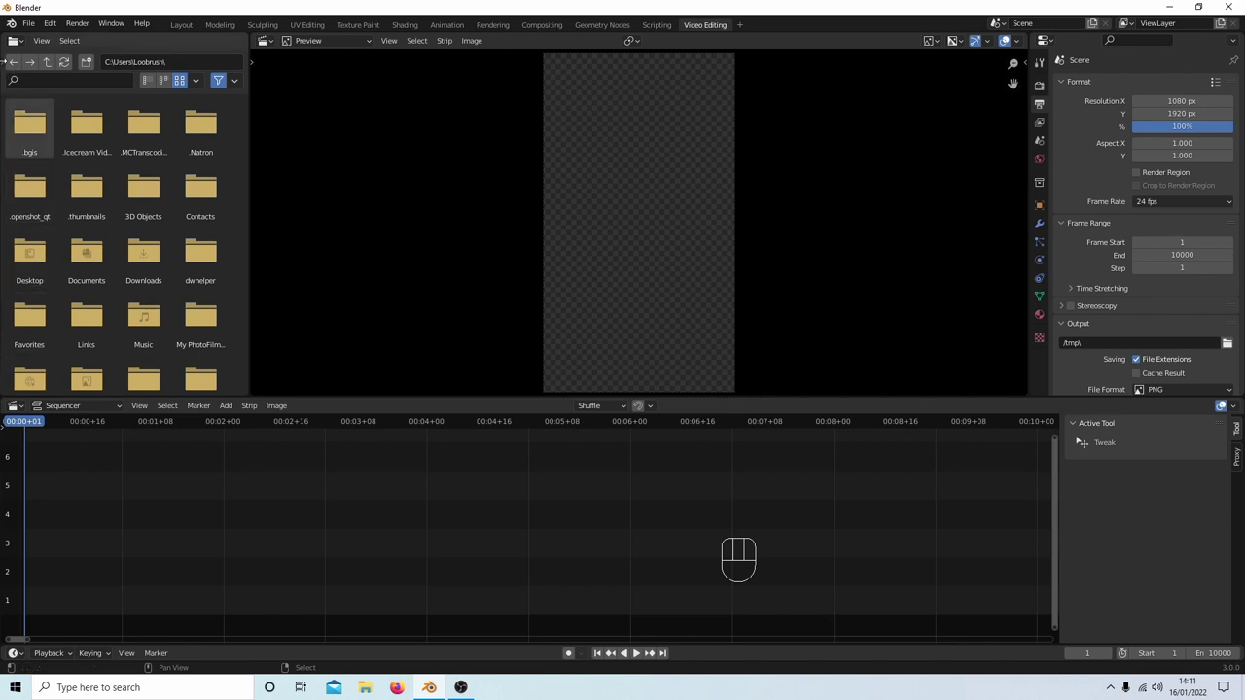
click(4, 61)
drag(4, 61, 120, 66)
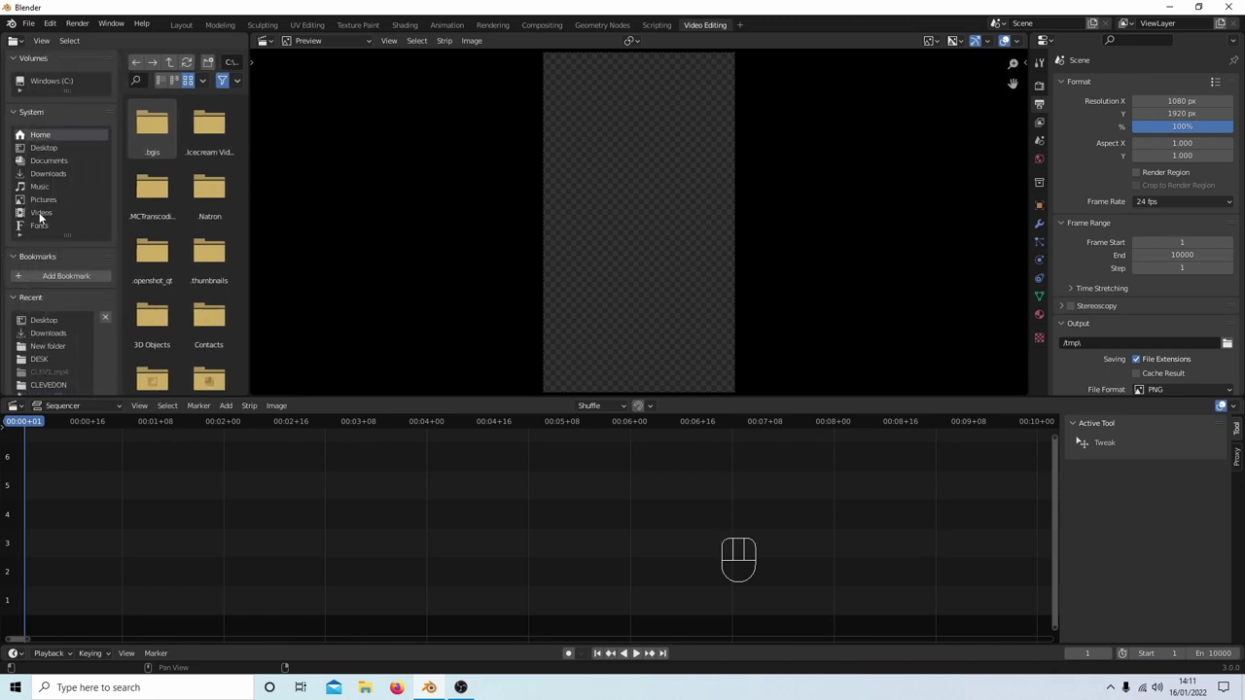
click(40, 213)
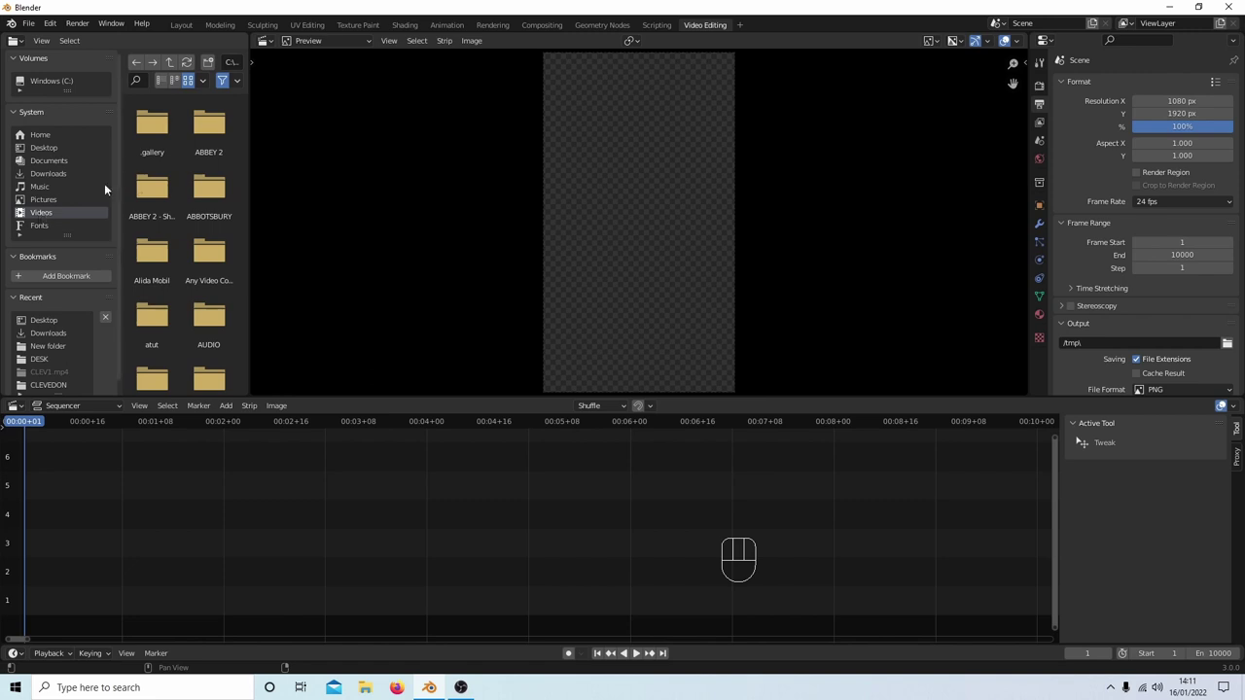
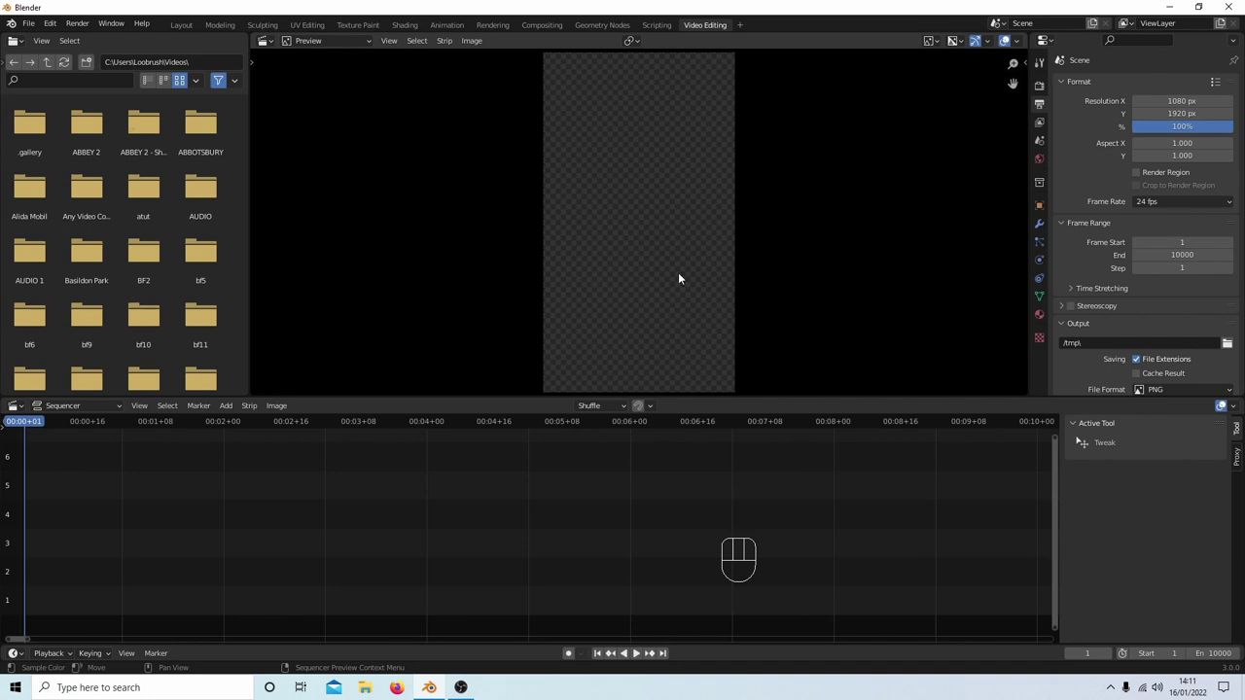
- Set the preview's proxy render size to 25%, keep Use Proxies enabled, and turn on Prefetch Frames
key(n)
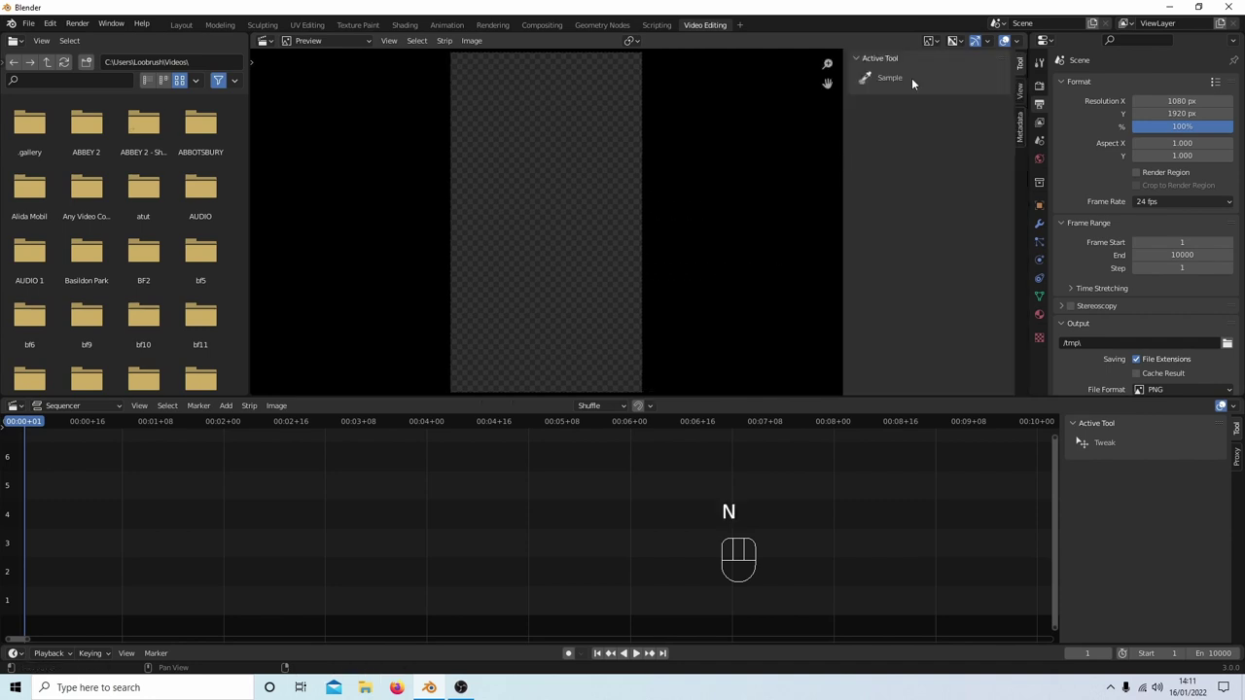
click(1021, 95)
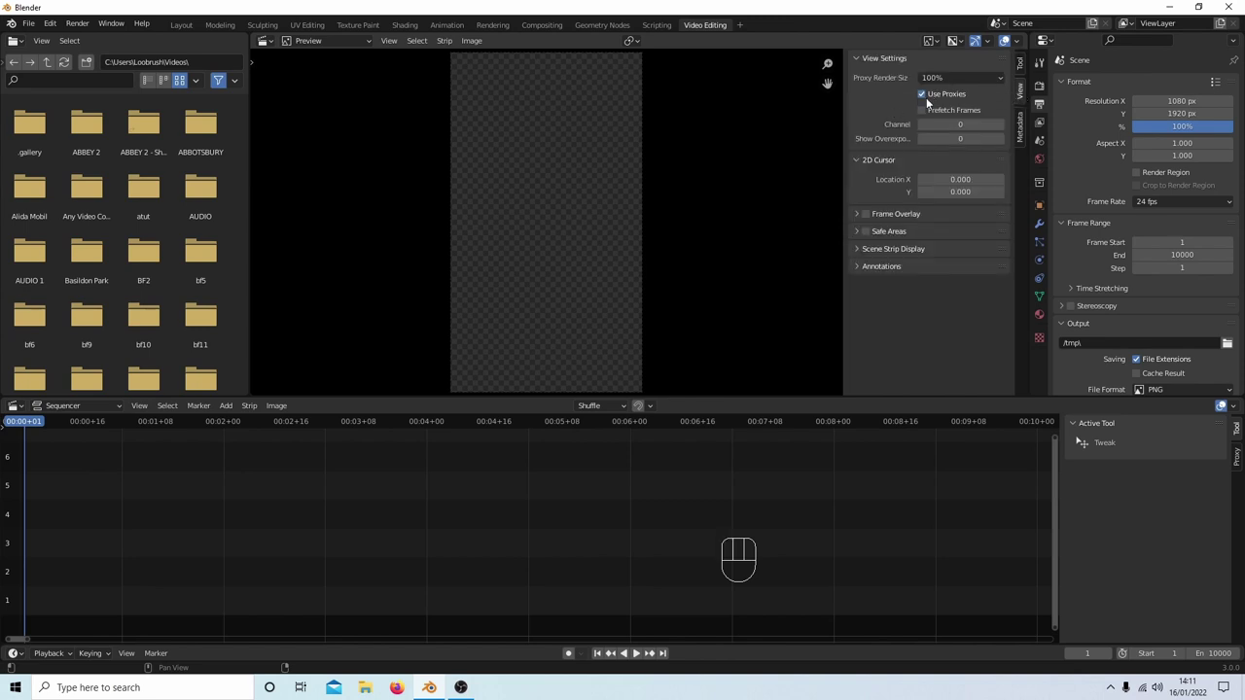
click(921, 93)
click(920, 93)
click(938, 79)
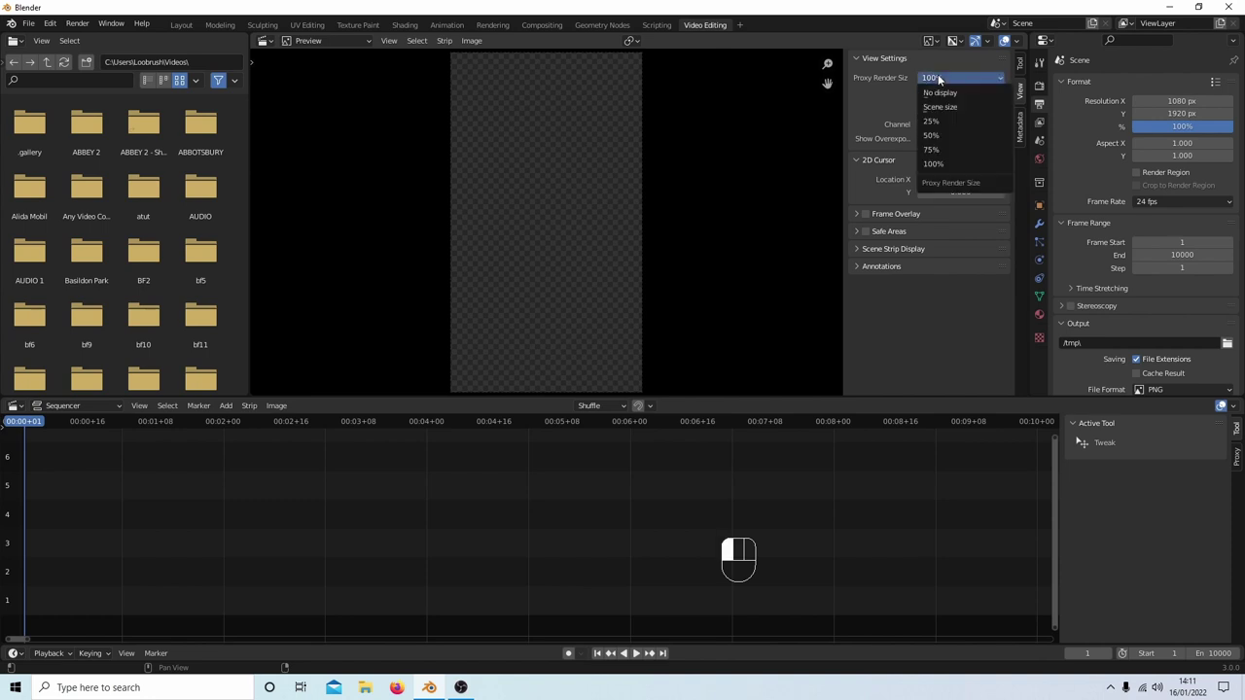
click(940, 121)
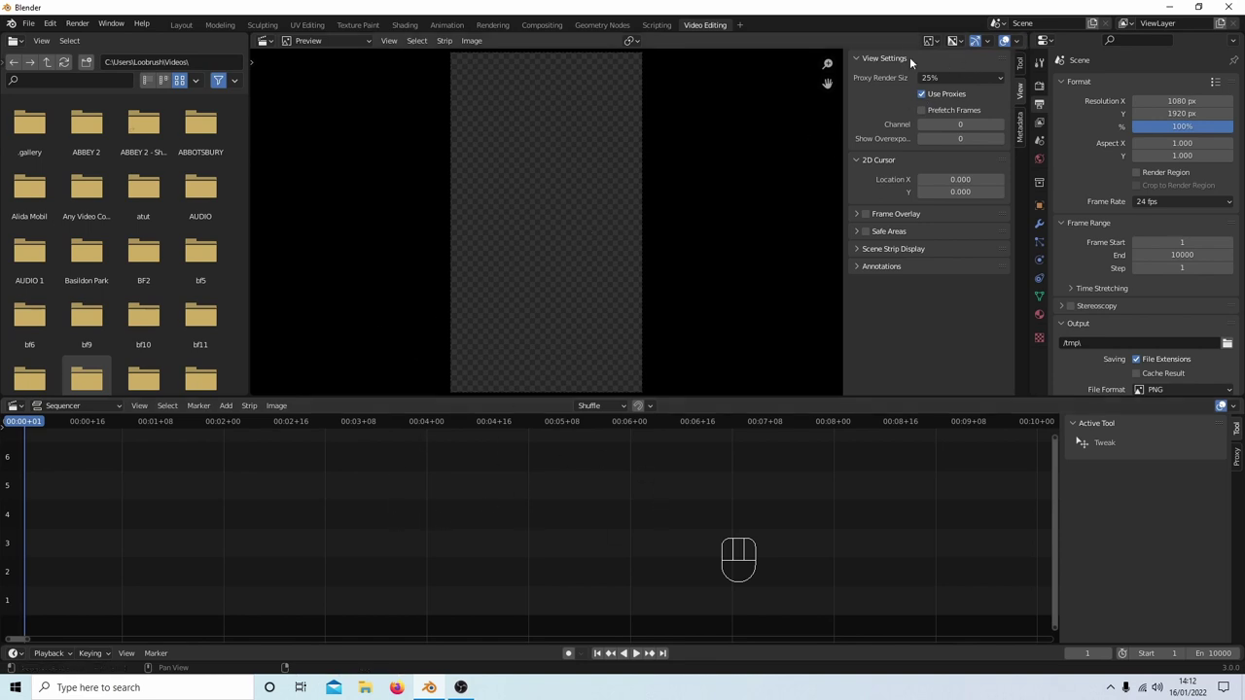
click(922, 110)
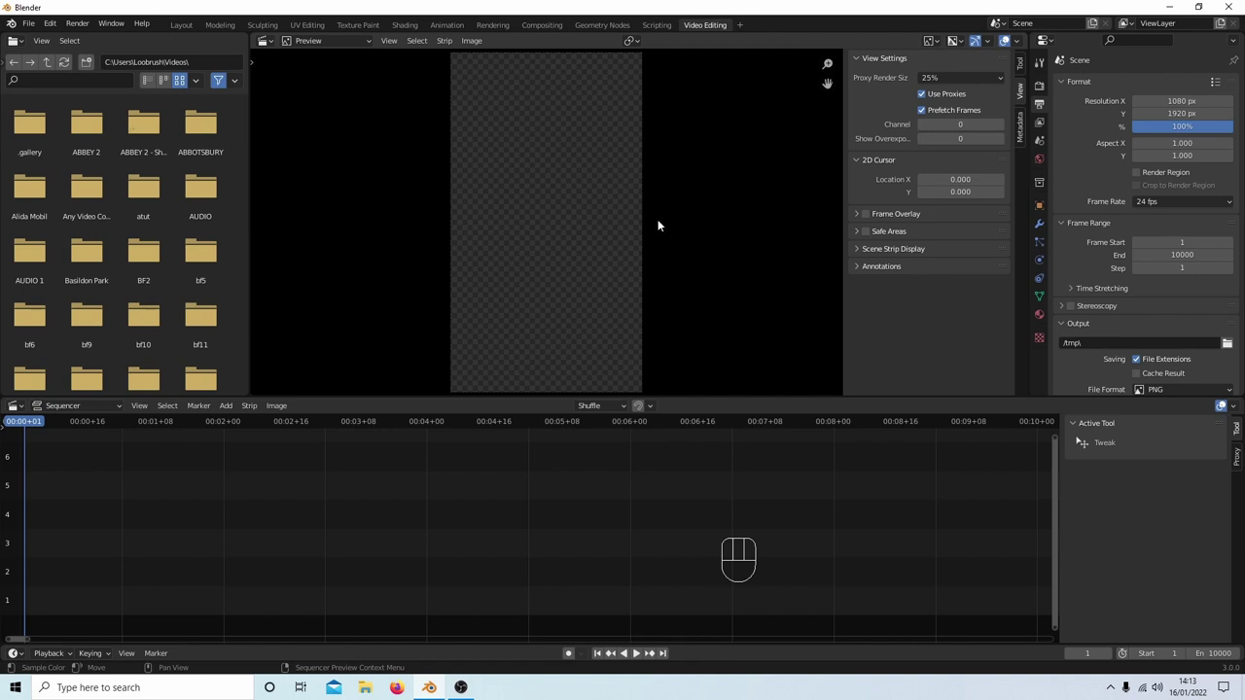
key(n)
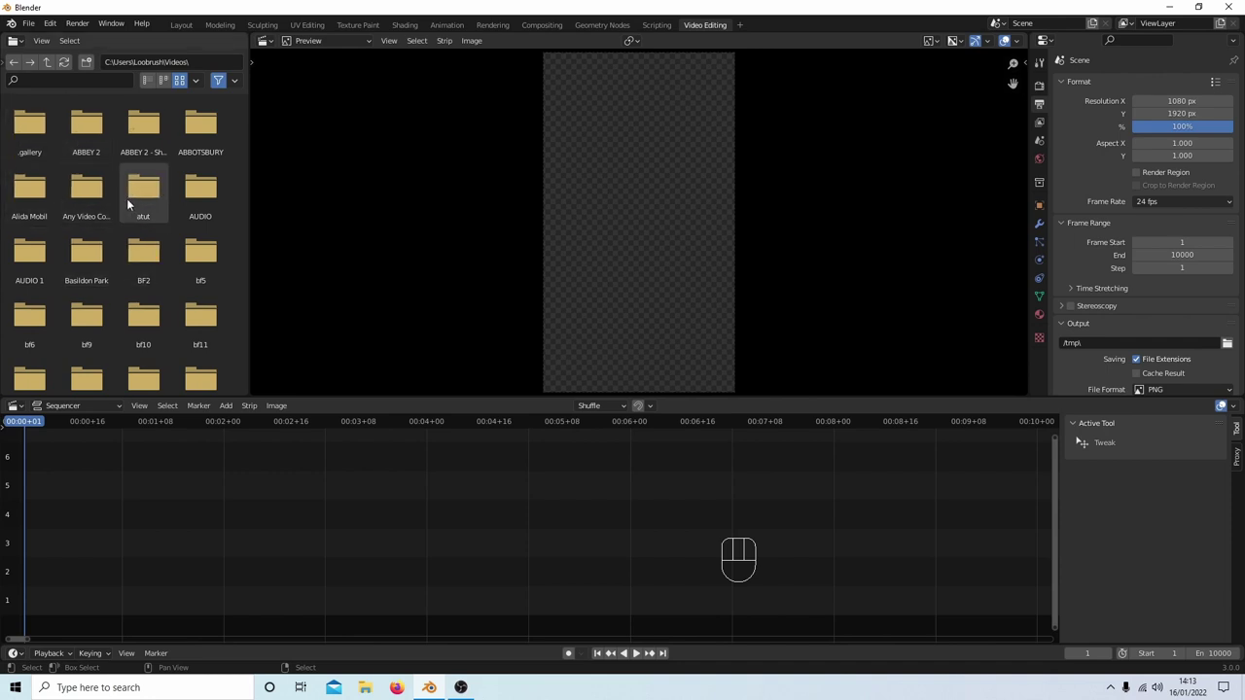
- Find and open the CLEVEDON folder within the Videos folder
scroll(111, 195, down, 2)
scroll(121, 221, down, 4)
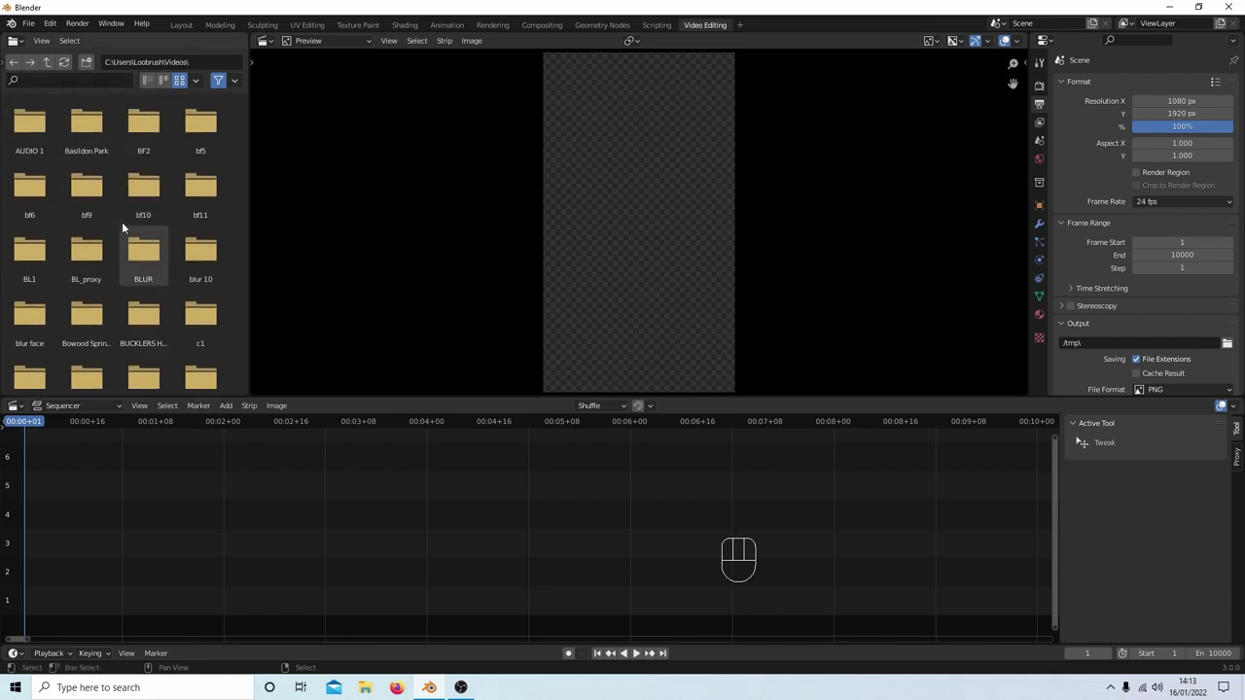
scroll(120, 233, down, 1)
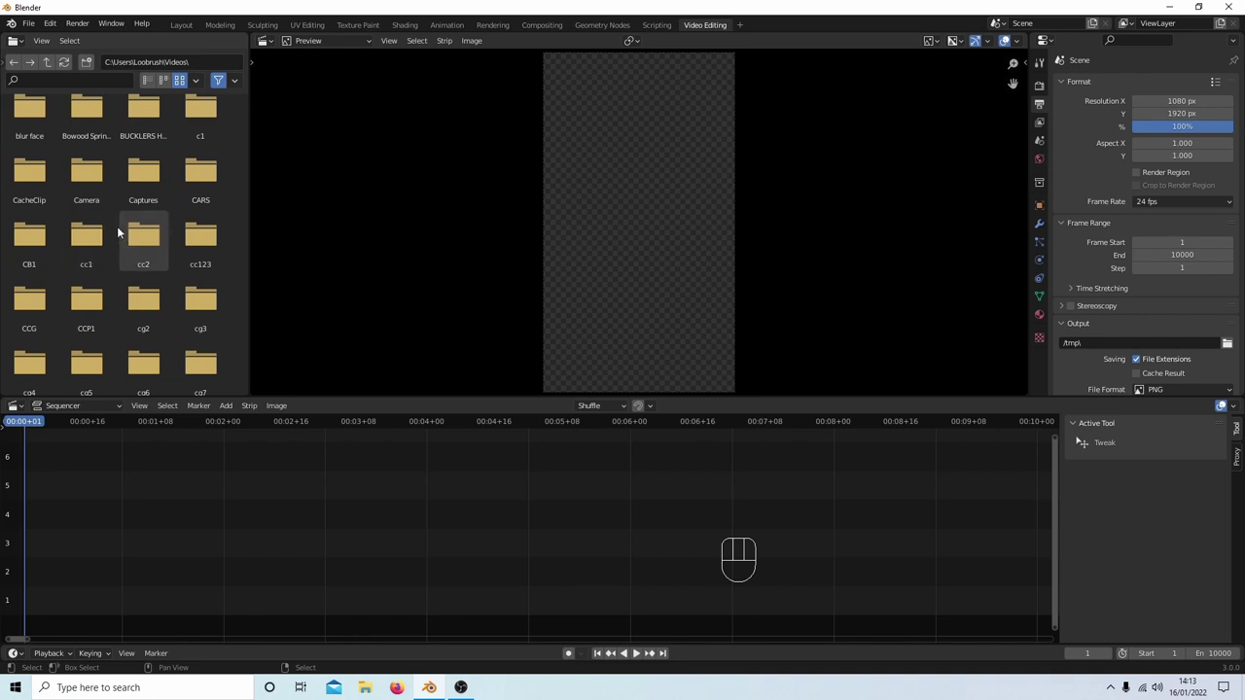
scroll(117, 230, down, 5)
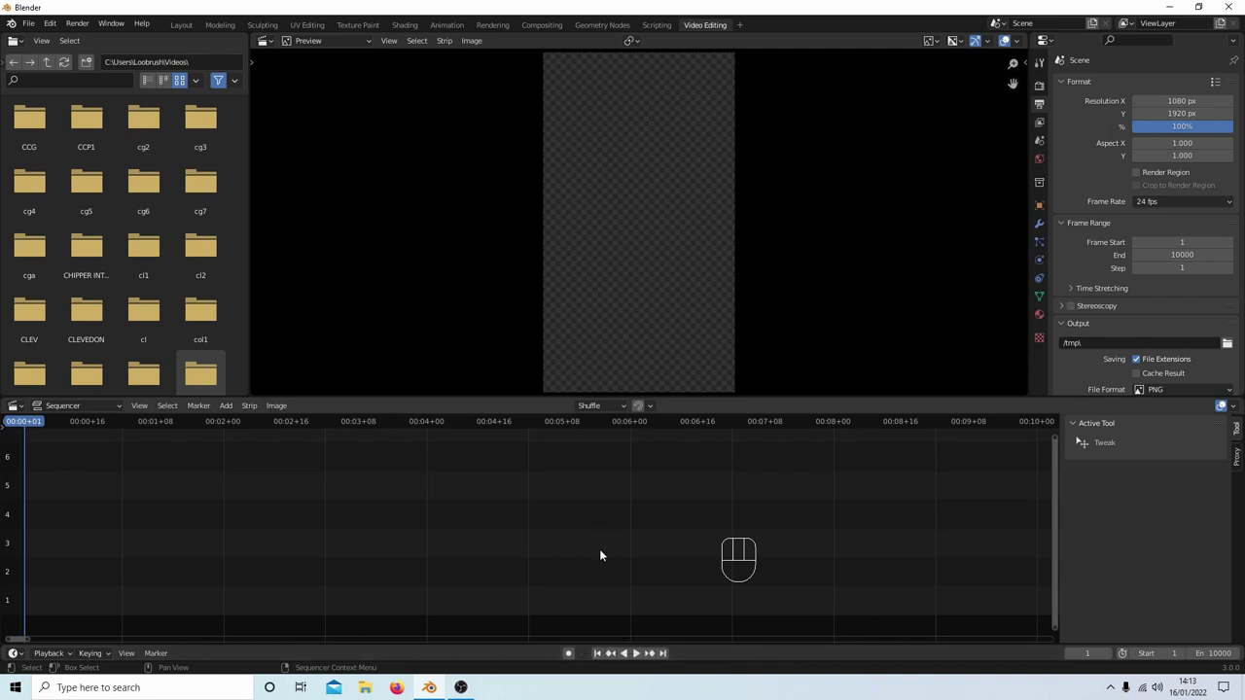
key(shift+Left)
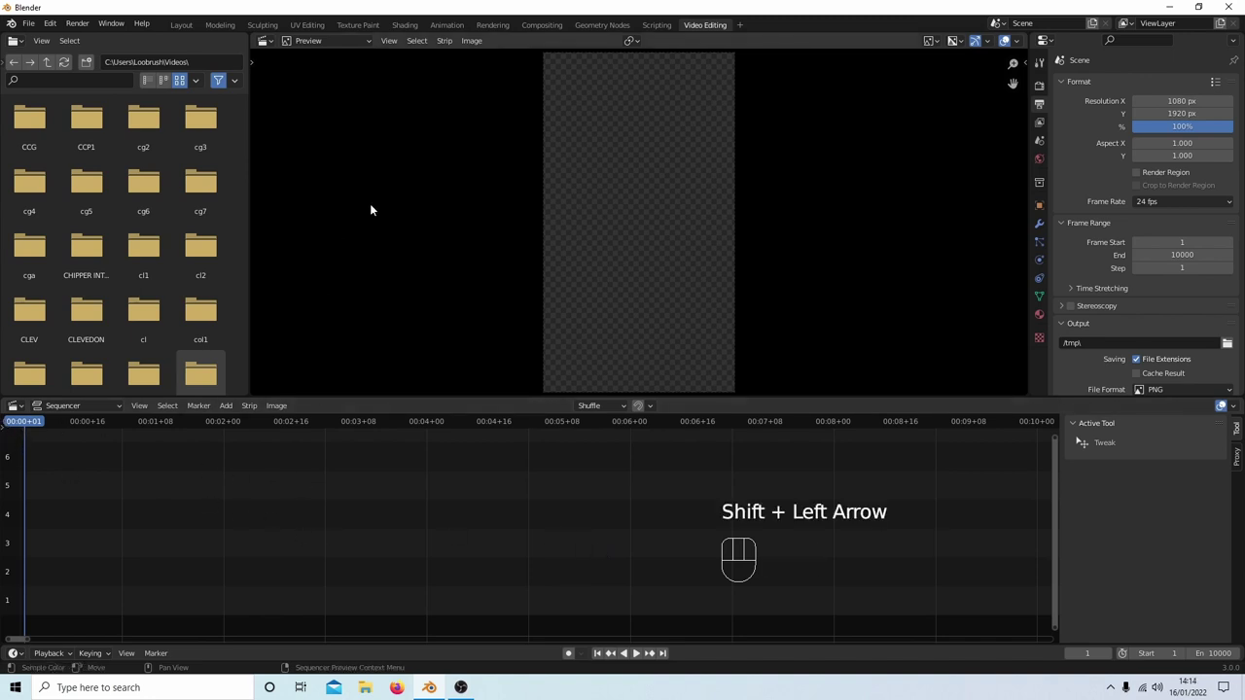
double_click(82, 327)
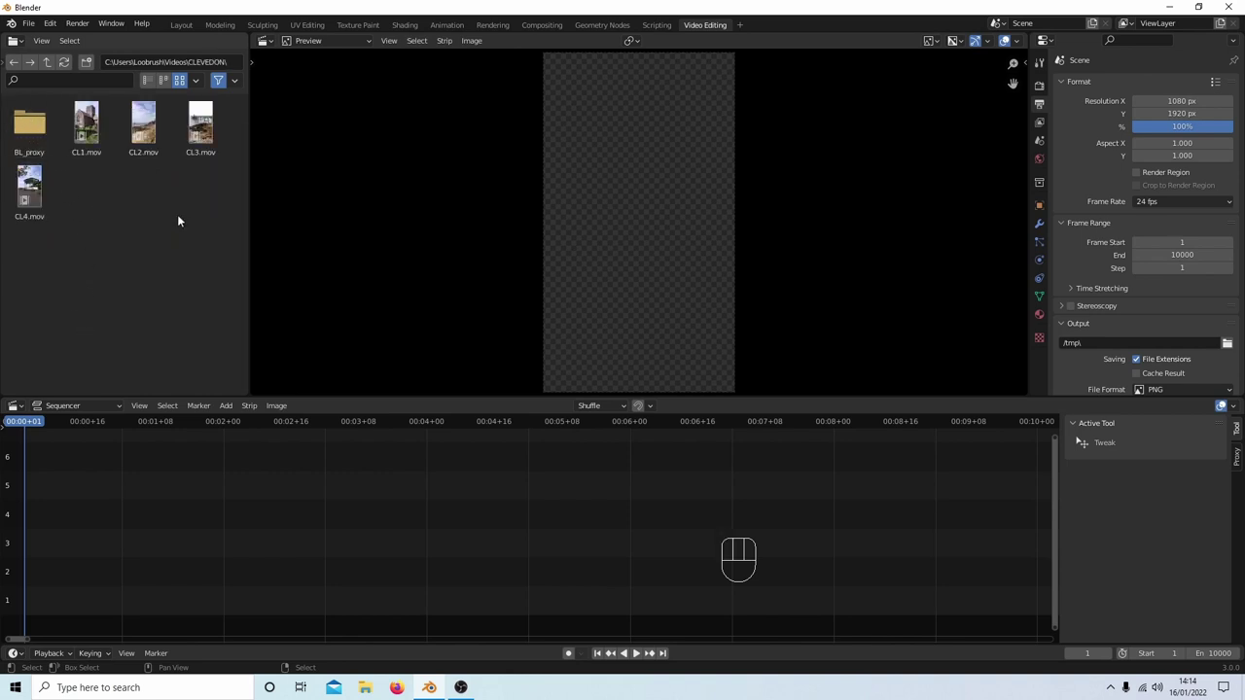
- Open the BL_proxy folder inside CLEVEDON to view the proxy folders of the clips
click(29, 130)
double_click(29, 129)
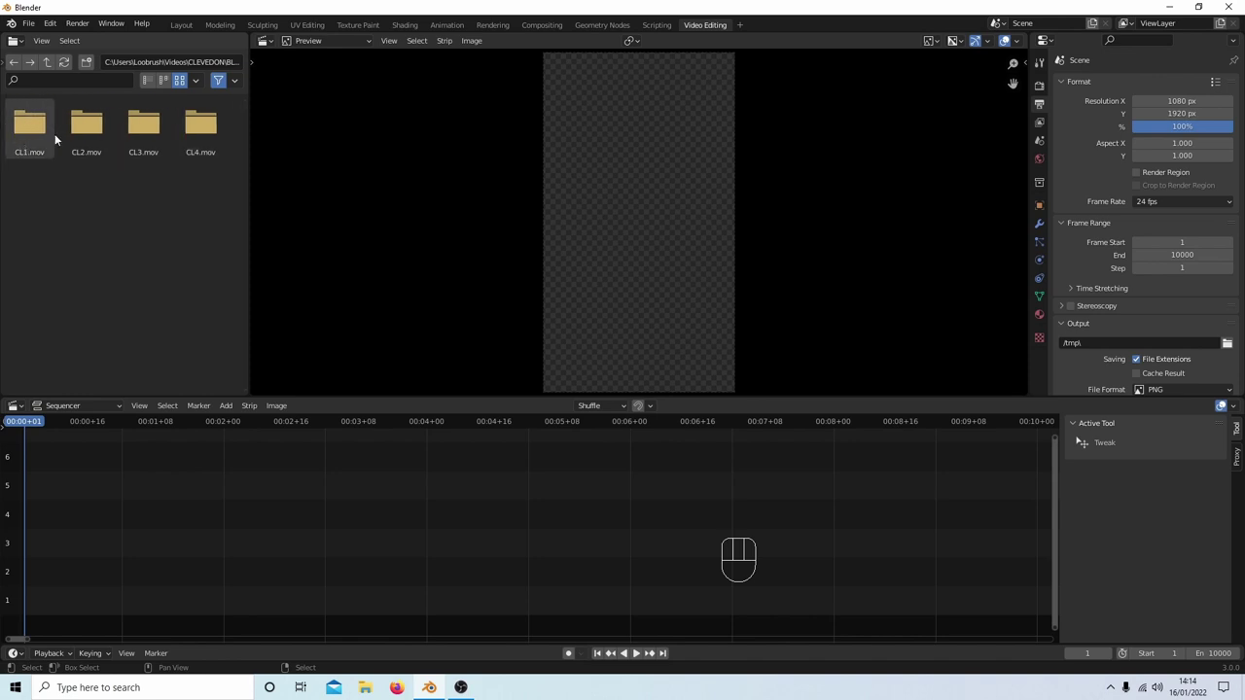
- Return to the CLEVEDON folder and add CL1.mov at the start of the timeline, on the two lowest channels
click(13, 63)
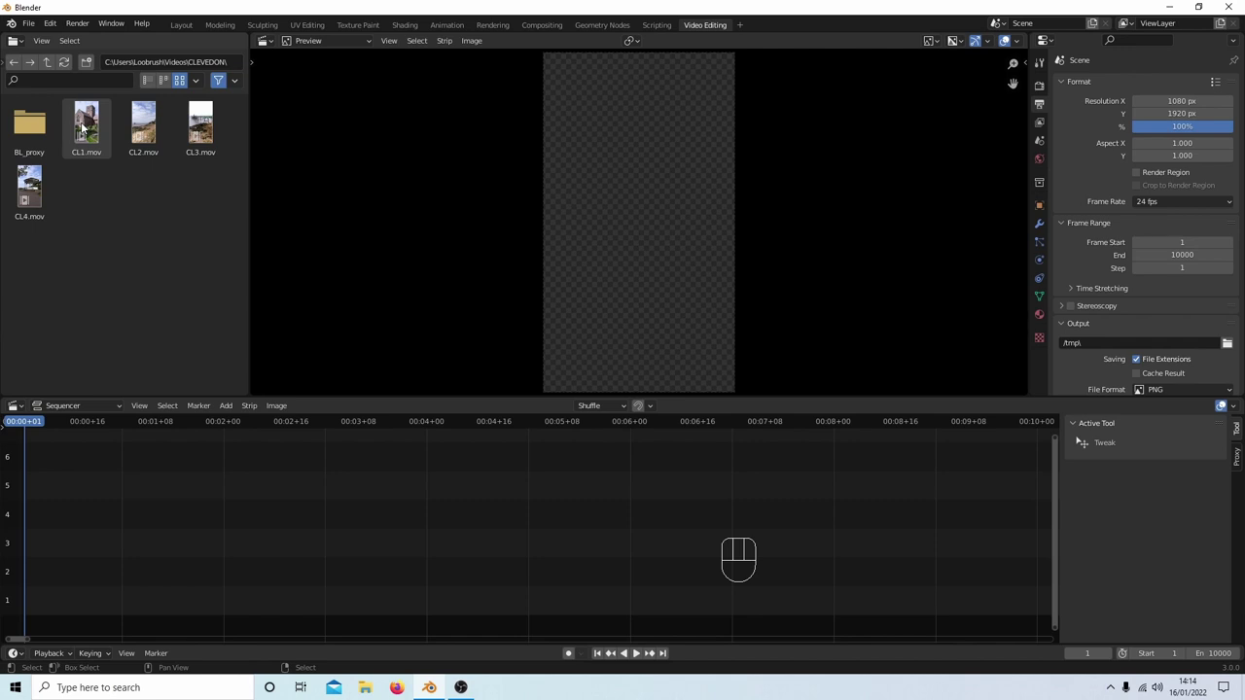
drag(84, 126, 90, 588)
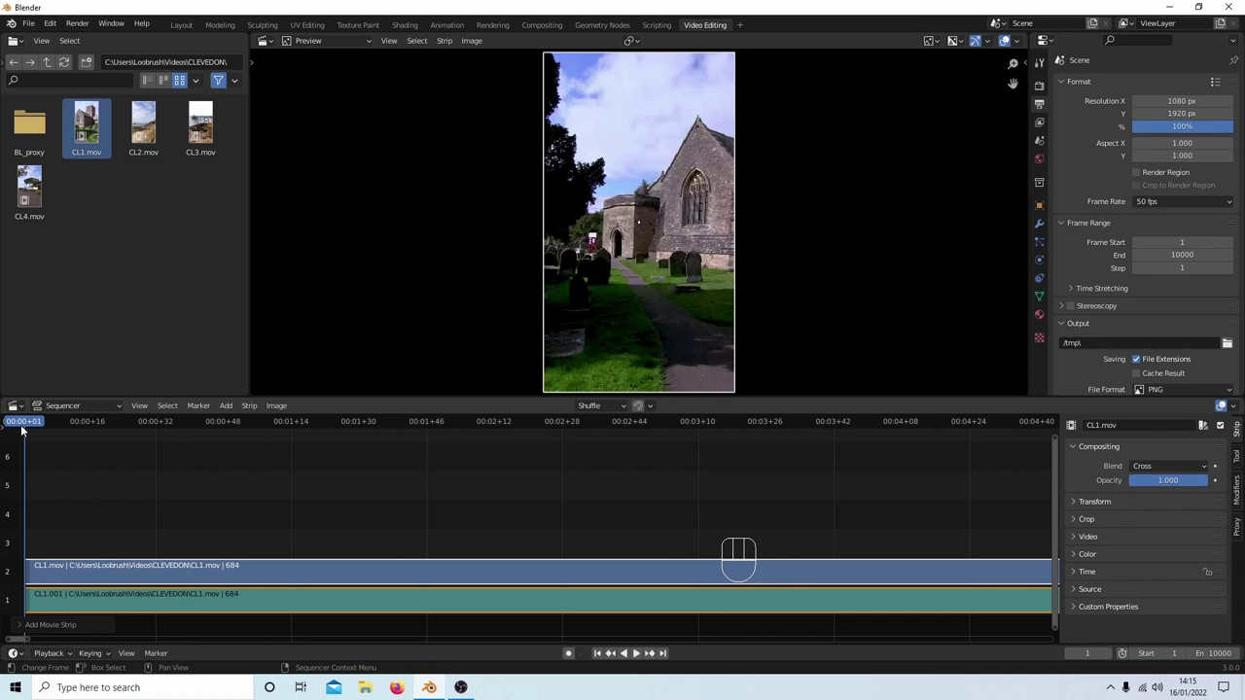
- Scrub CL1 to frame 121, examine the proxy's image quality up close in the preview, and return the playhead to the first frame
drag(21, 430, 535, 427)
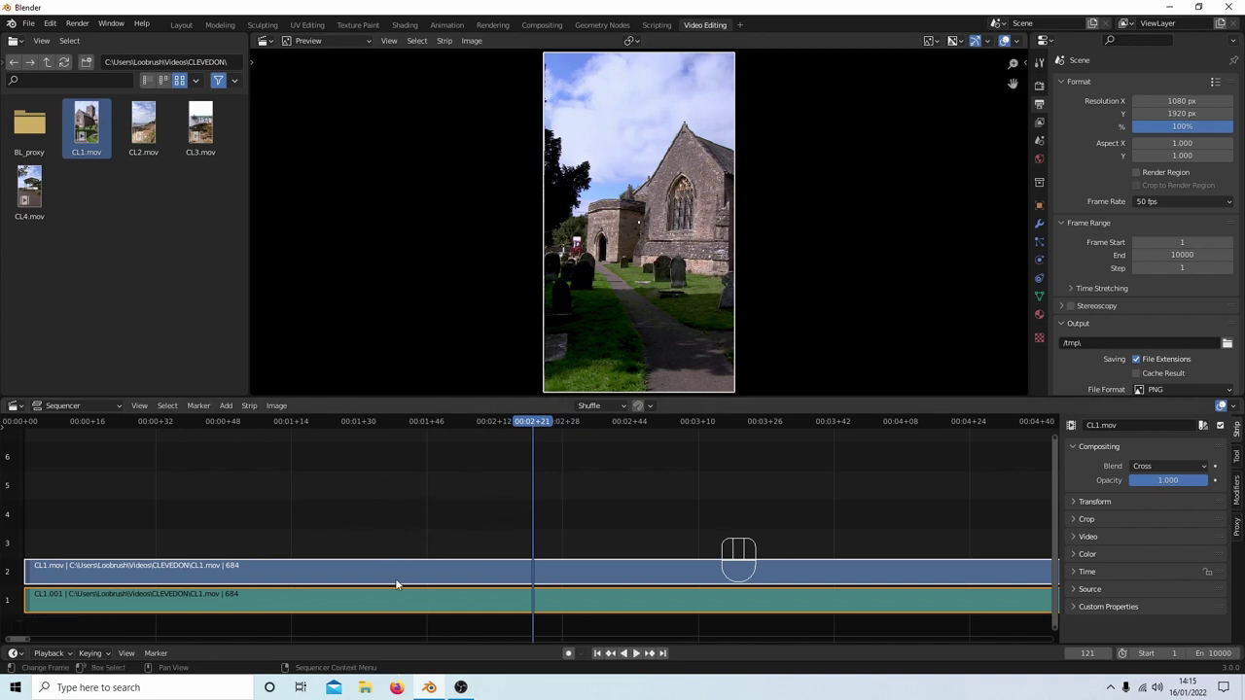
click(458, 482)
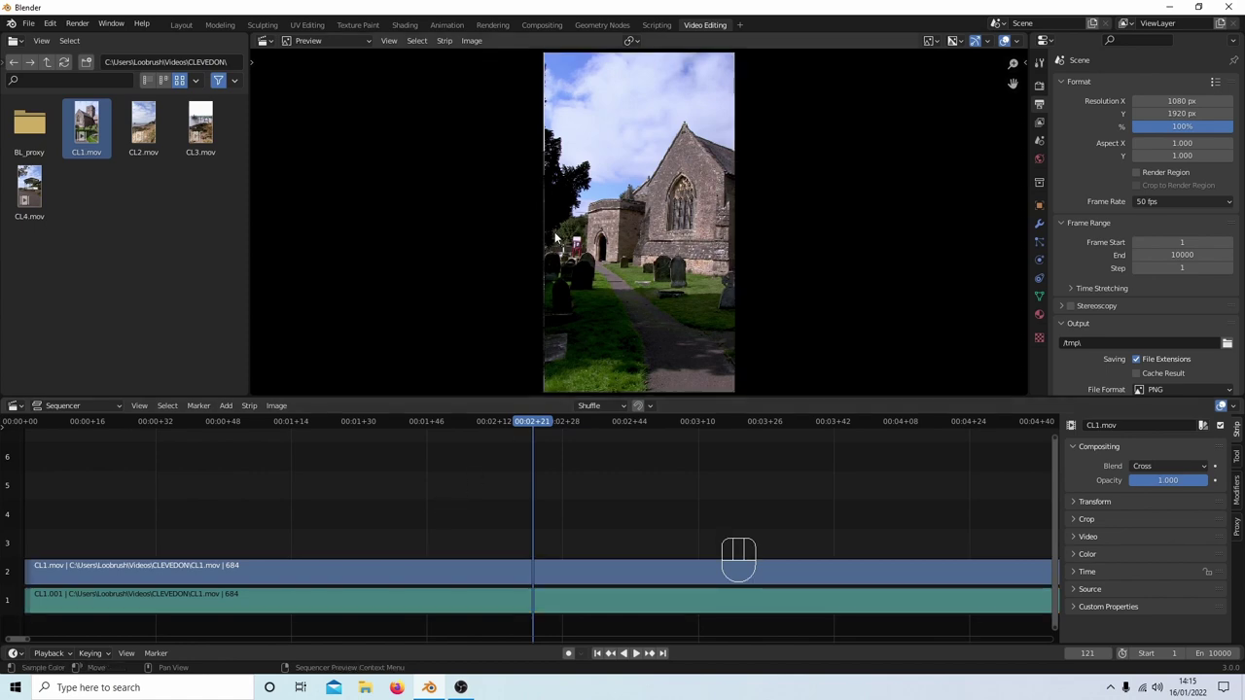
scroll(552, 240, up, 6)
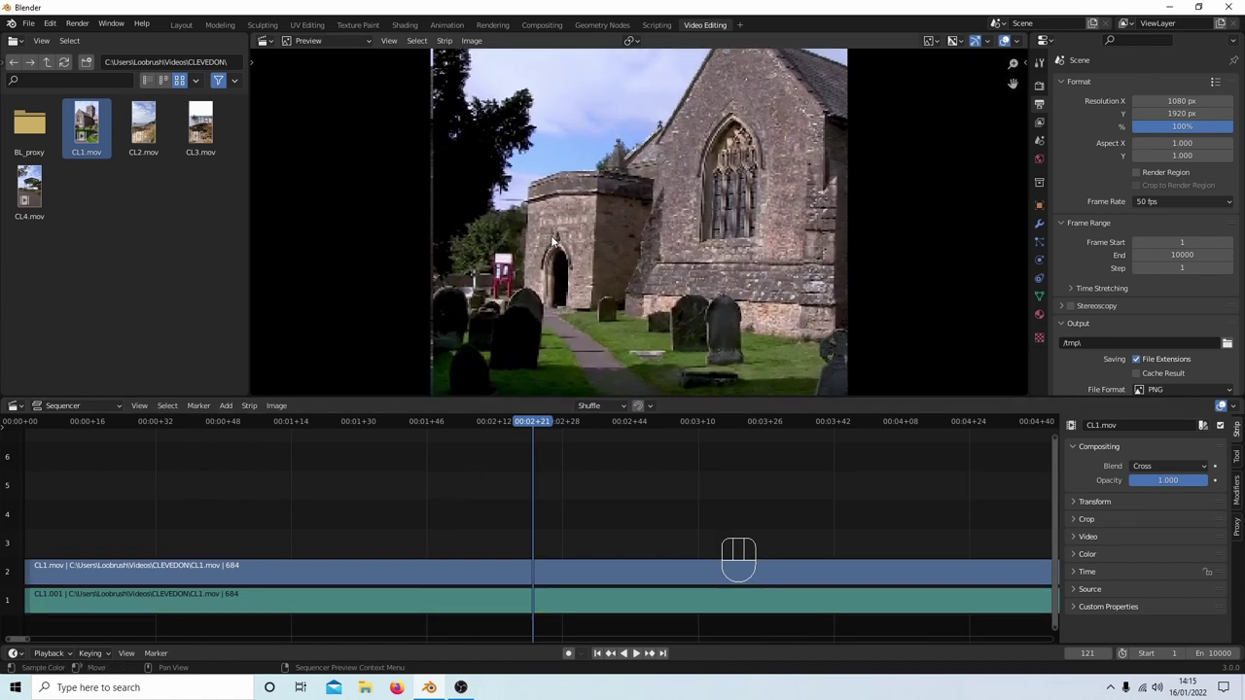
scroll(552, 240, up, 1)
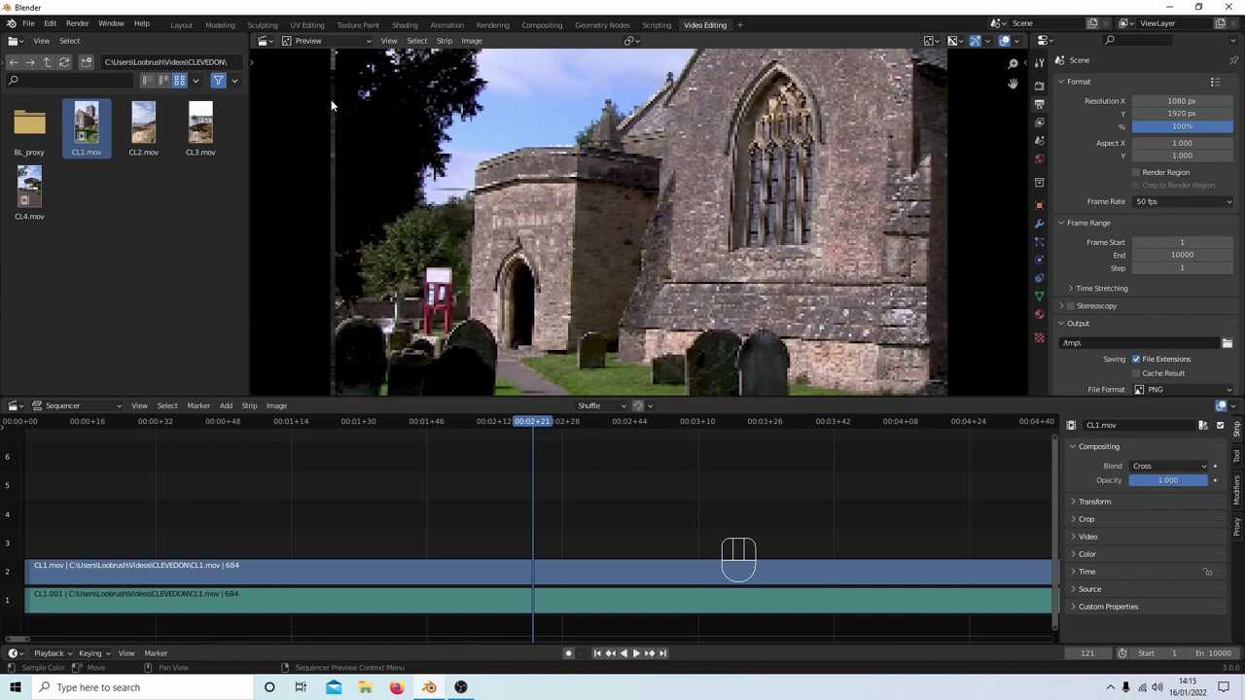
scroll(331, 94, up, 3)
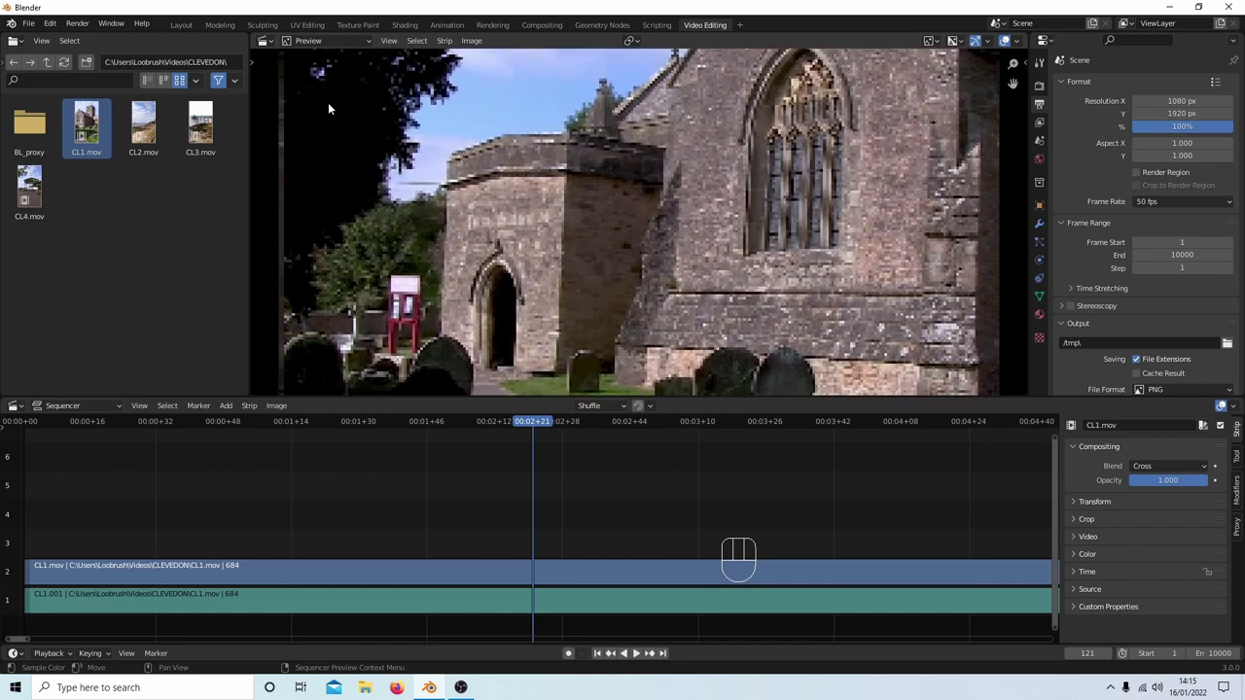
scroll(535, 133, up, 1)
middle_drag(535, 133, 350, 316)
scroll(349, 316, up, 1)
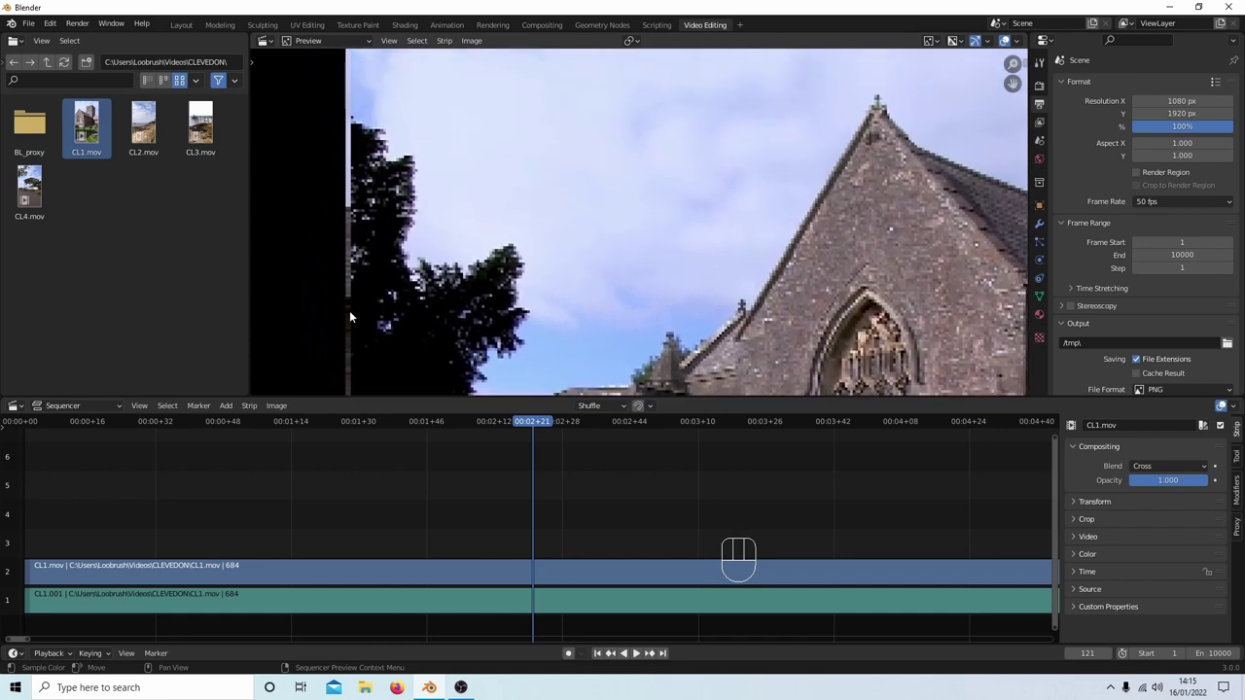
scroll(440, 180, down, 3)
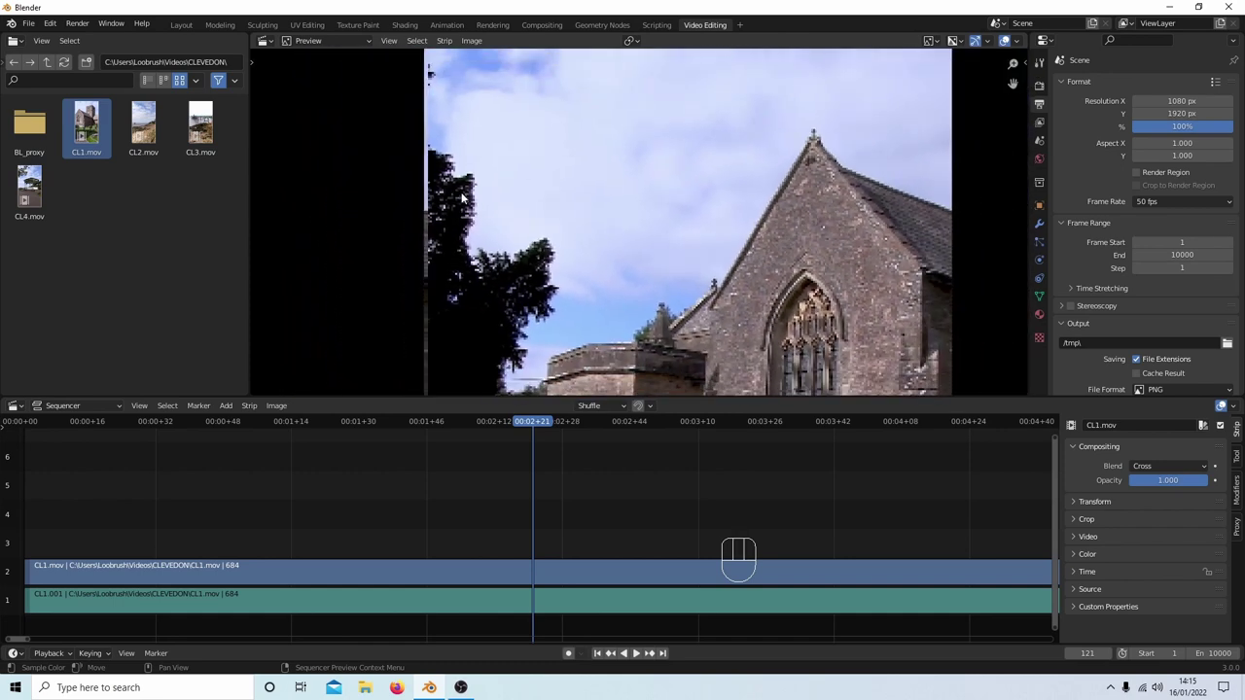
scroll(503, 224, down, 3)
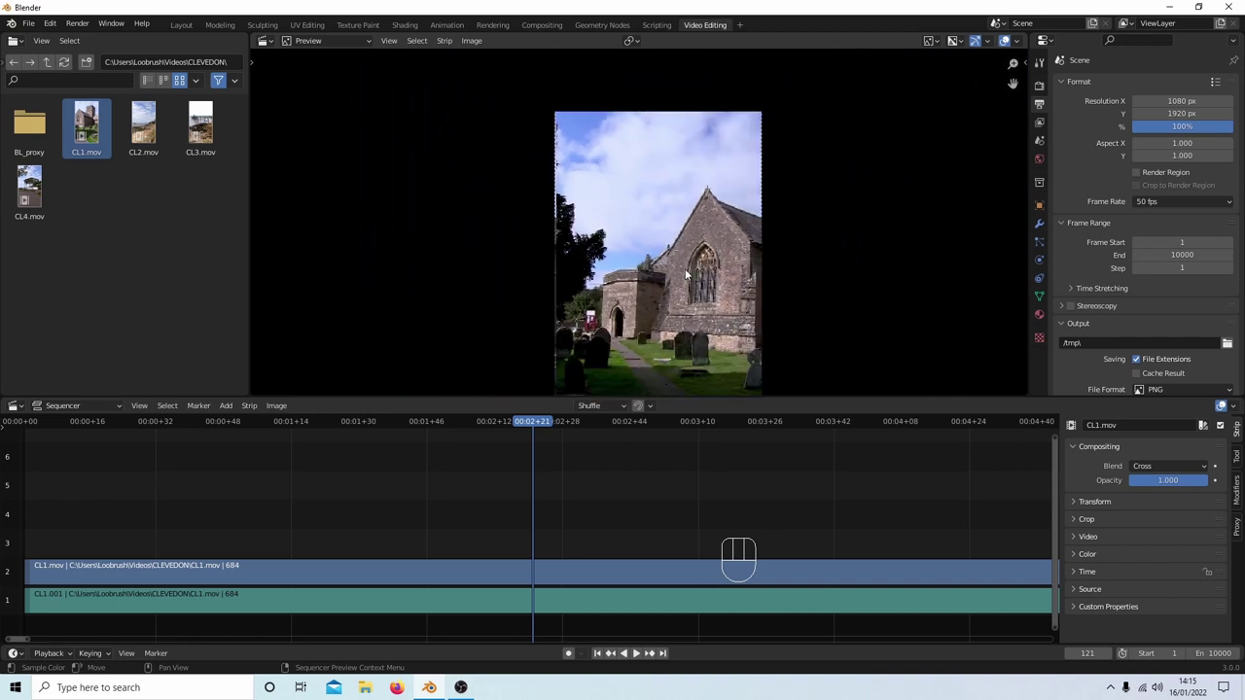
scroll(673, 249, up, 1)
middle_drag(672, 249, 648, 220)
scroll(650, 222, down, 1)
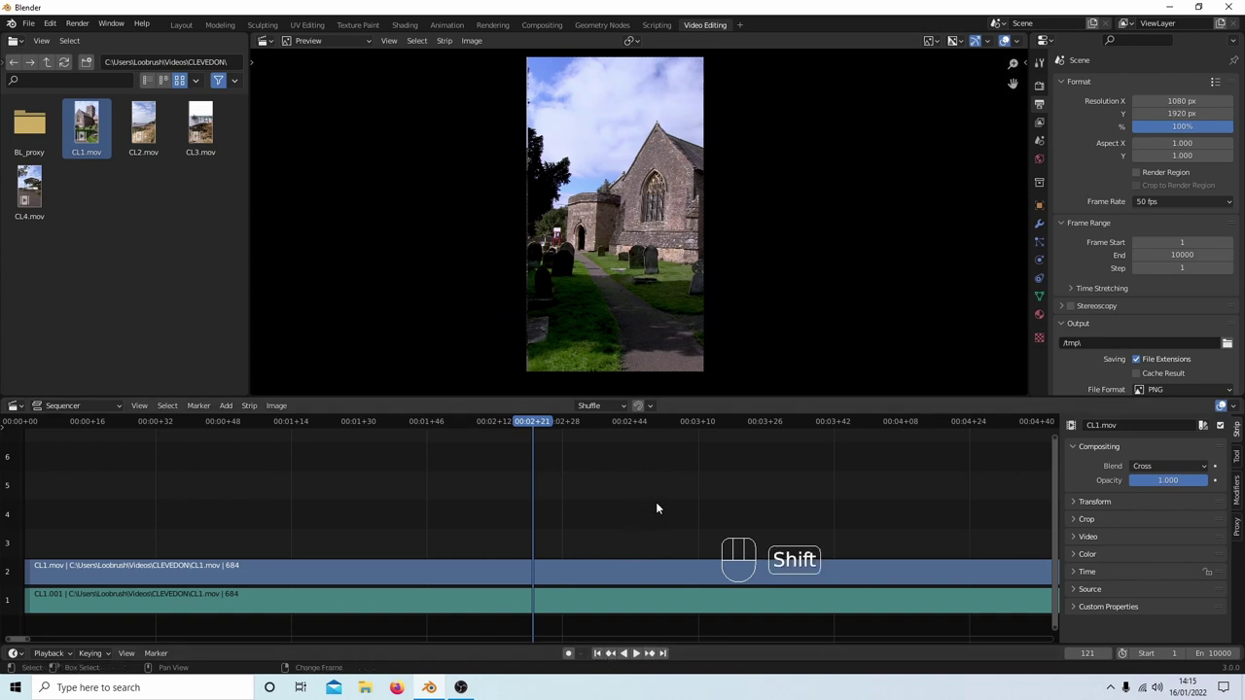
key(shift+Left)
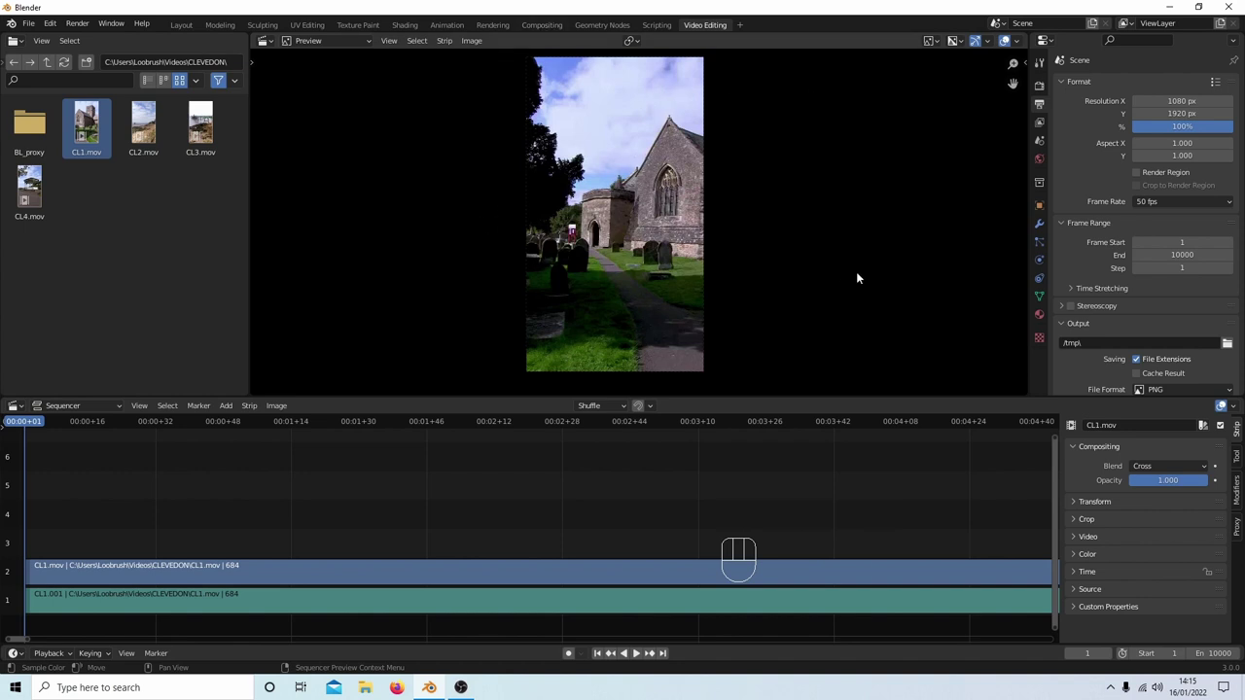
- Select the CL1 video strip and enable Deinterlace in its Source settings
click(799, 577)
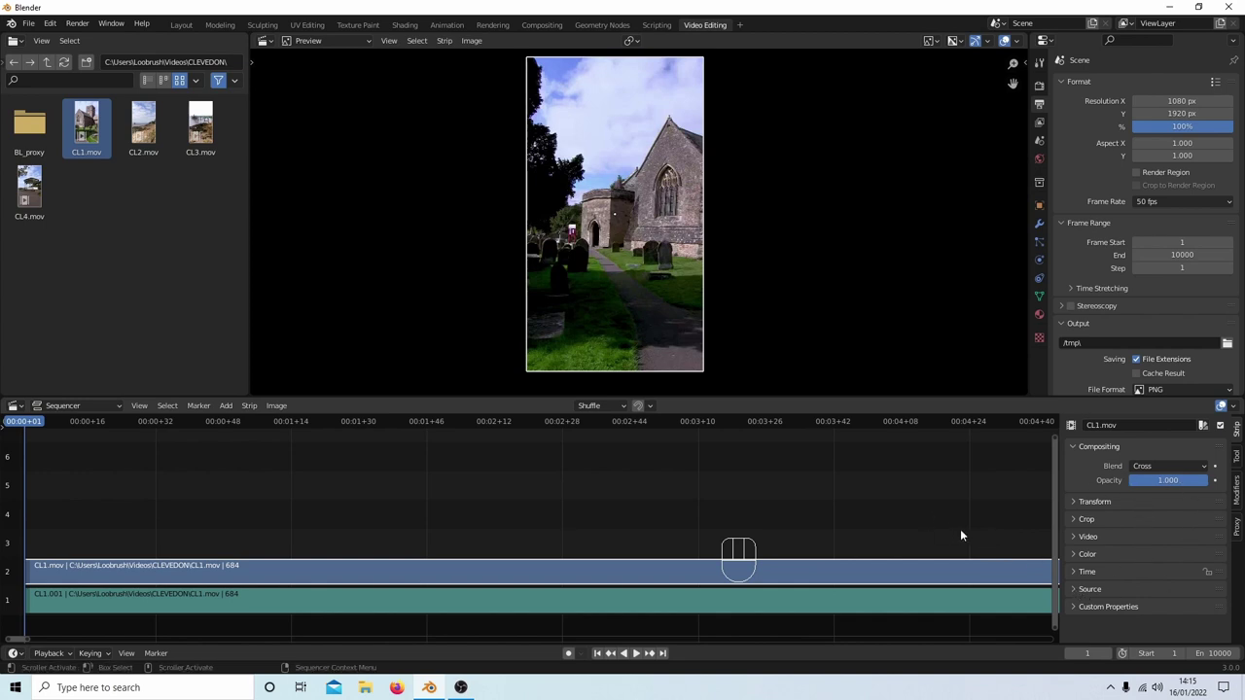
key(n)
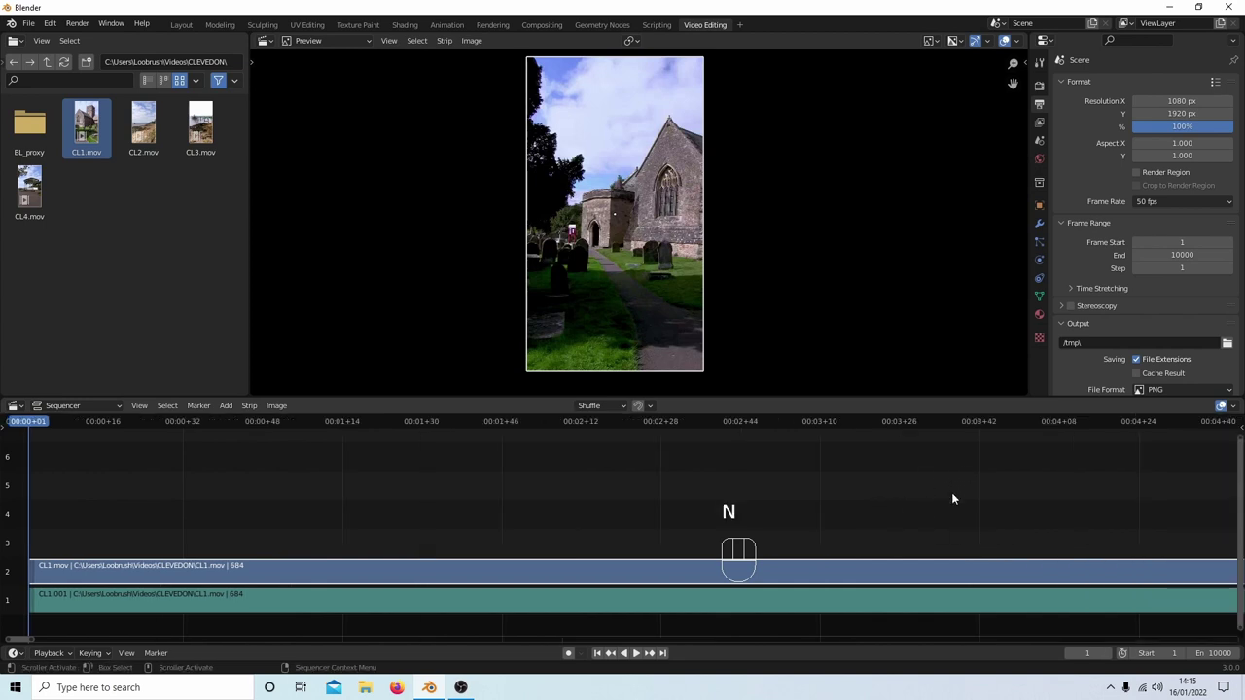
key(n)
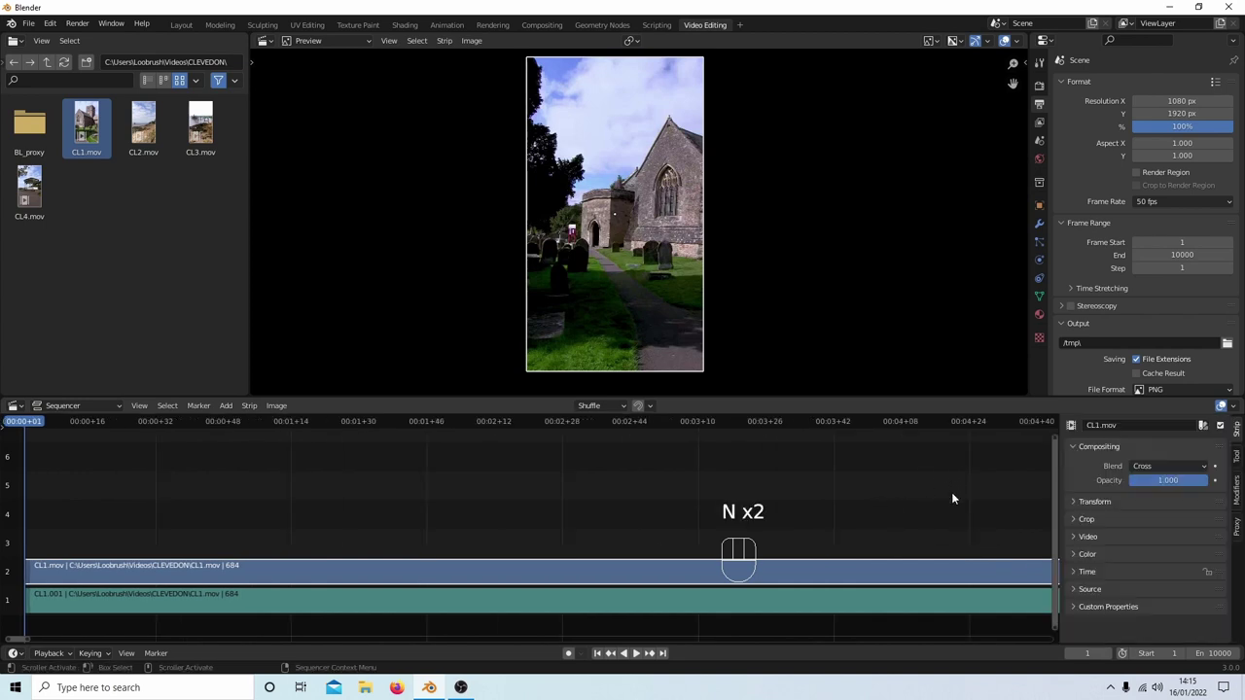
click(1072, 591)
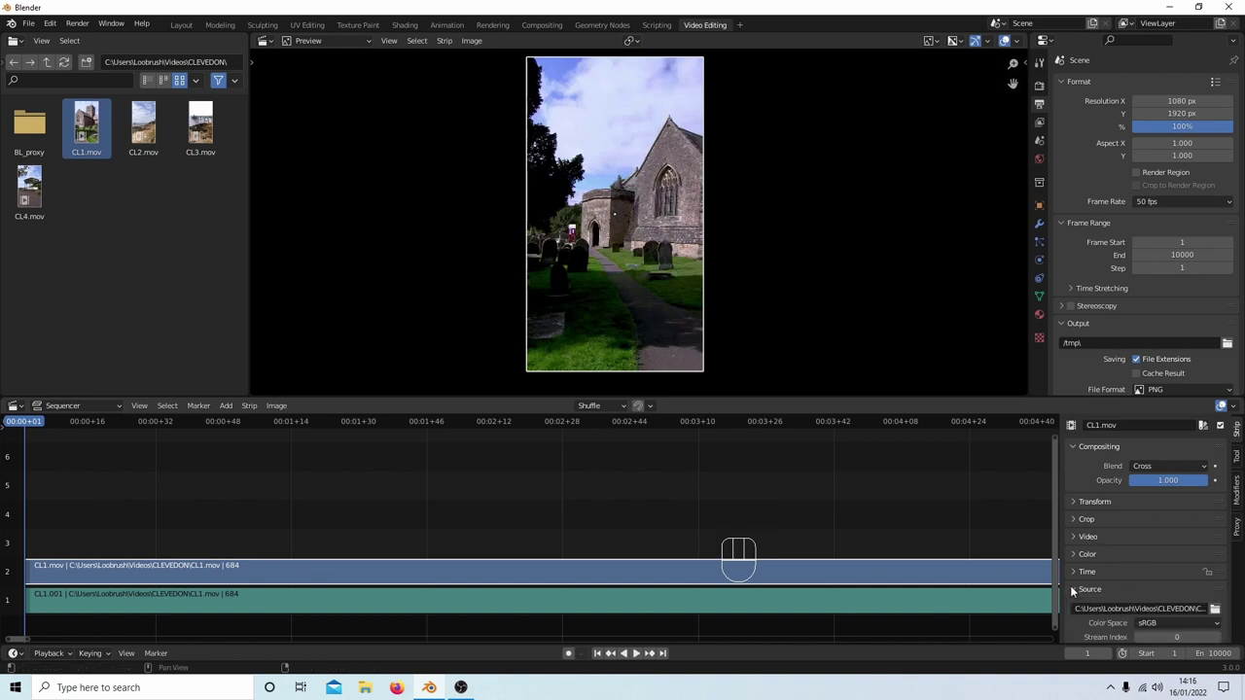
scroll(1130, 525, down, 2)
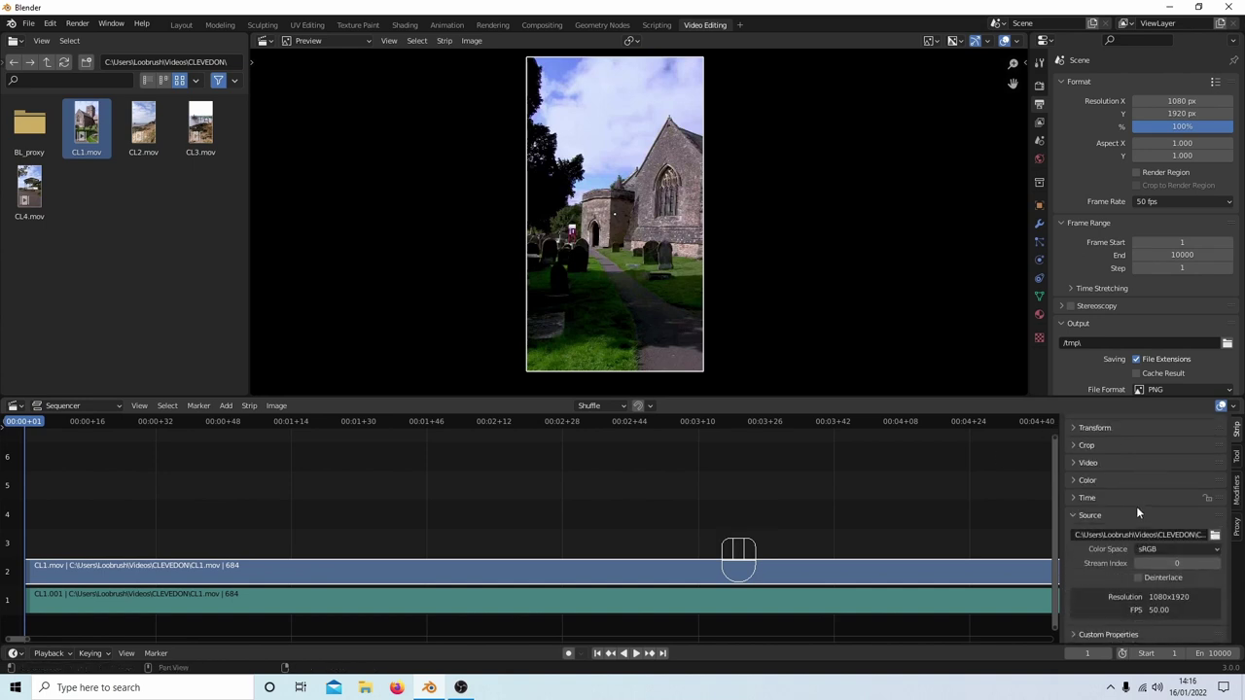
click(1136, 578)
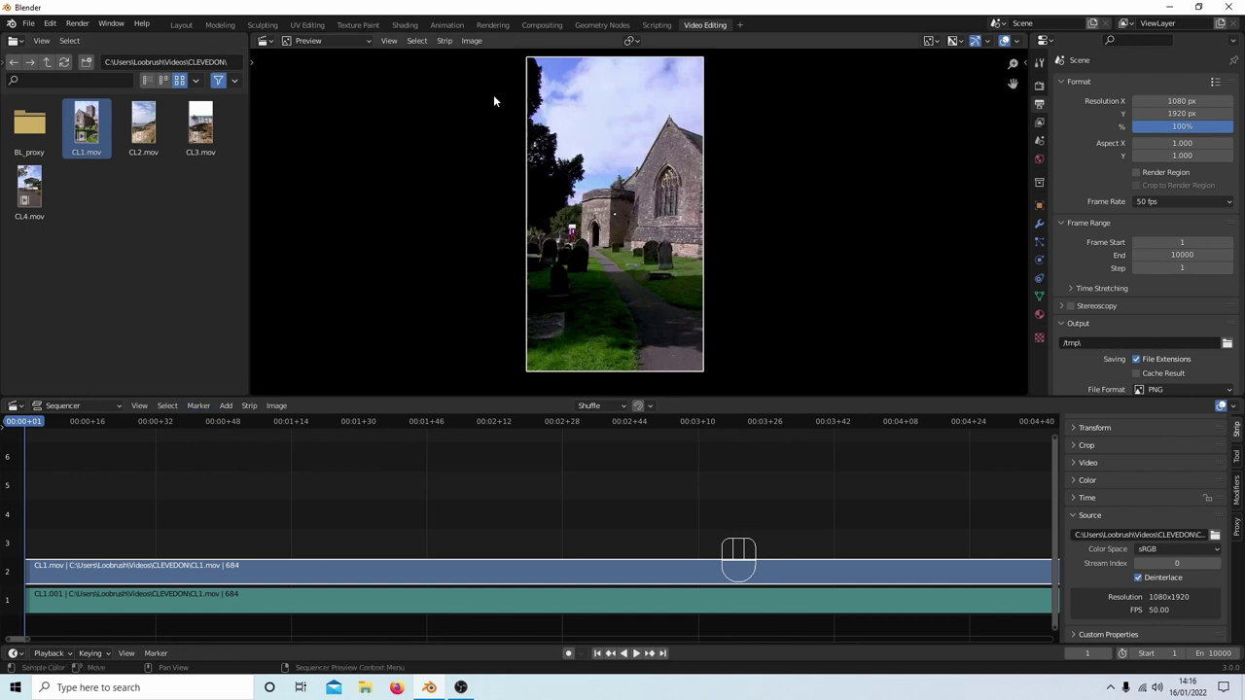
- Play the beginning of the clip up to frame 35 and lower the system volume to 0
click(634, 654)
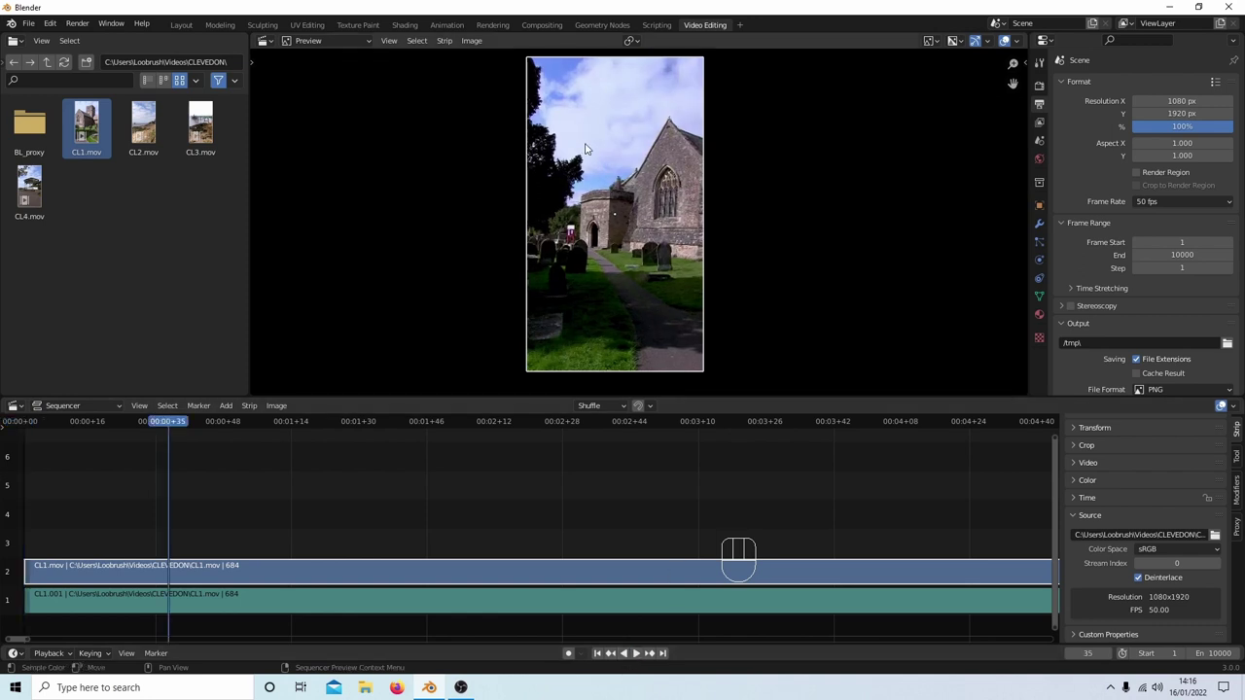
click(1158, 688)
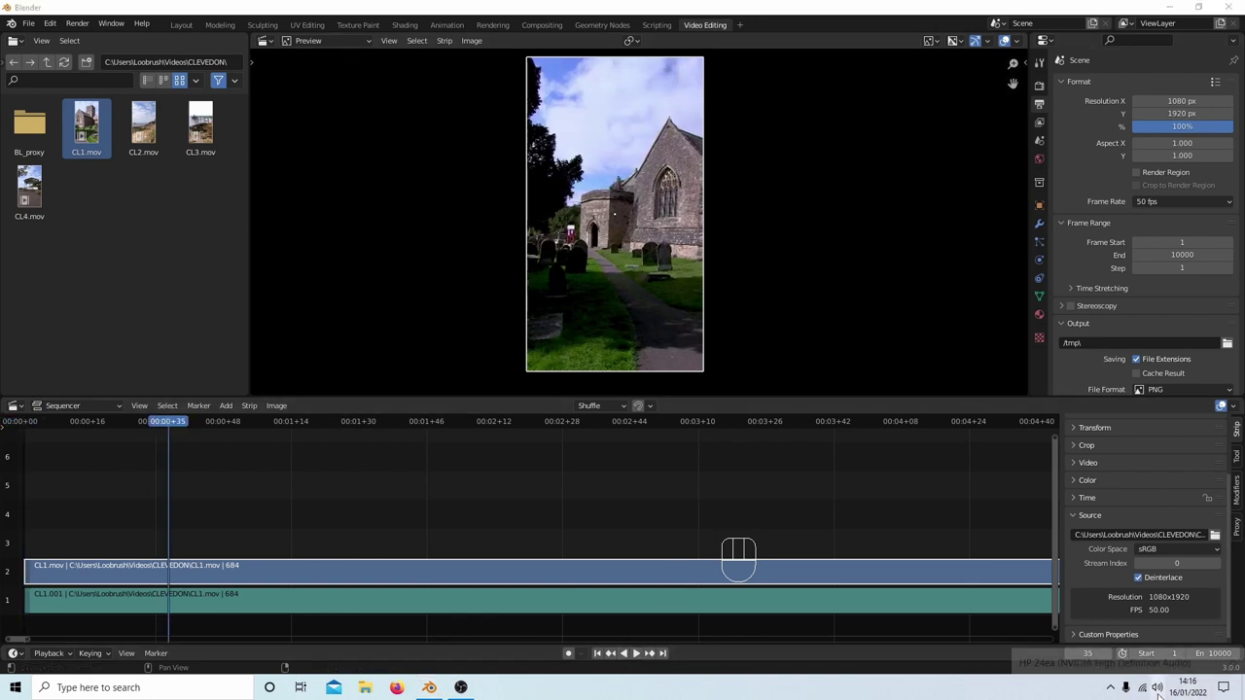
drag(1199, 658, 1056, 657)
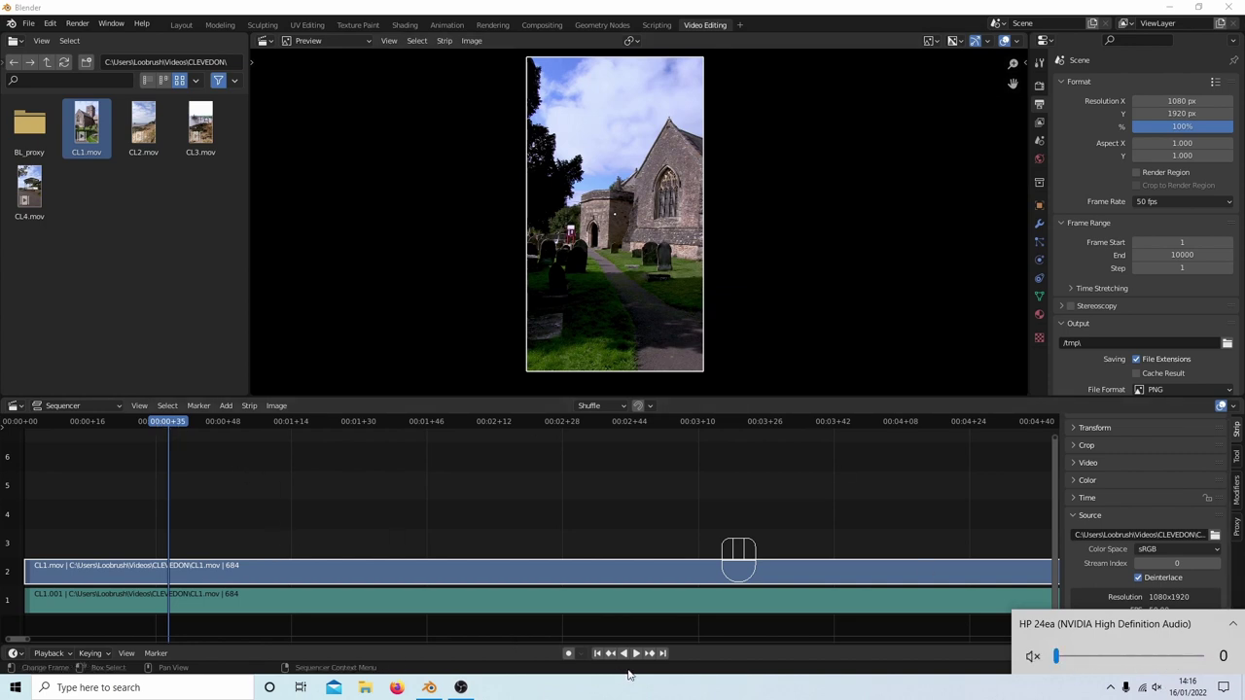
- Deselect the strips, return to the first frame, and scrub and play through the clip up to frame 159
click(612, 526)
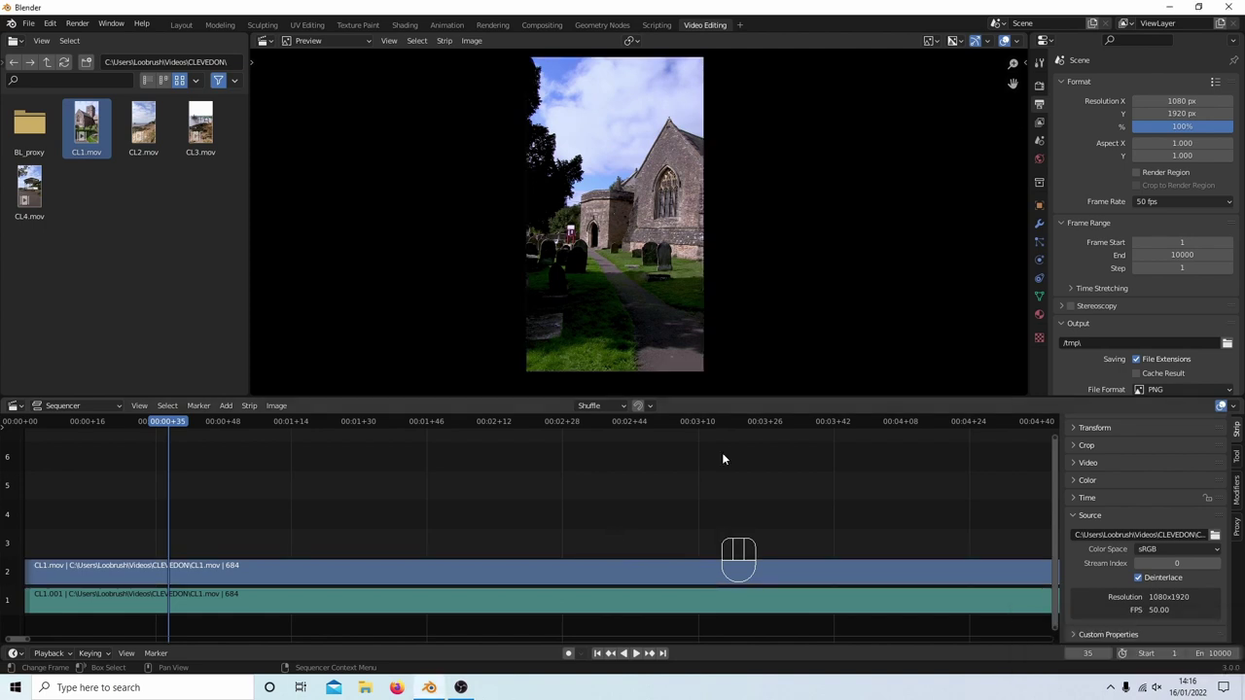
key(shift+s)
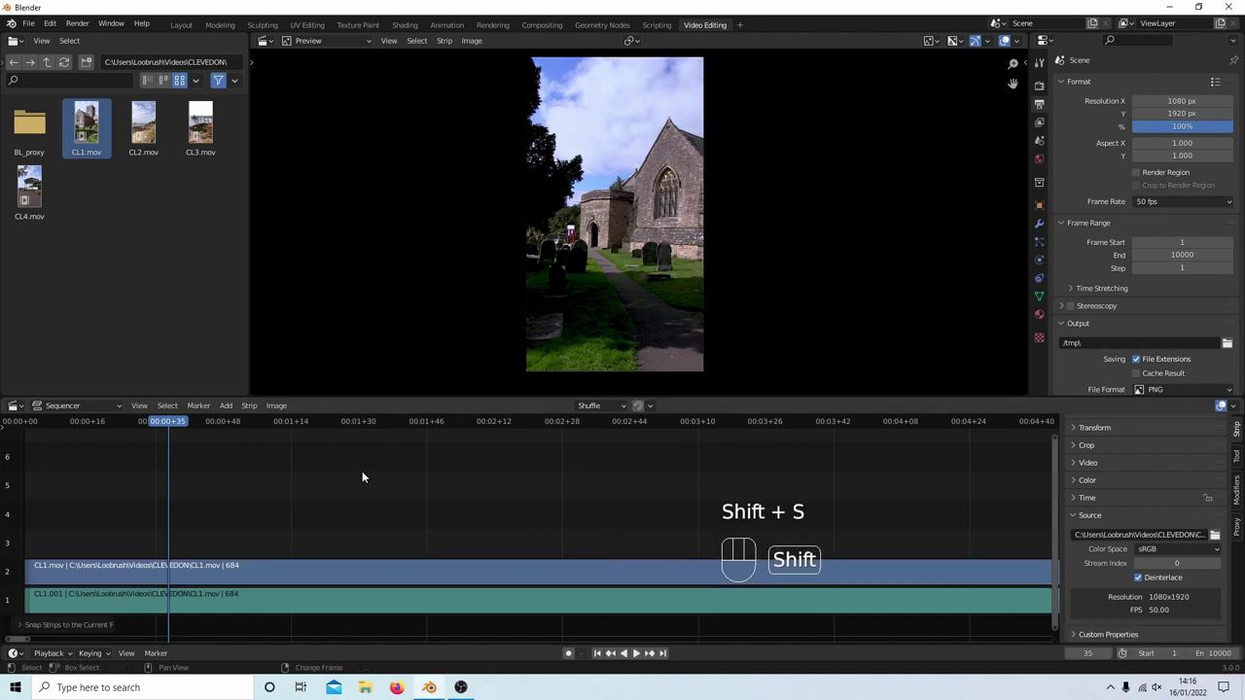
key(shift+Left)
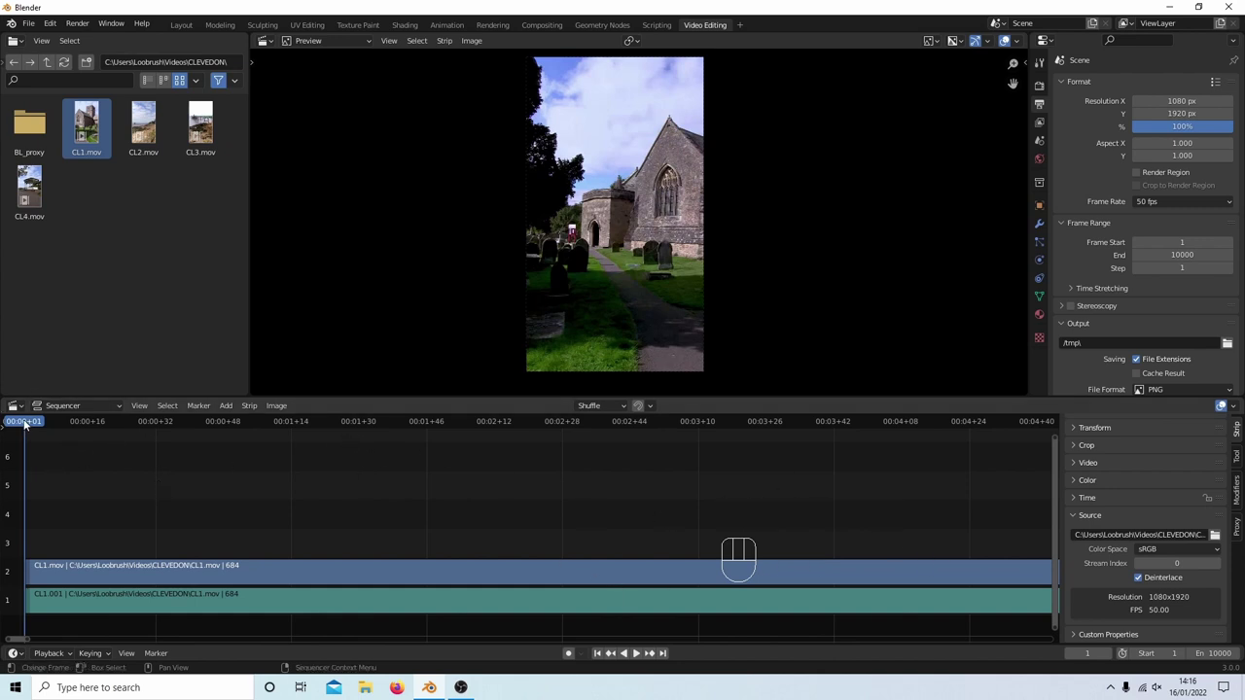
key(space)
drag(63, 440, 362, 472)
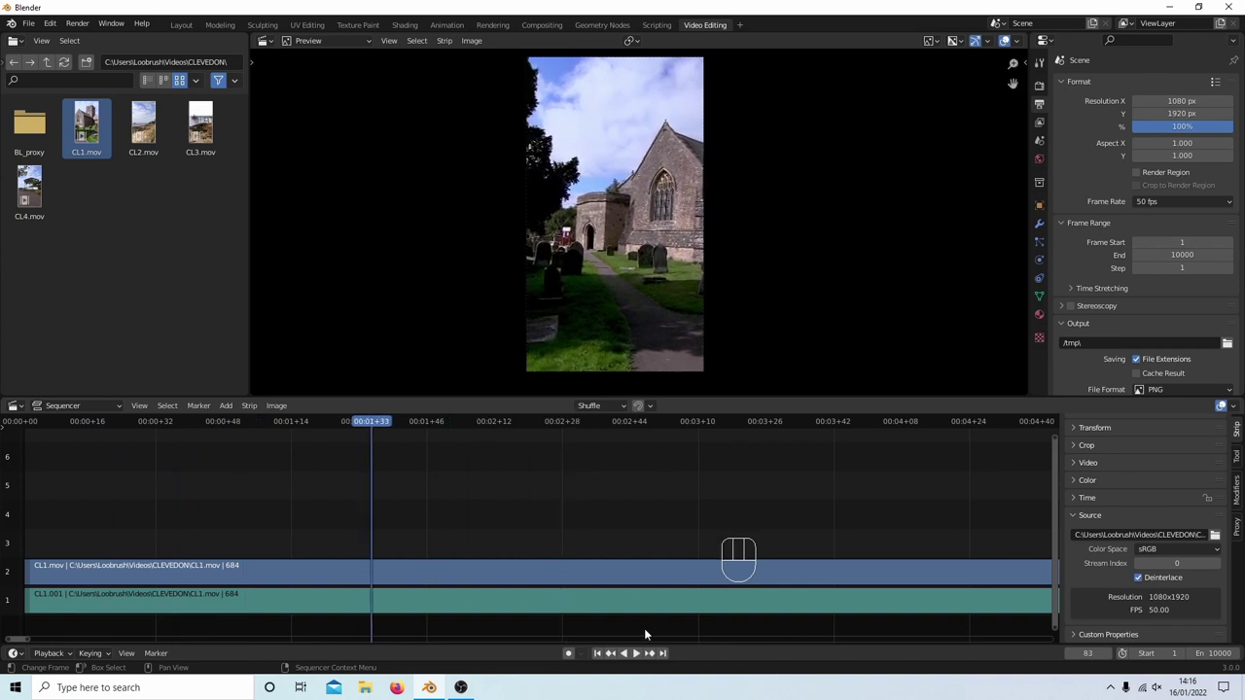
click(637, 653)
click(634, 654)
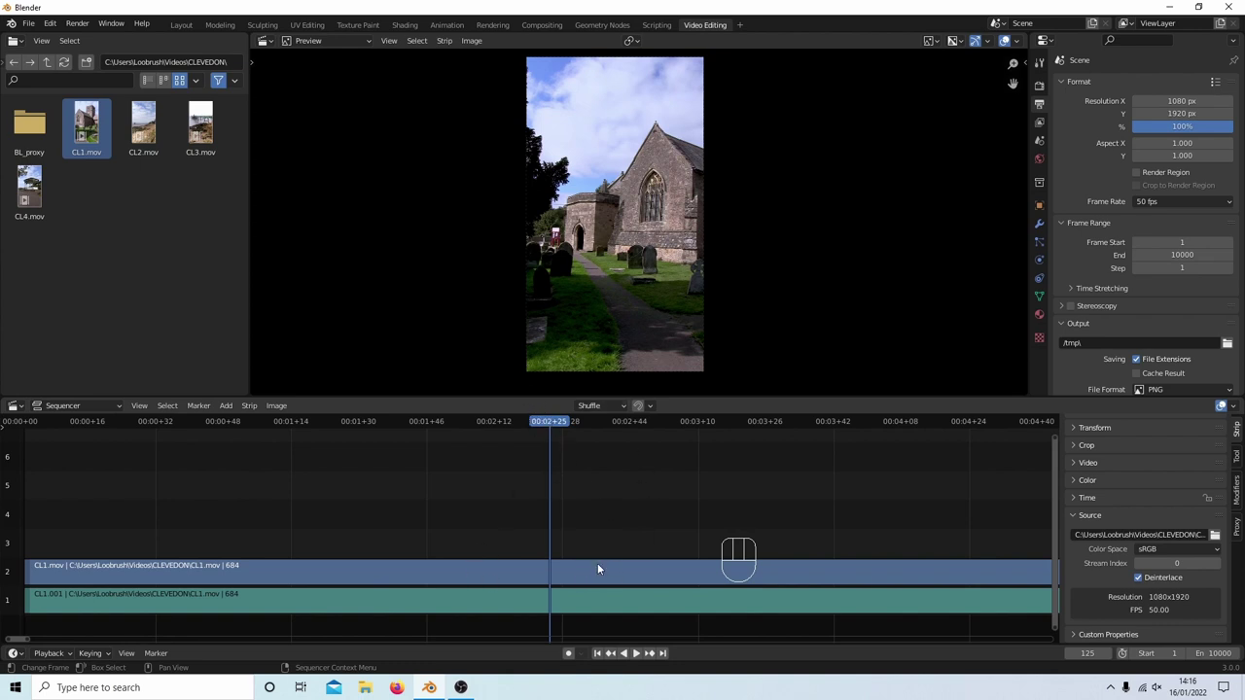
key(space)
key(space)
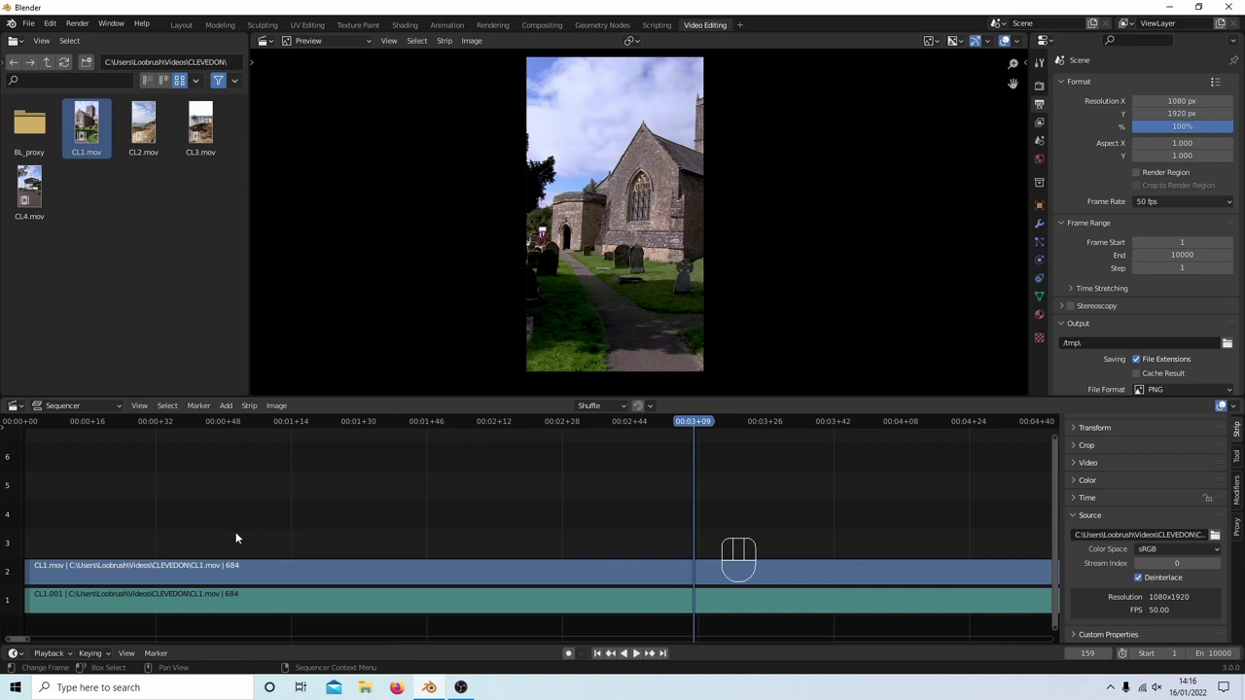
- Select the start handles of the CL1 video and audio strips and trim both to the playhead at frame 159
scroll(297, 537, down, 2)
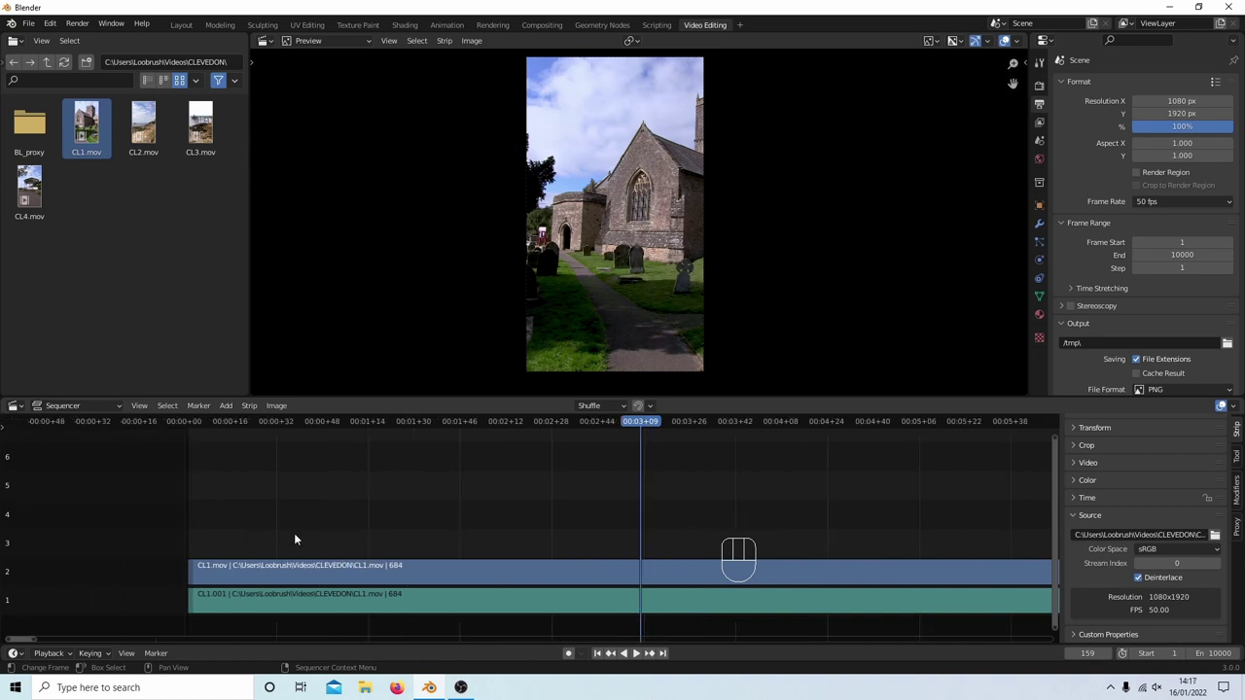
click(195, 571)
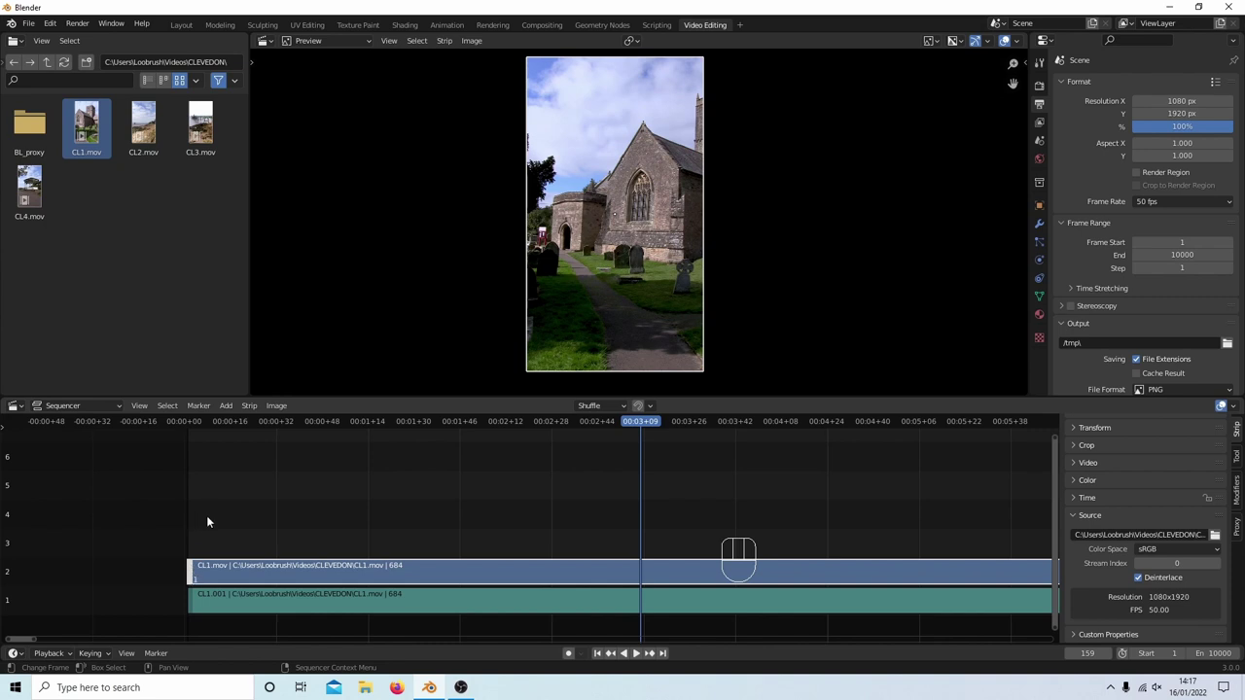
shift+click(194, 604)
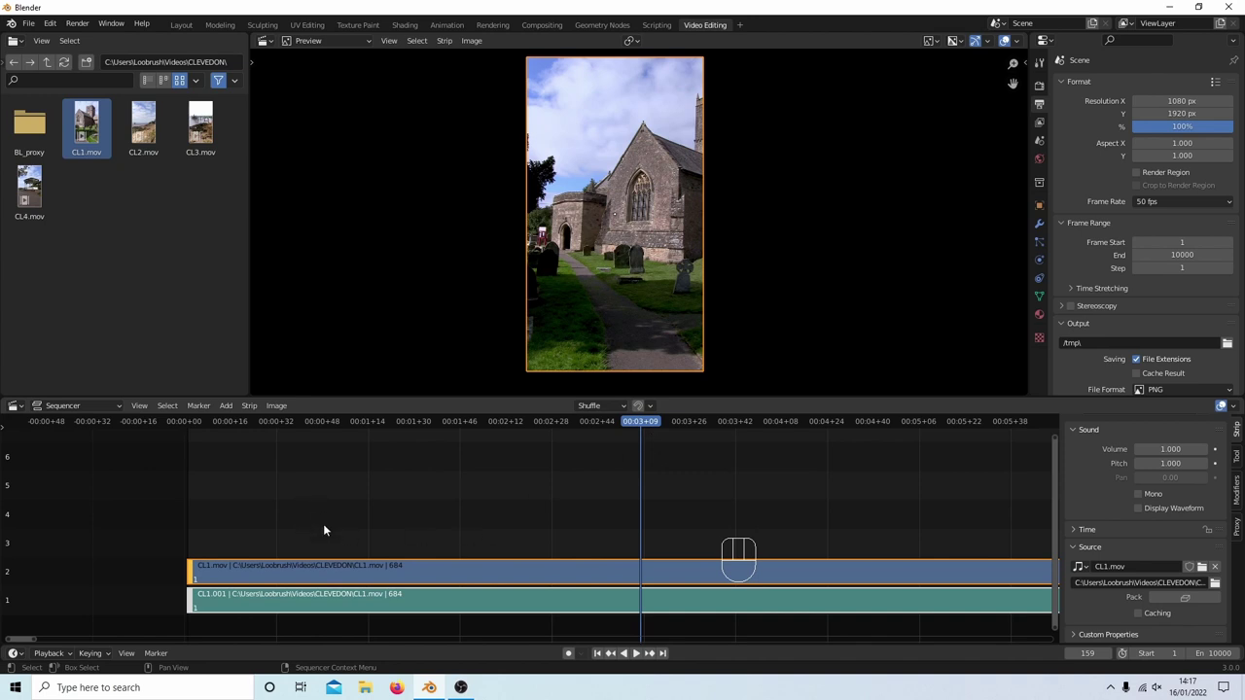
key(shift)
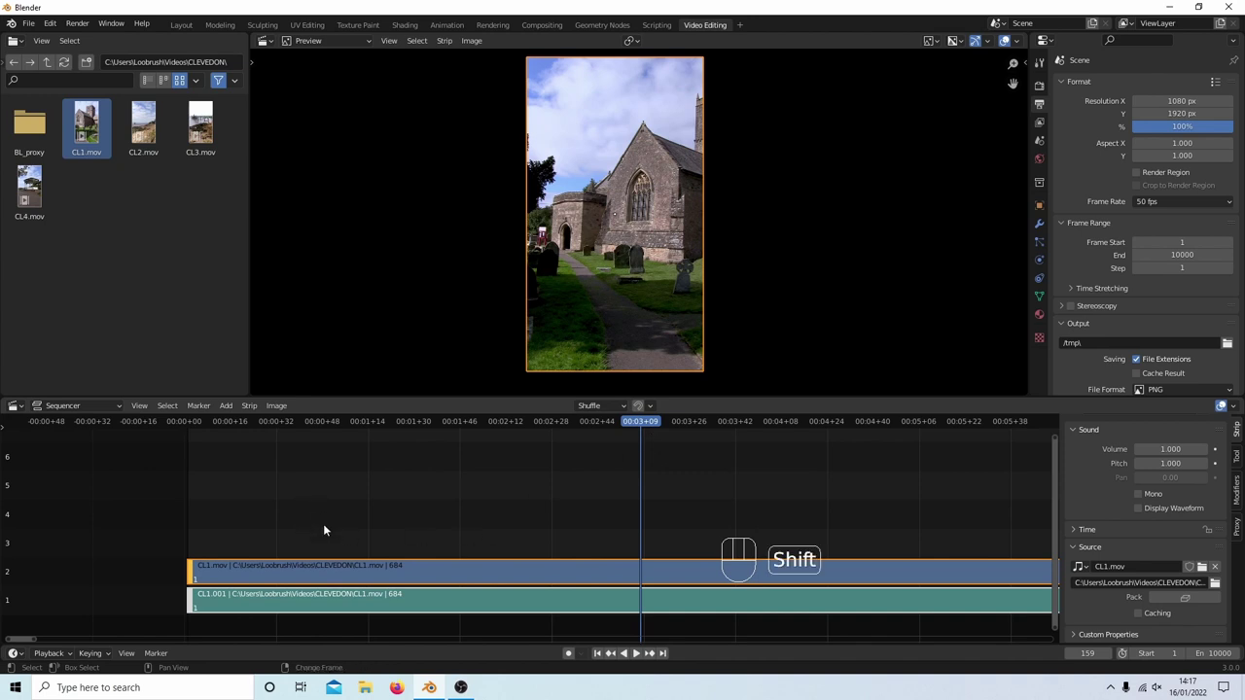
key(shift+s)
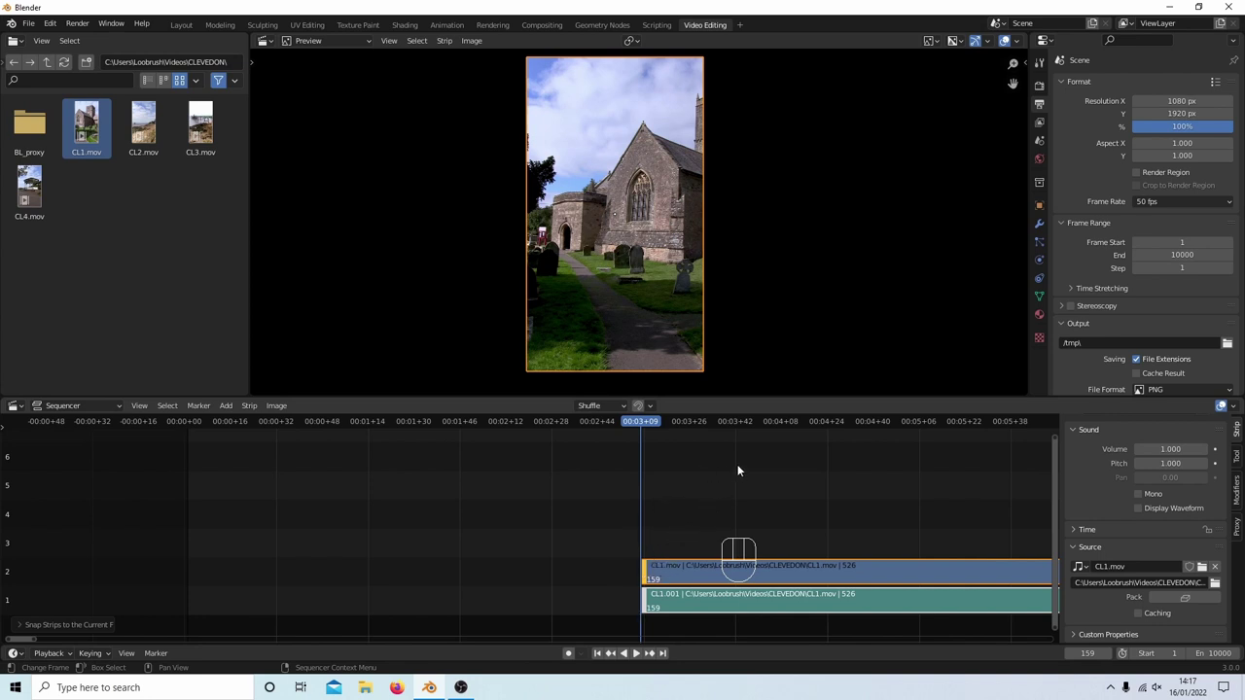
key(g)
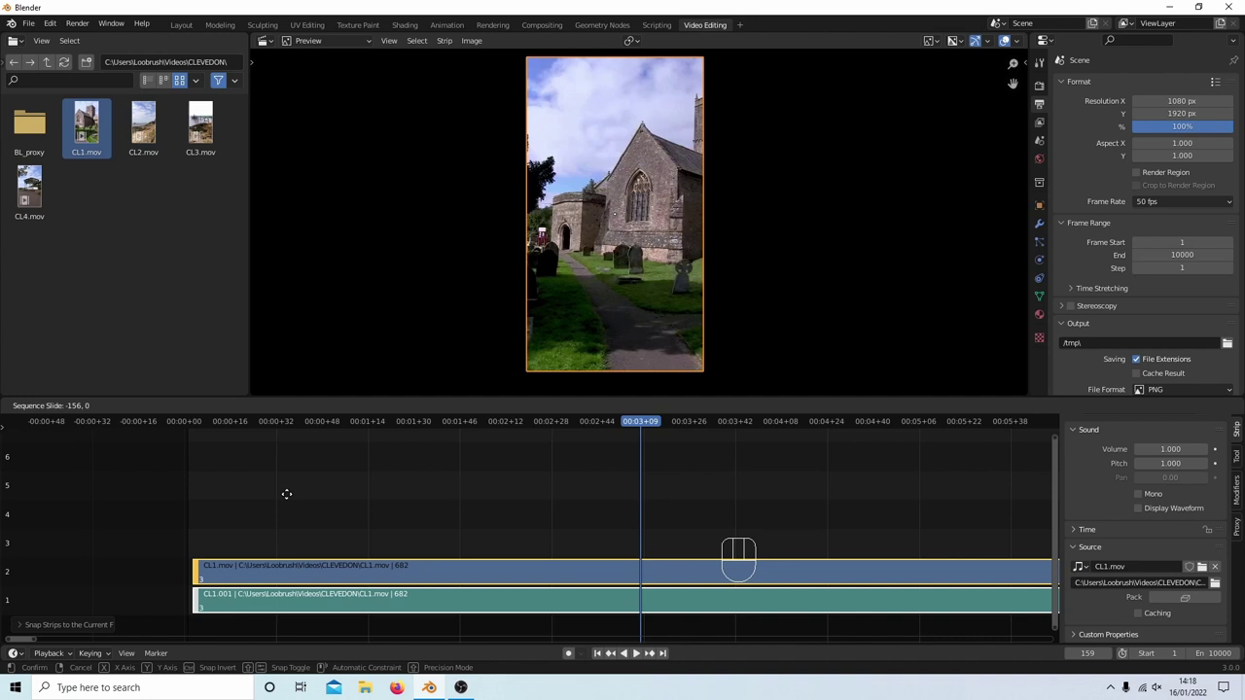
click(287, 494)
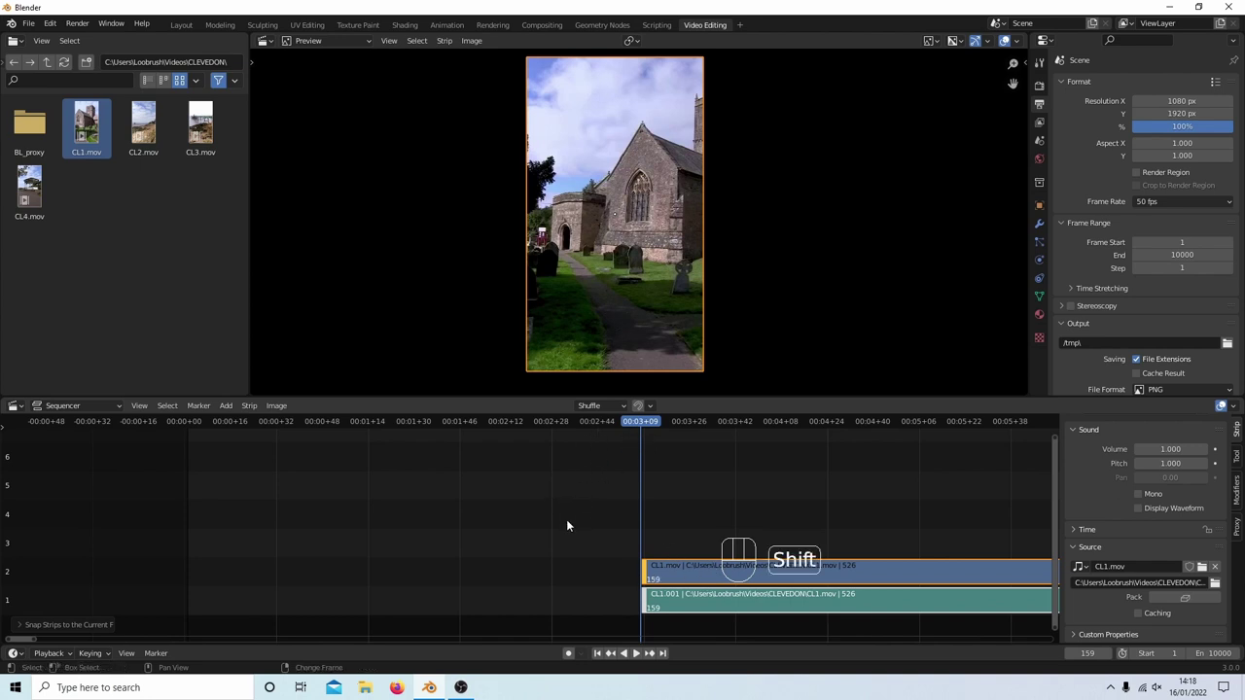
- Return to the first frame, select both trimmed CL1 strips and snap them to the playhead at frame 1
key(shift+Left)
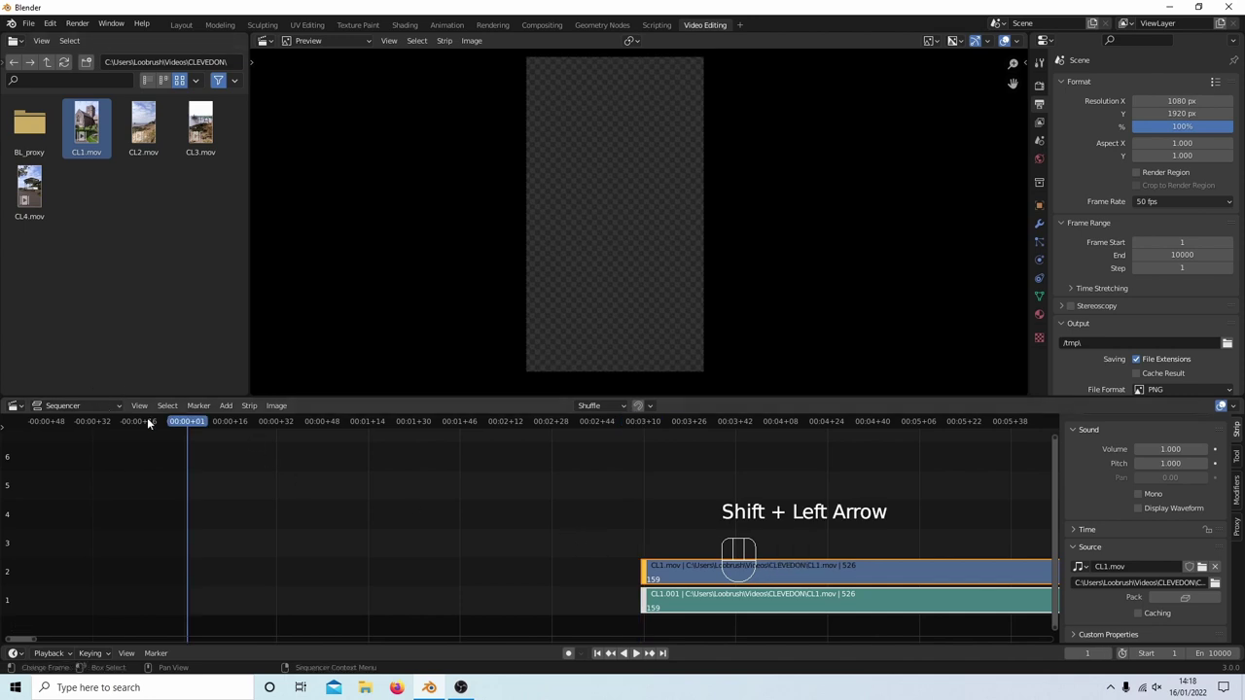
drag(919, 519, 997, 622)
drag(995, 624, 995, 626)
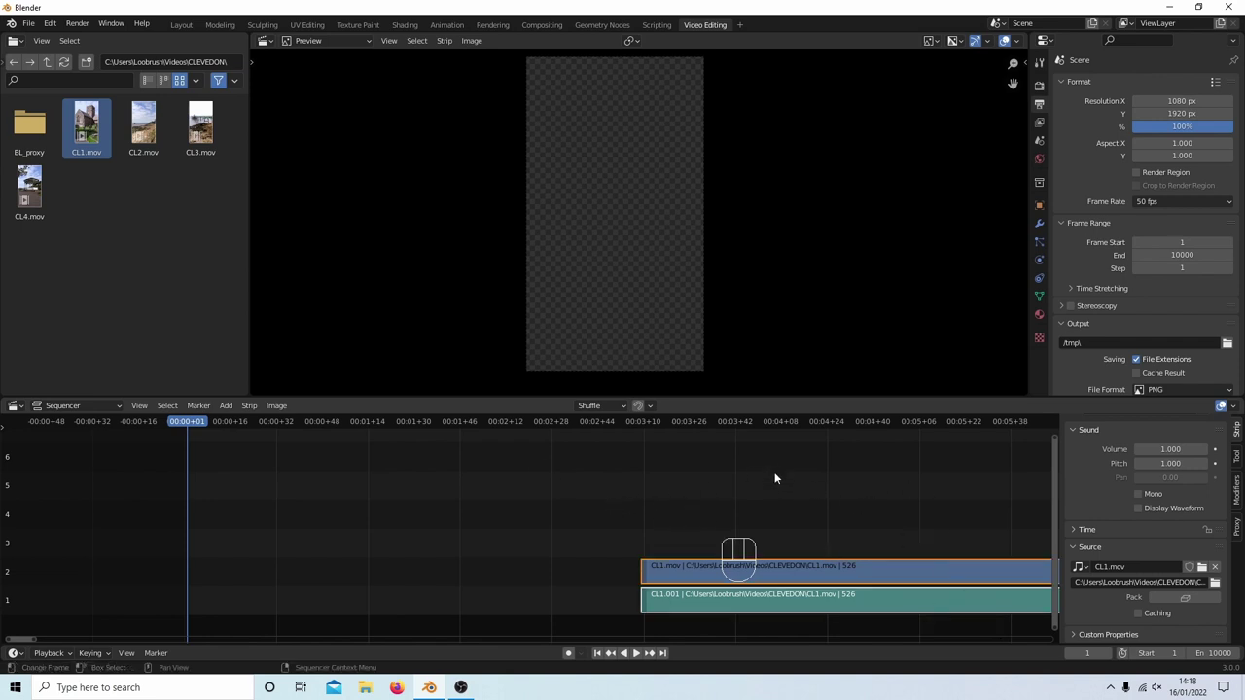
key(shift+s)
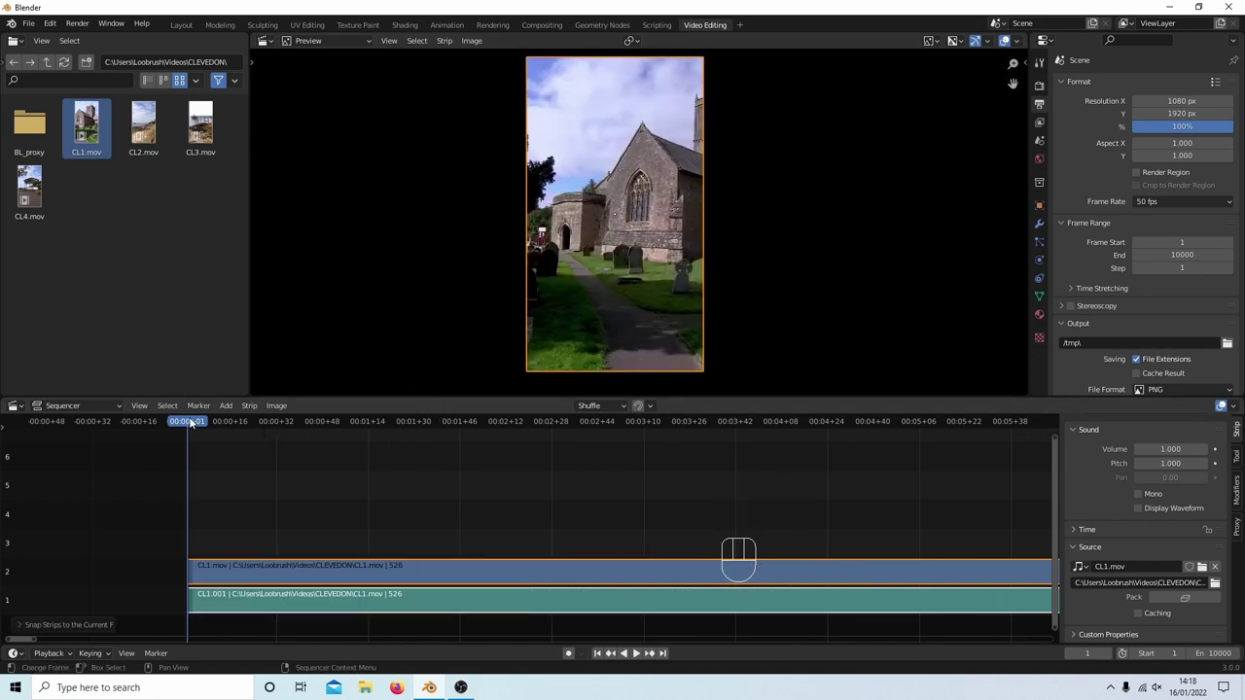
- Scrub and play through the whole CL1 clip and set the playhead at frame 375
drag(191, 421, 924, 445)
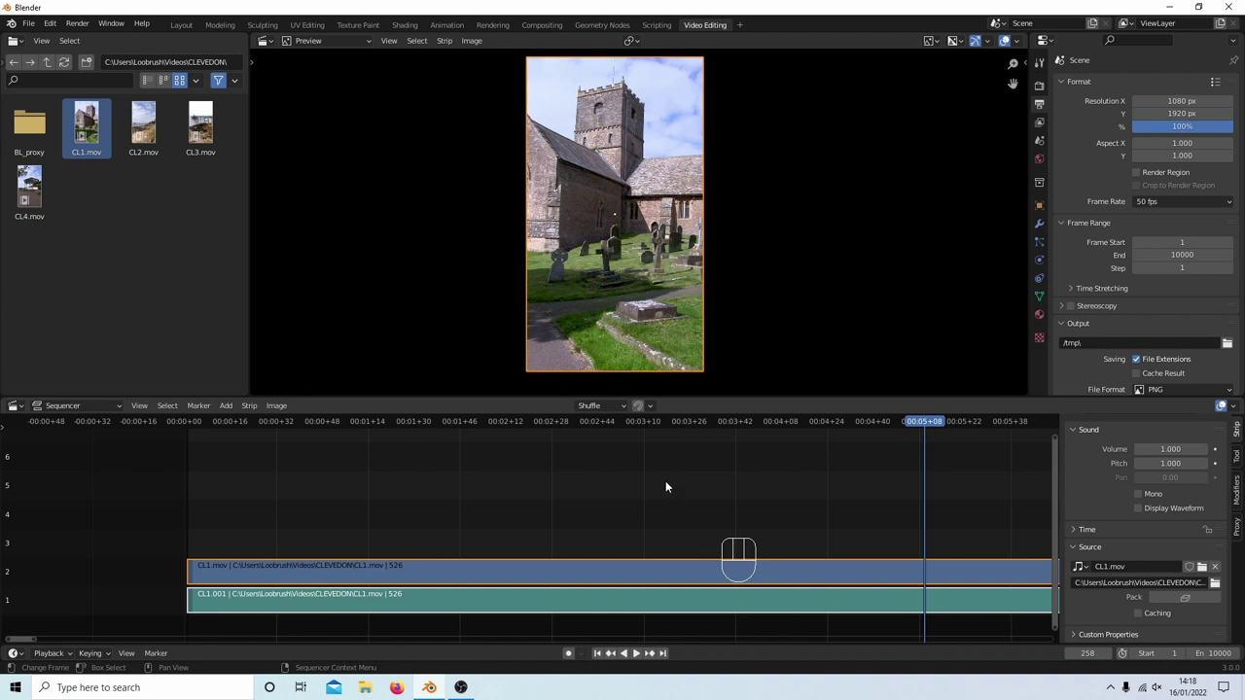
scroll(666, 481, down, 5)
scroll(655, 498, down, 1)
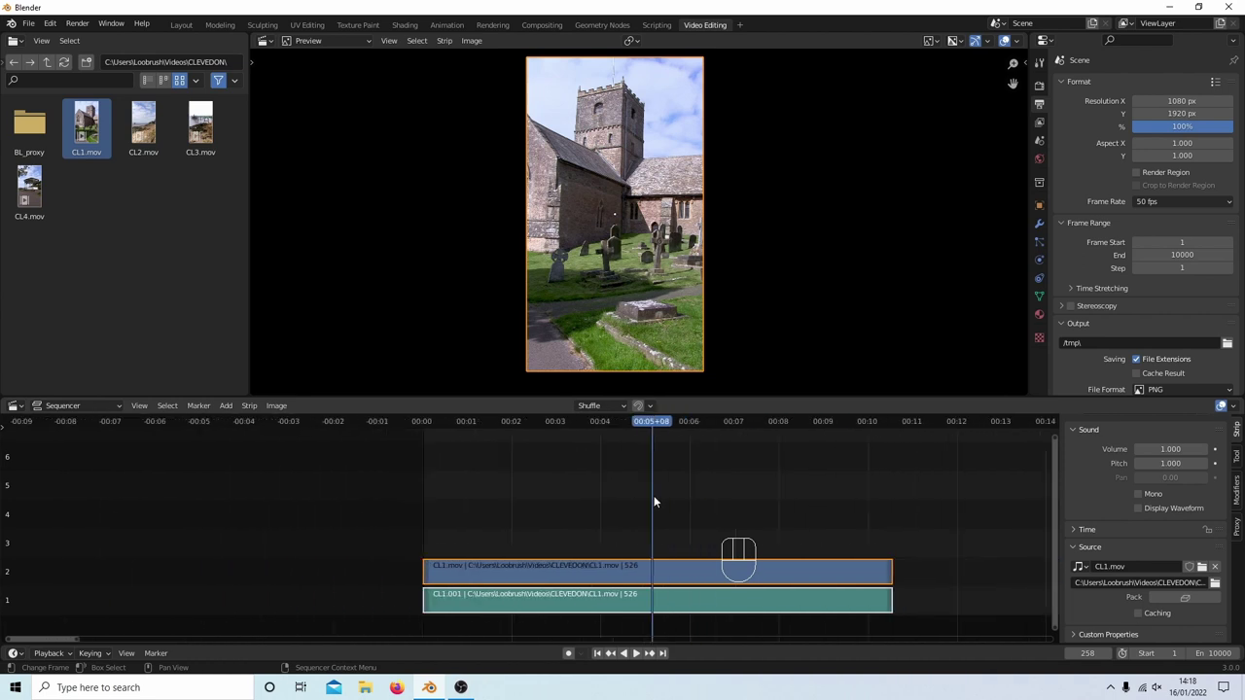
scroll(657, 473, down, 1)
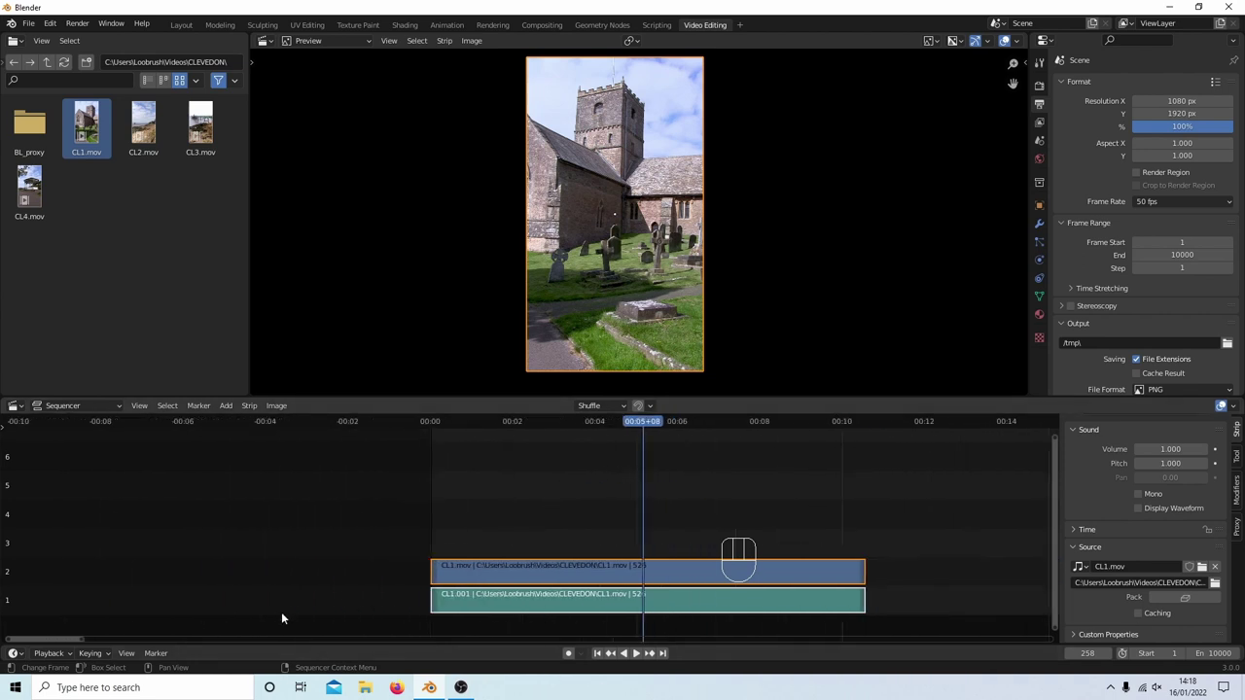
drag(64, 636, 91, 641)
middle_drag(640, 478, 532, 453)
key(space)
drag(338, 433, 407, 437)
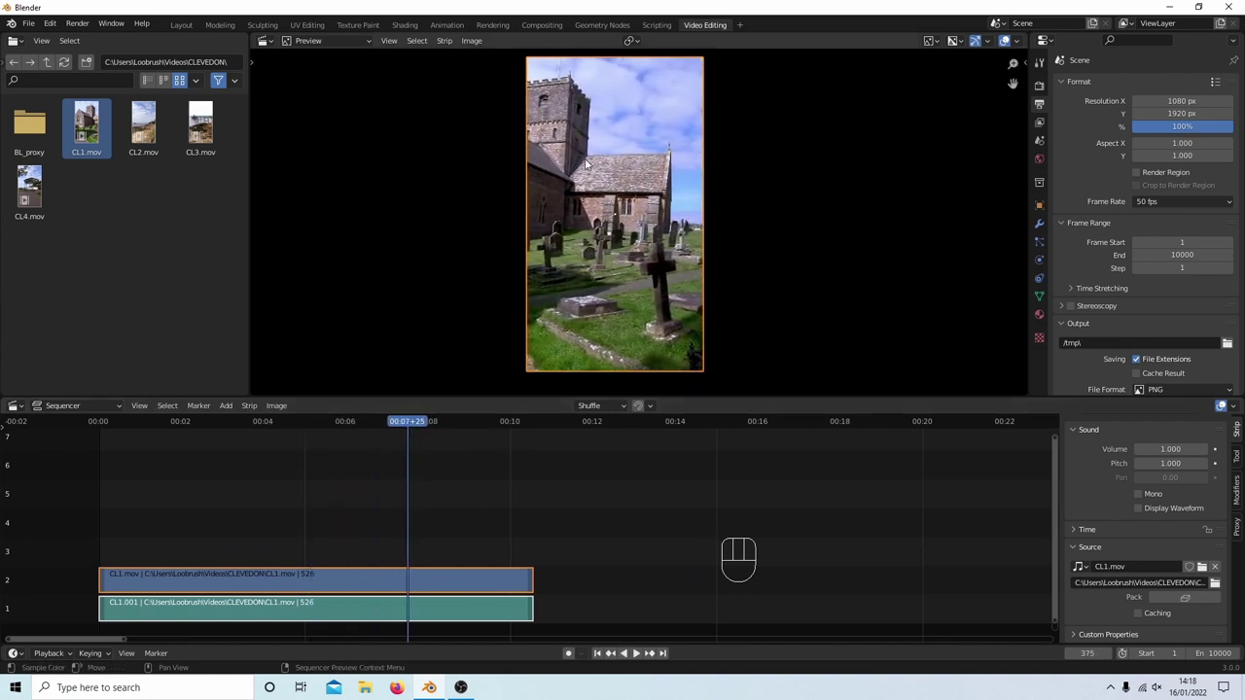
- Select the end handles of the CL1 video and audio strips and trim both to the playhead at frame 375
click(532, 579)
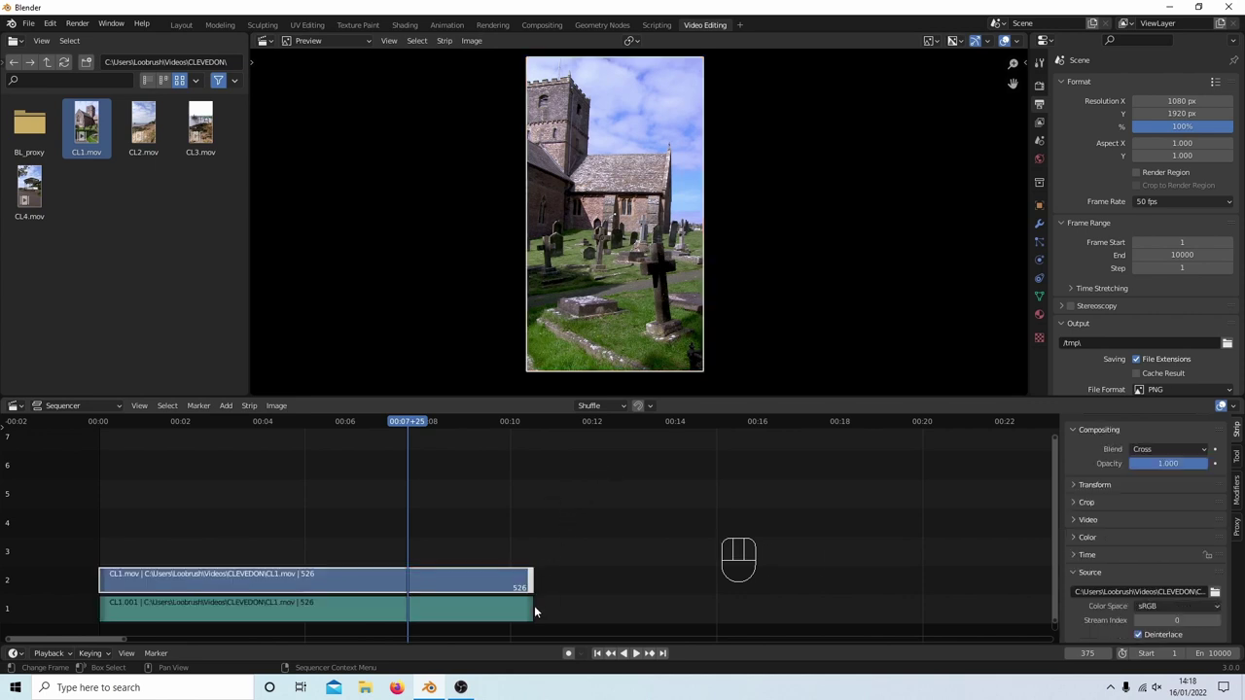
shift+click(533, 606)
shift+click(531, 611)
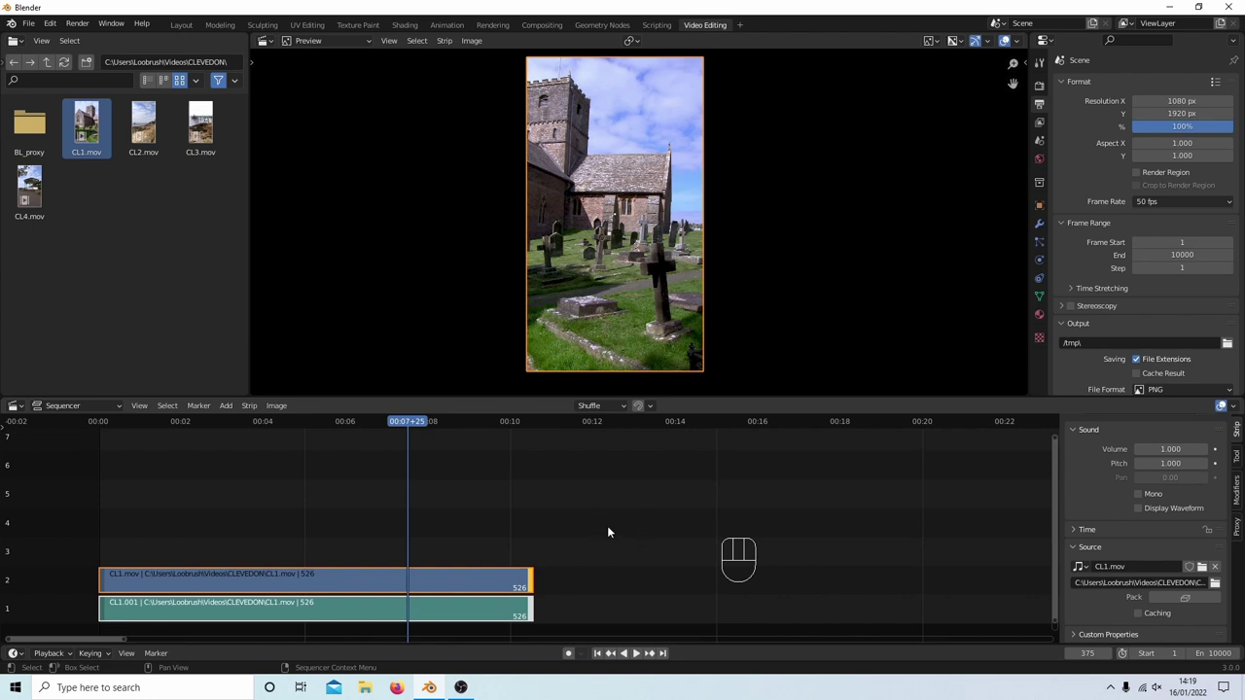
key(shift)
key(shift+s)
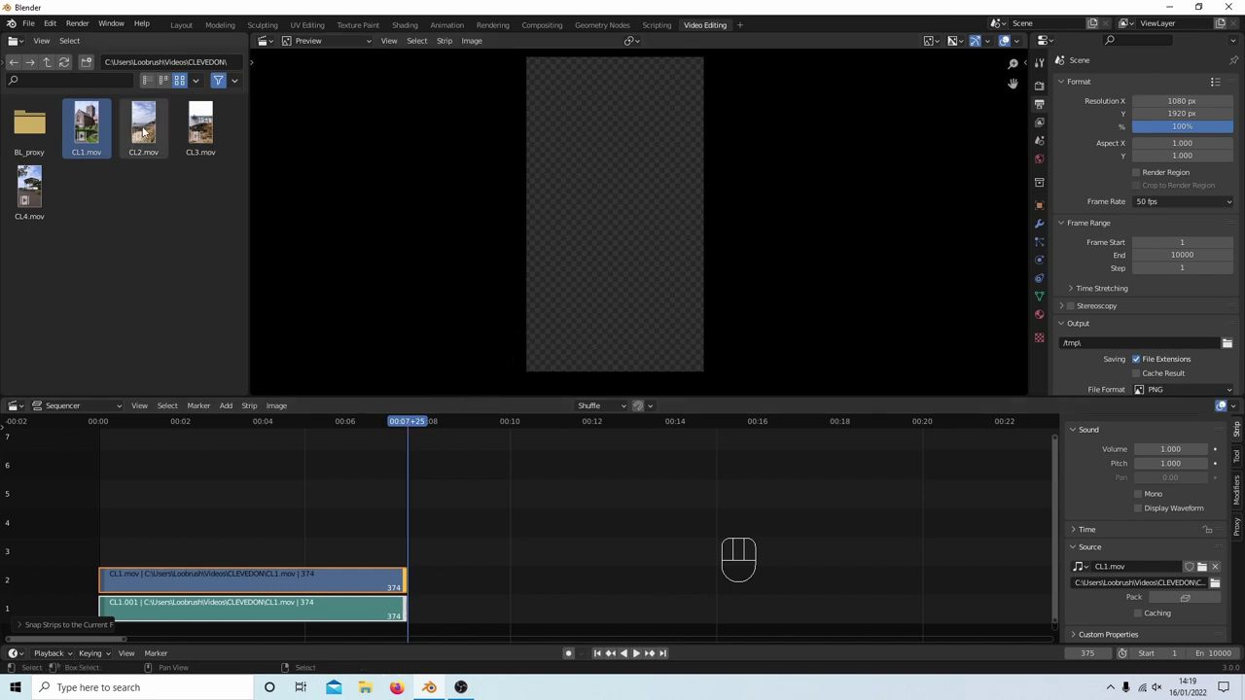
- Add CL2.mov directly after the CL1 strips and raise its video and audio strips to channels 4 and 3
drag(143, 131, 423, 541)
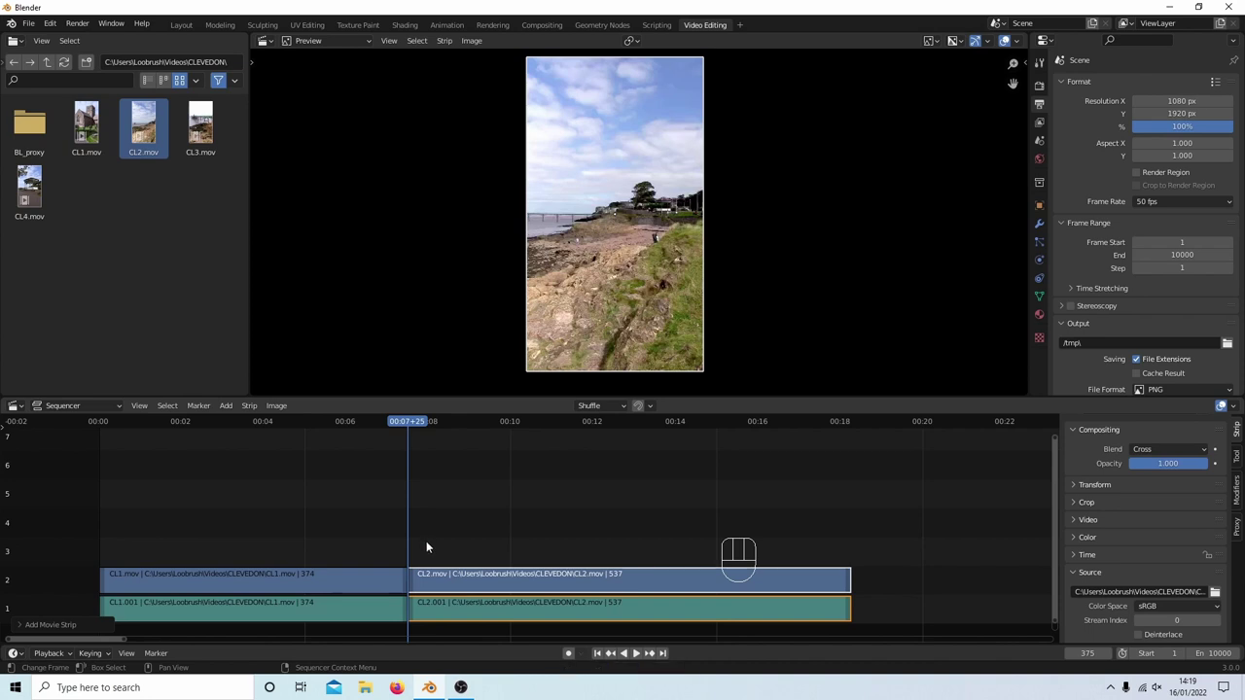
click(571, 536)
drag(565, 541, 658, 618)
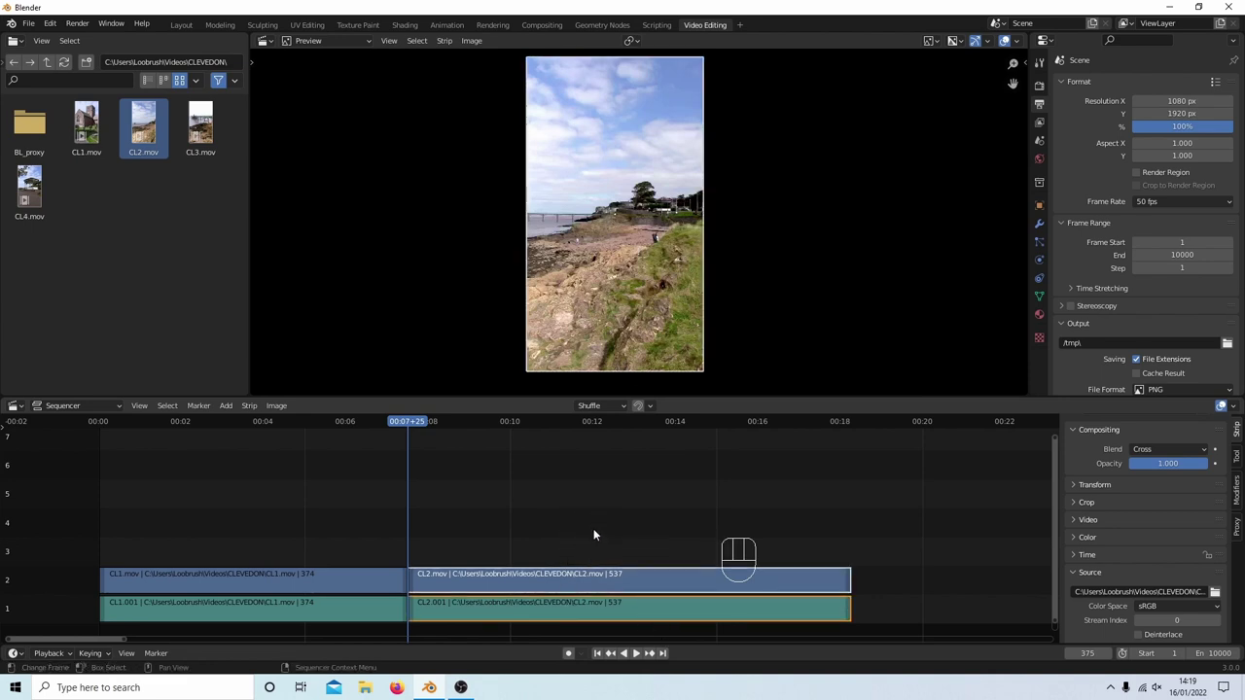
key(g)
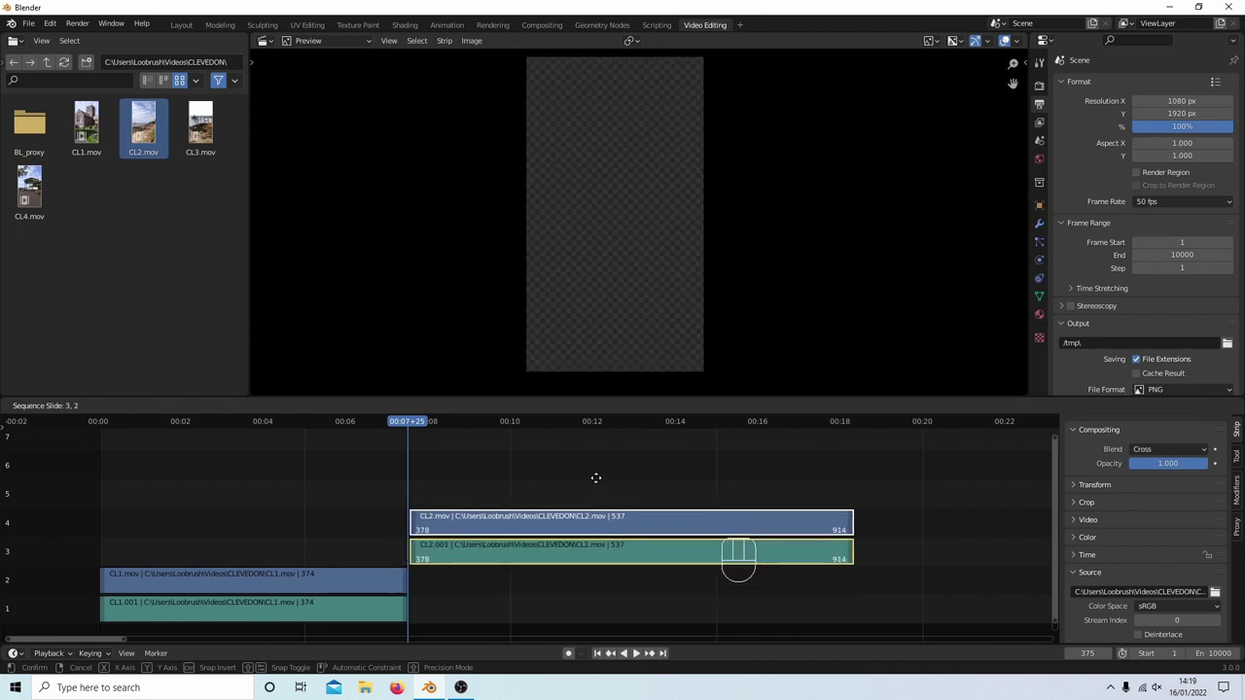
click(594, 479)
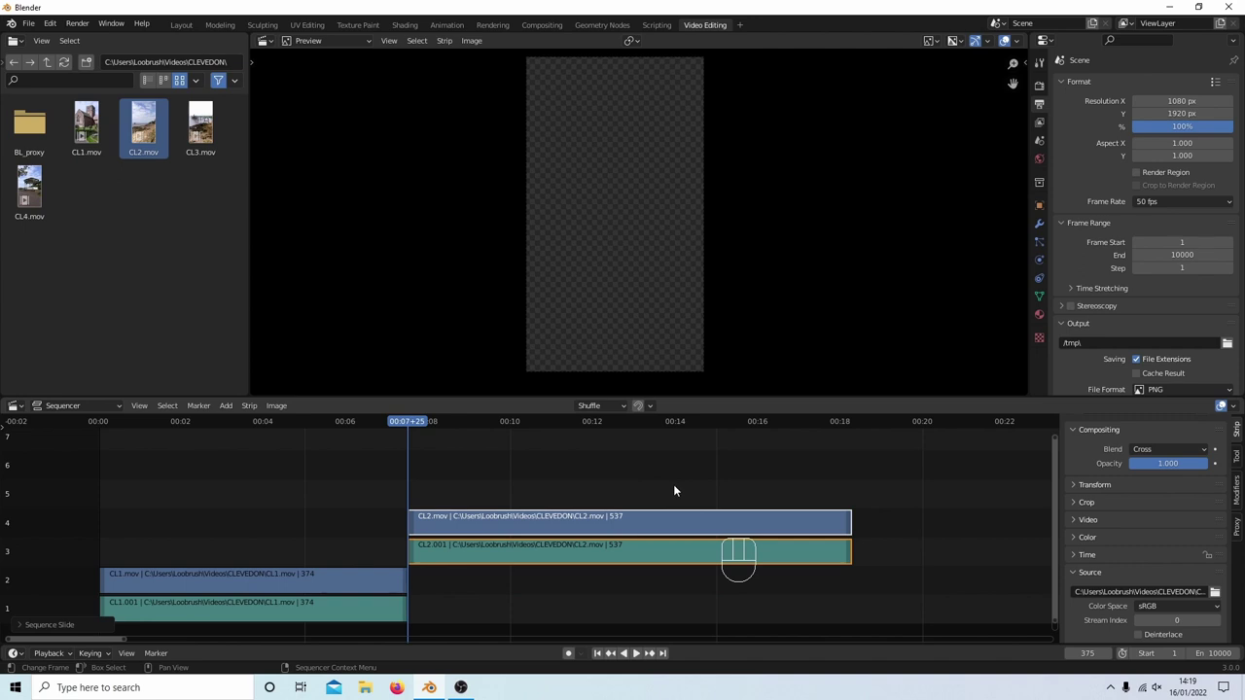
- Slide the CL2 strips 23 frames onward, then snap them to the playhead at the end of CL1, frame 375
key(g)
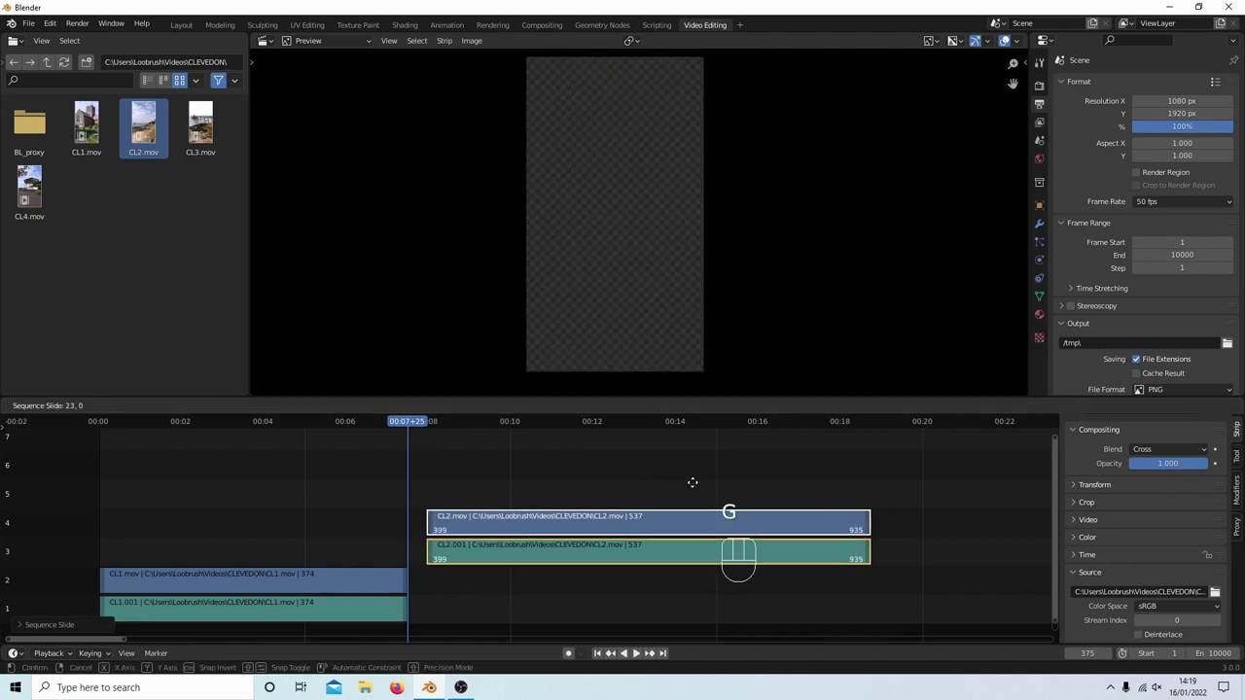
click(692, 480)
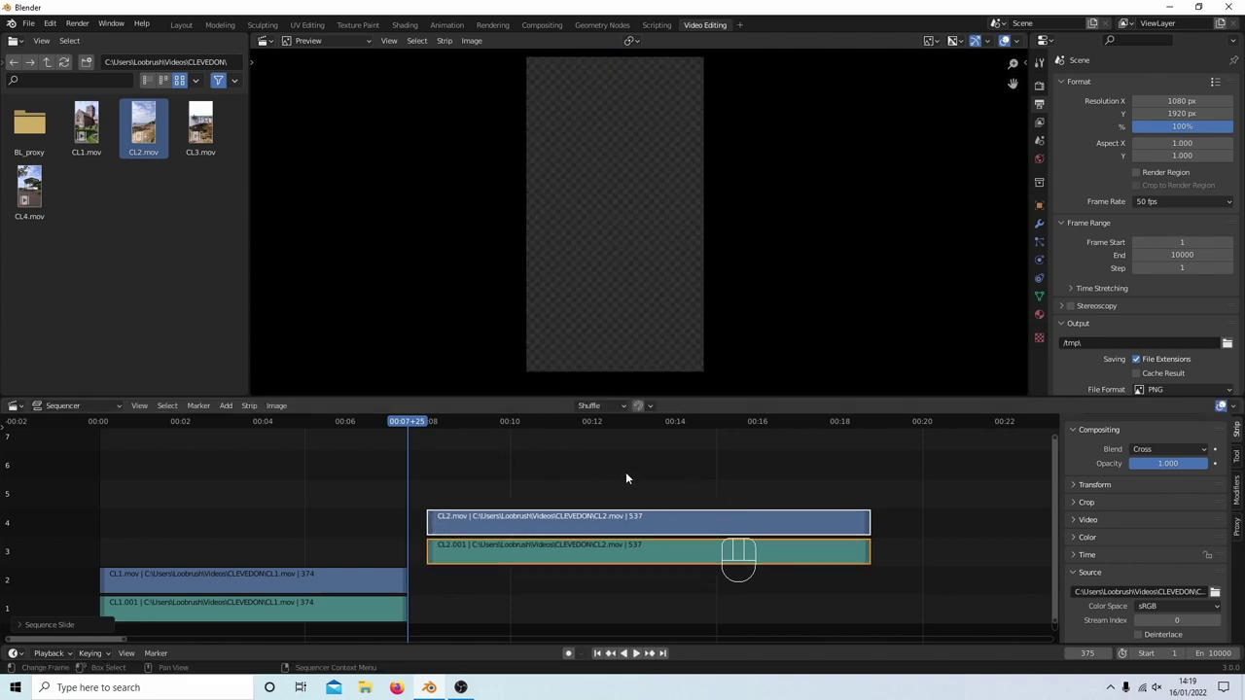
key(shift+s)
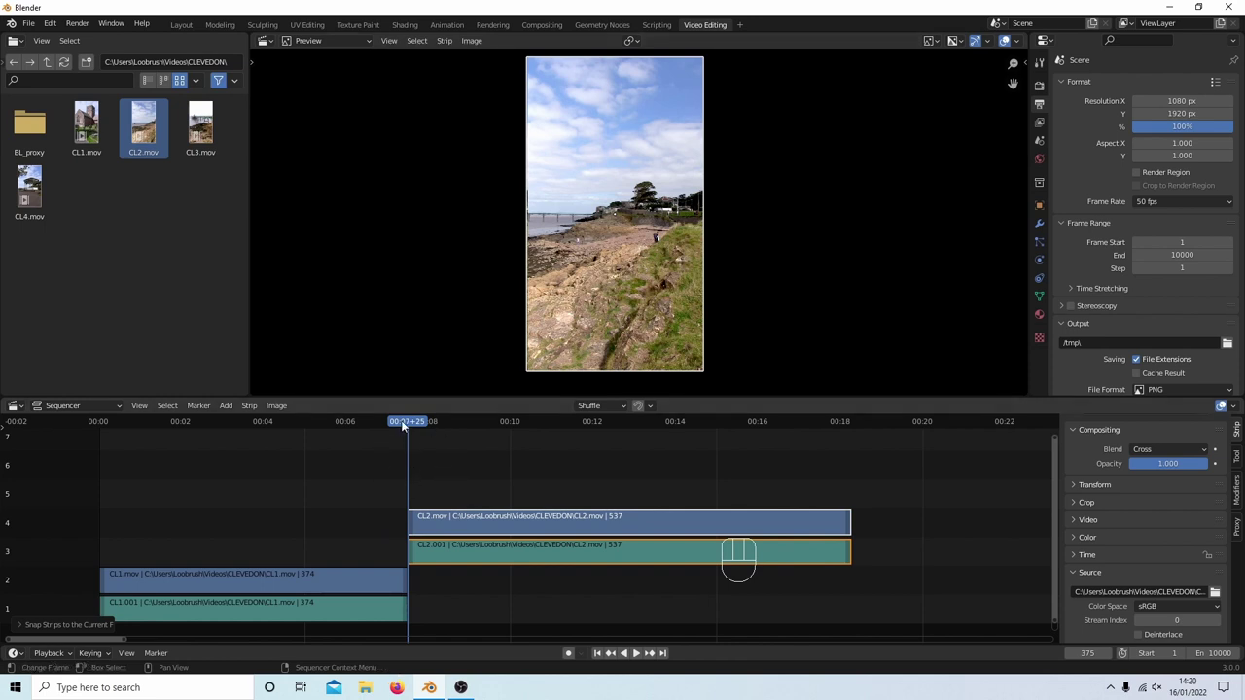
- Scrub CL2 to frame 478 and trim the start handles of its video and audio strips to that frame
drag(402, 426, 492, 446)
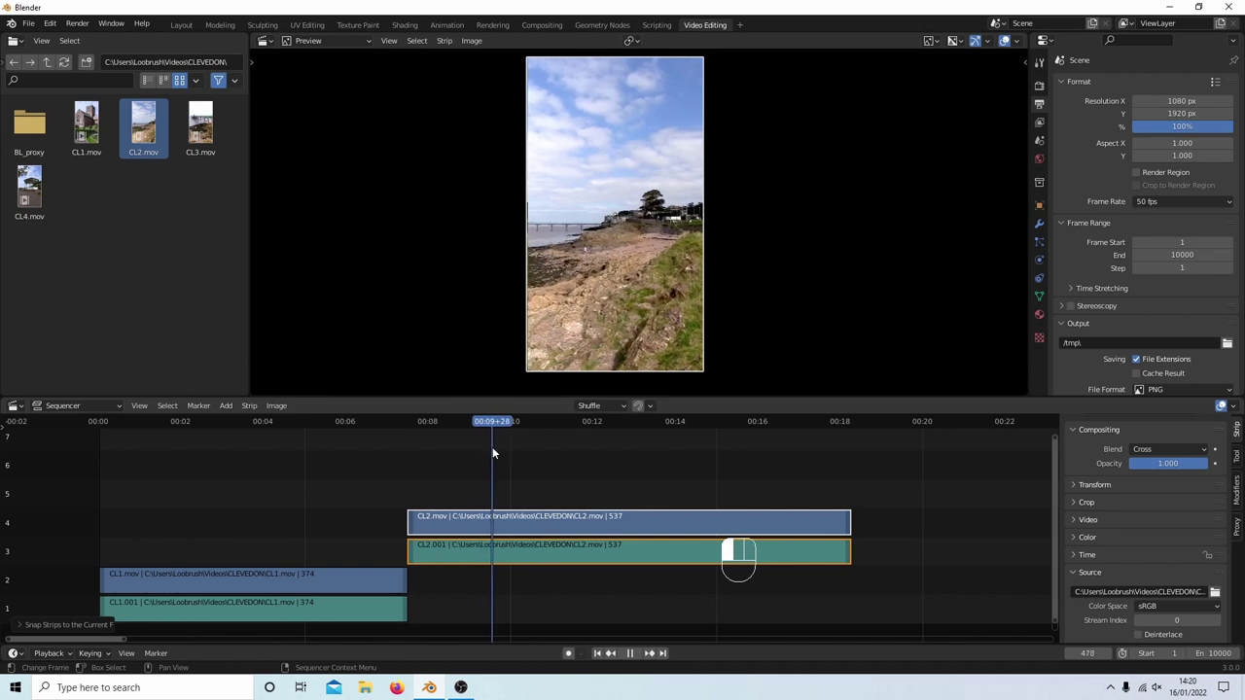
click(420, 519)
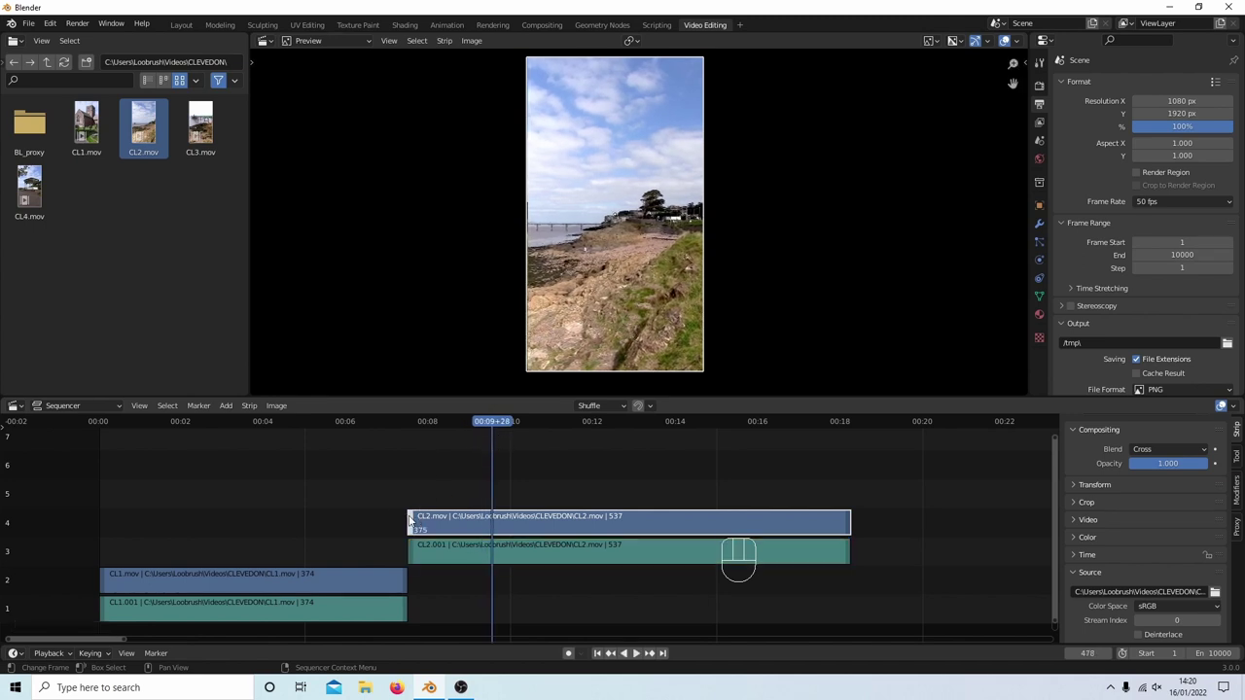
key(shift)
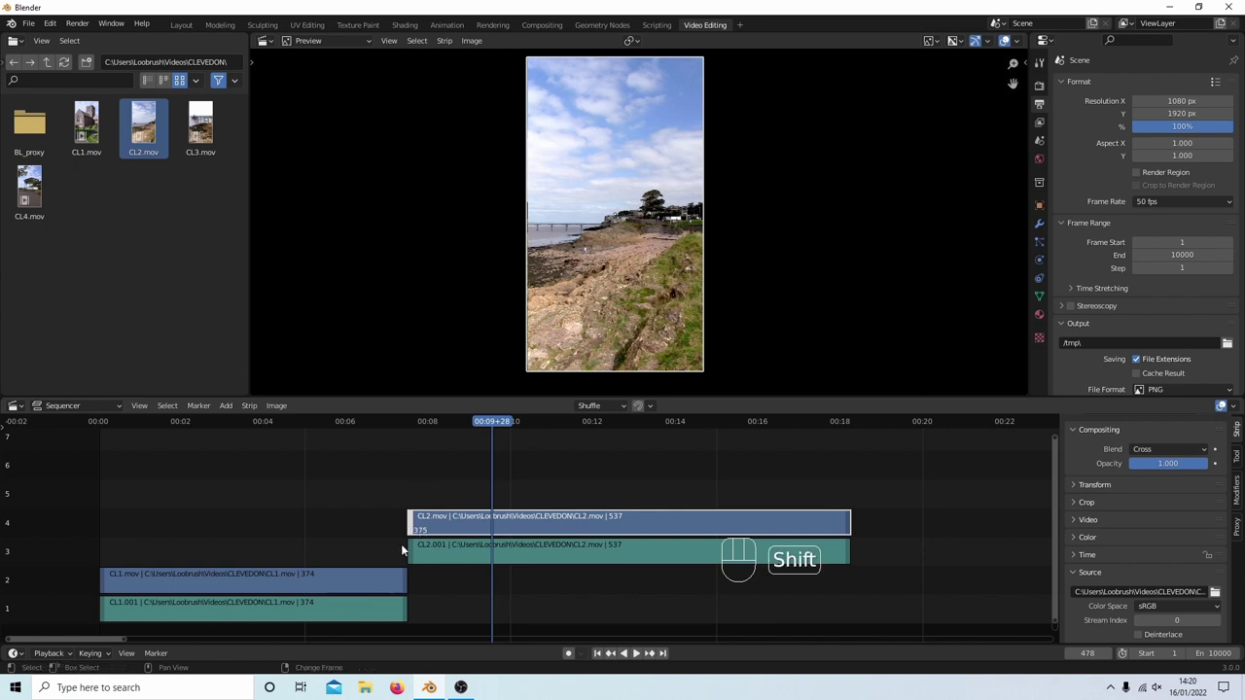
shift+click(412, 556)
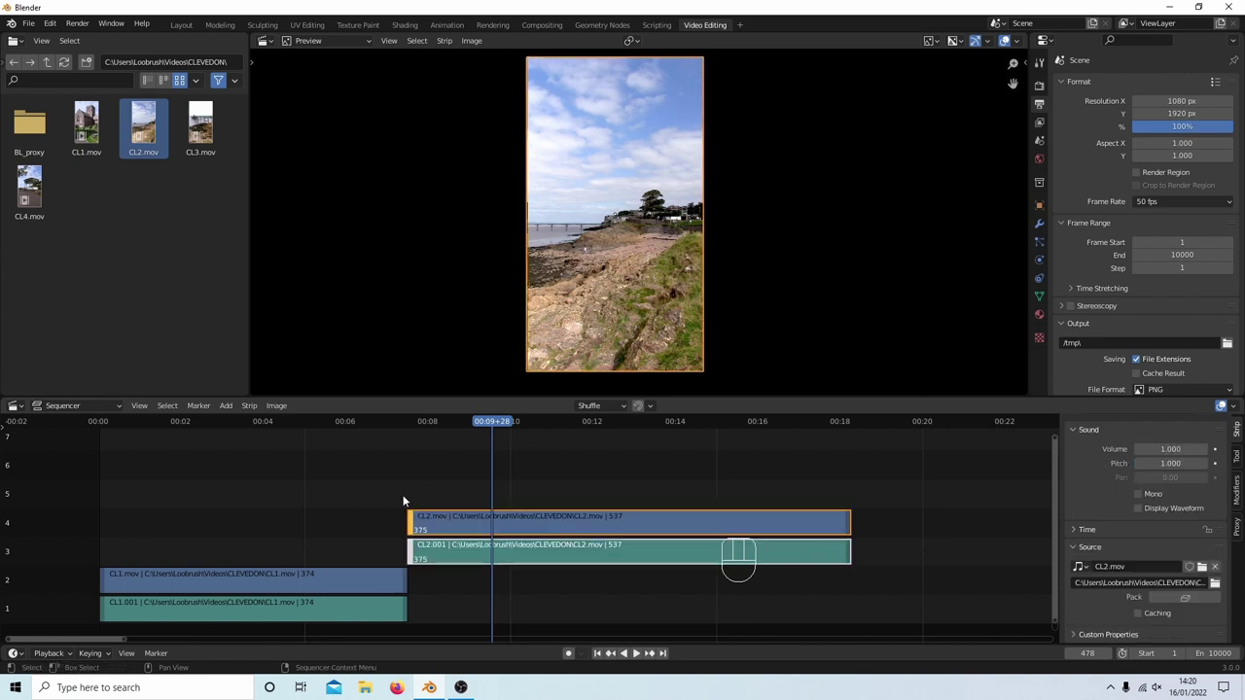
key(shift+s)
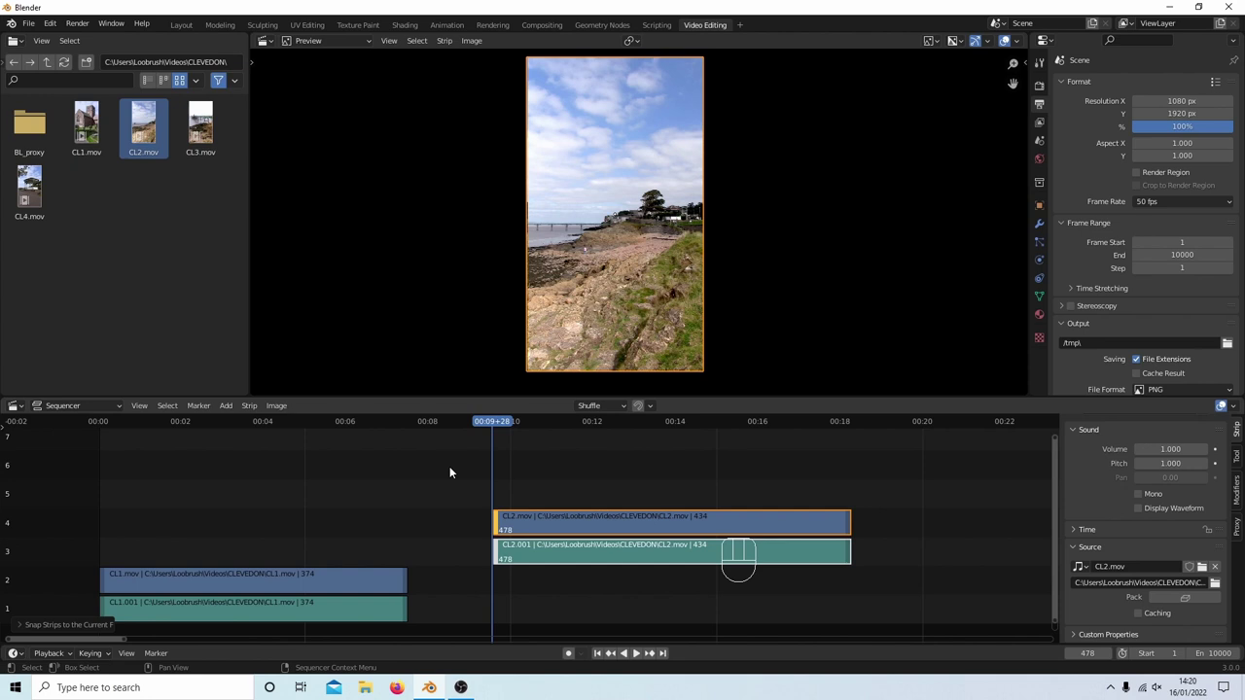
- Jump between the strip edges to the end of CL1 at frame 375 and snap the whole CL2 strips to it
key(Page_Down)
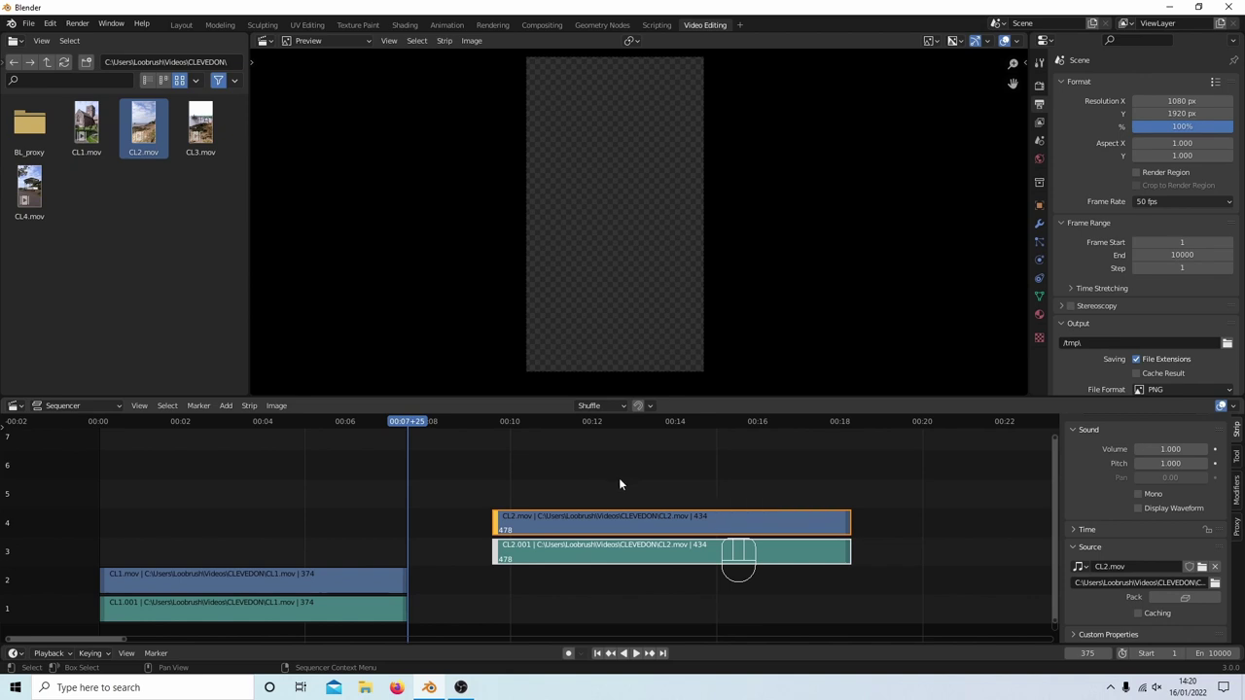
key(Page_Up)
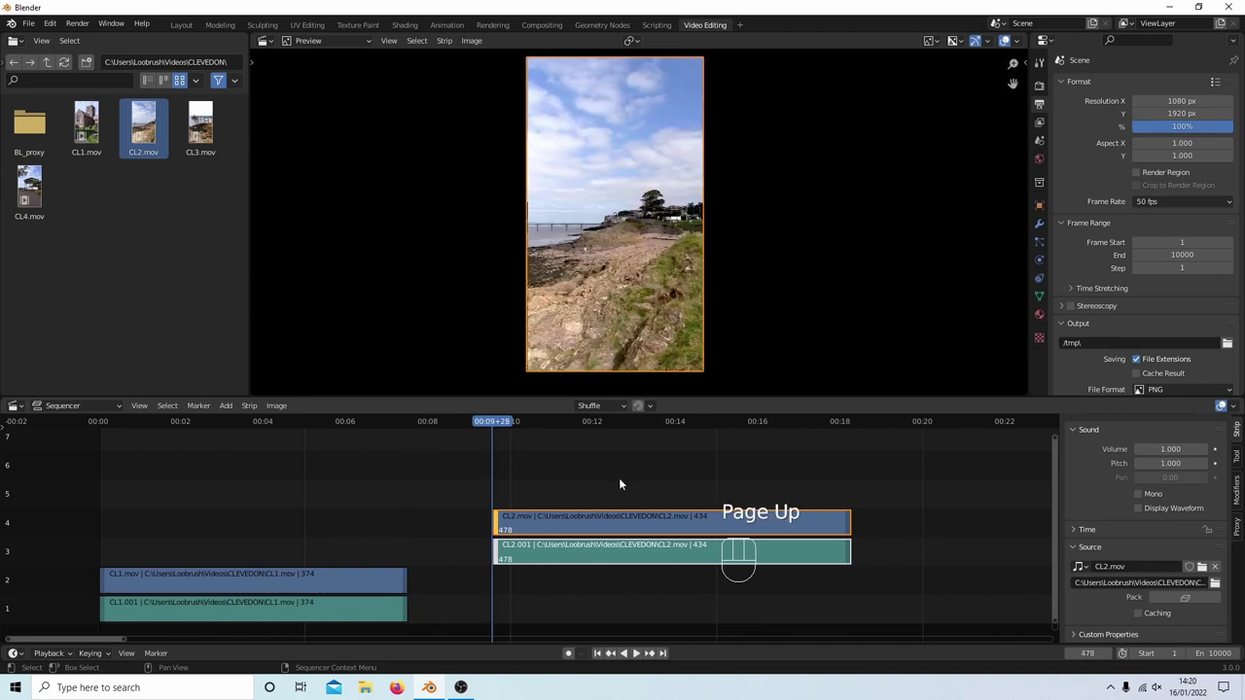
key(Page_Up)
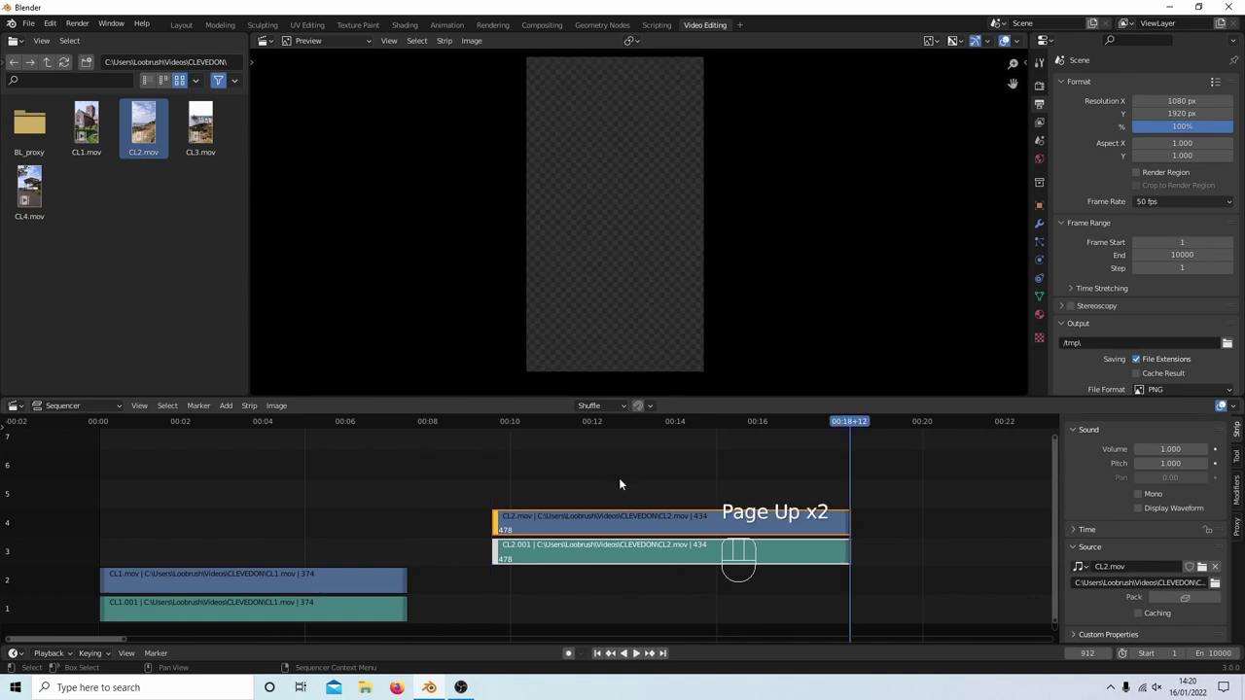
key(Page_Down)
key(Page_Down)
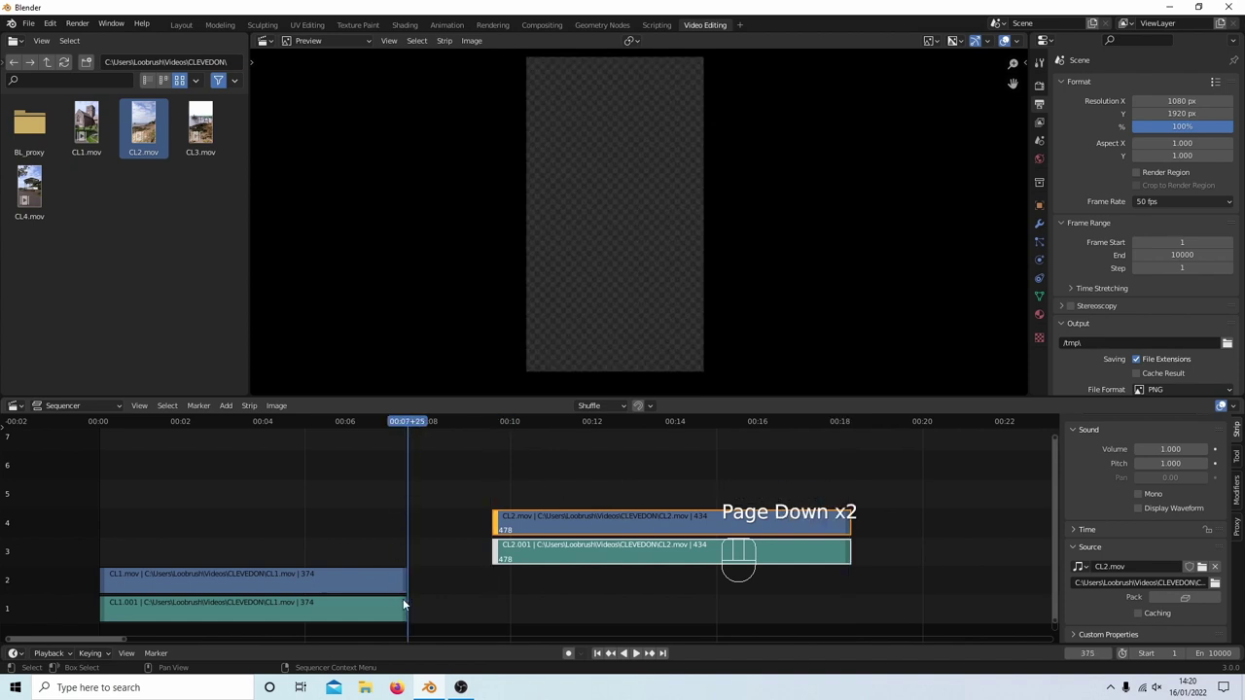
drag(607, 483, 690, 605)
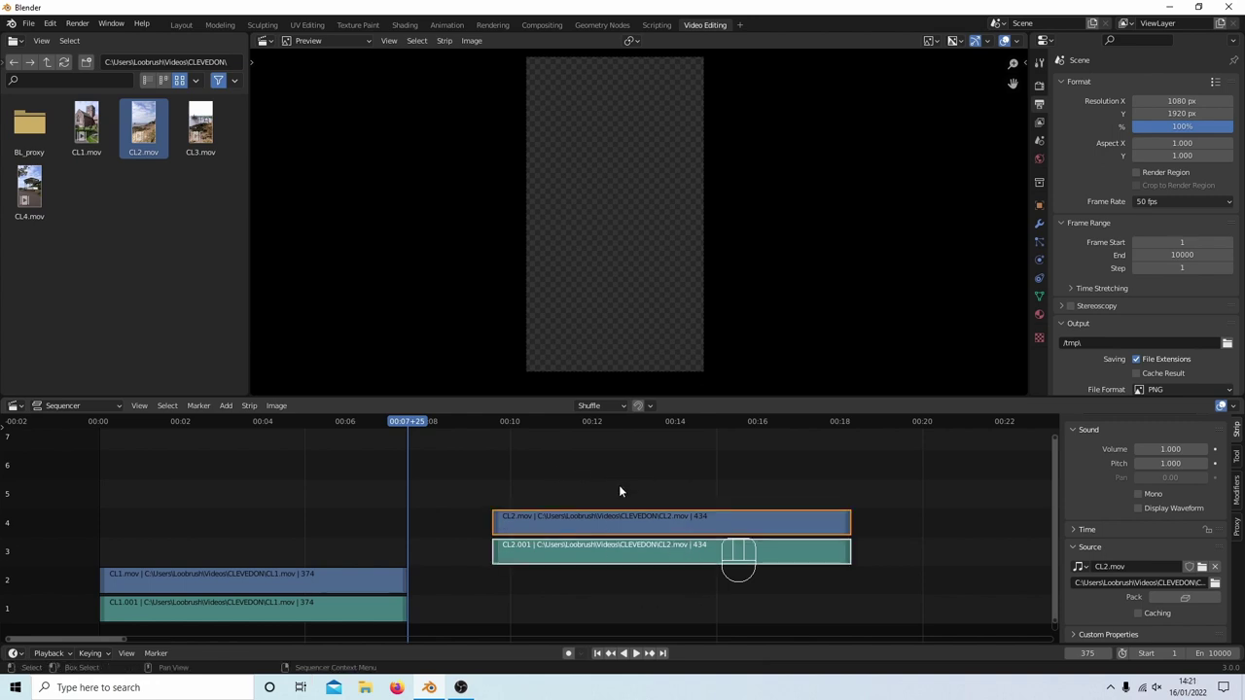
key(shift)
key(shift+s)
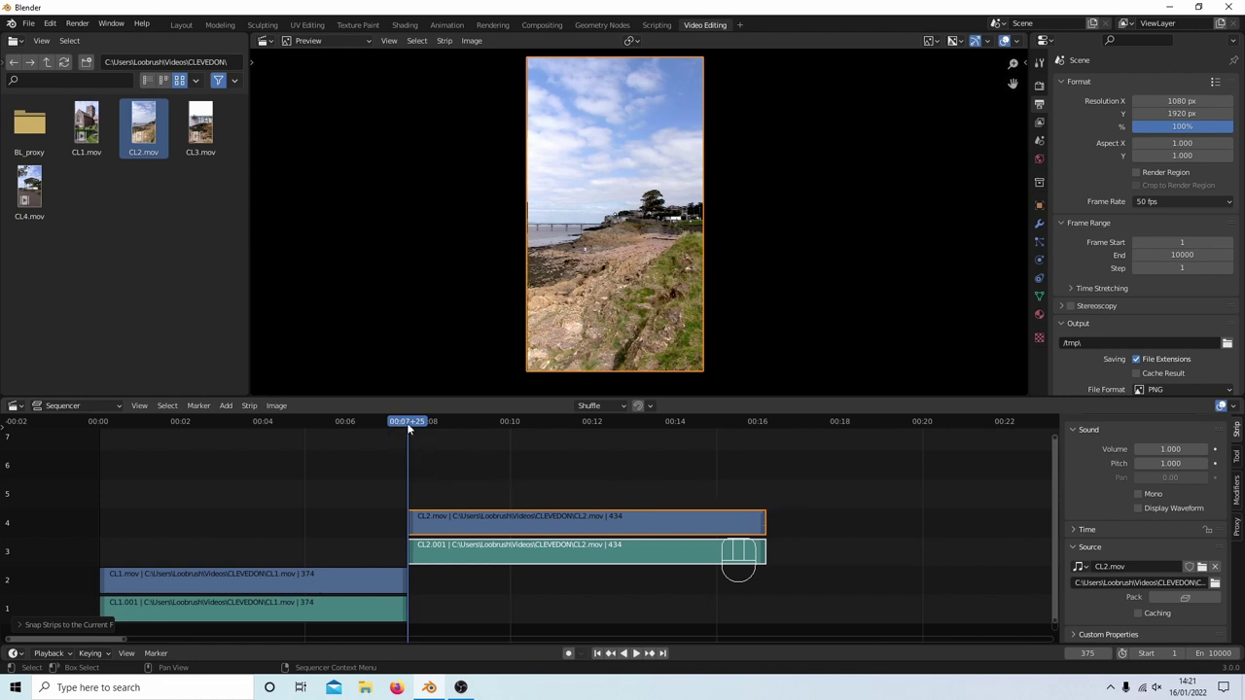
- Scrub CL2 to frame 700 and trim the end handles of its video and audio strips to that frame
drag(409, 428, 678, 438)
click(765, 524)
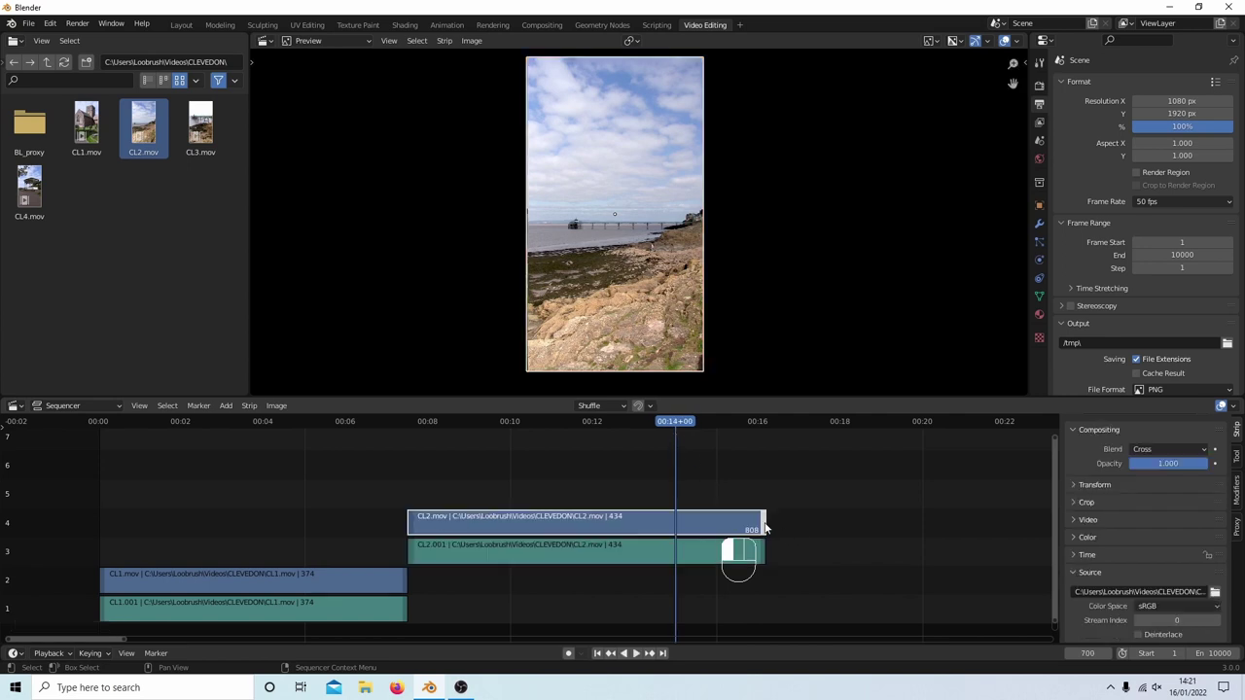
shift+click(764, 554)
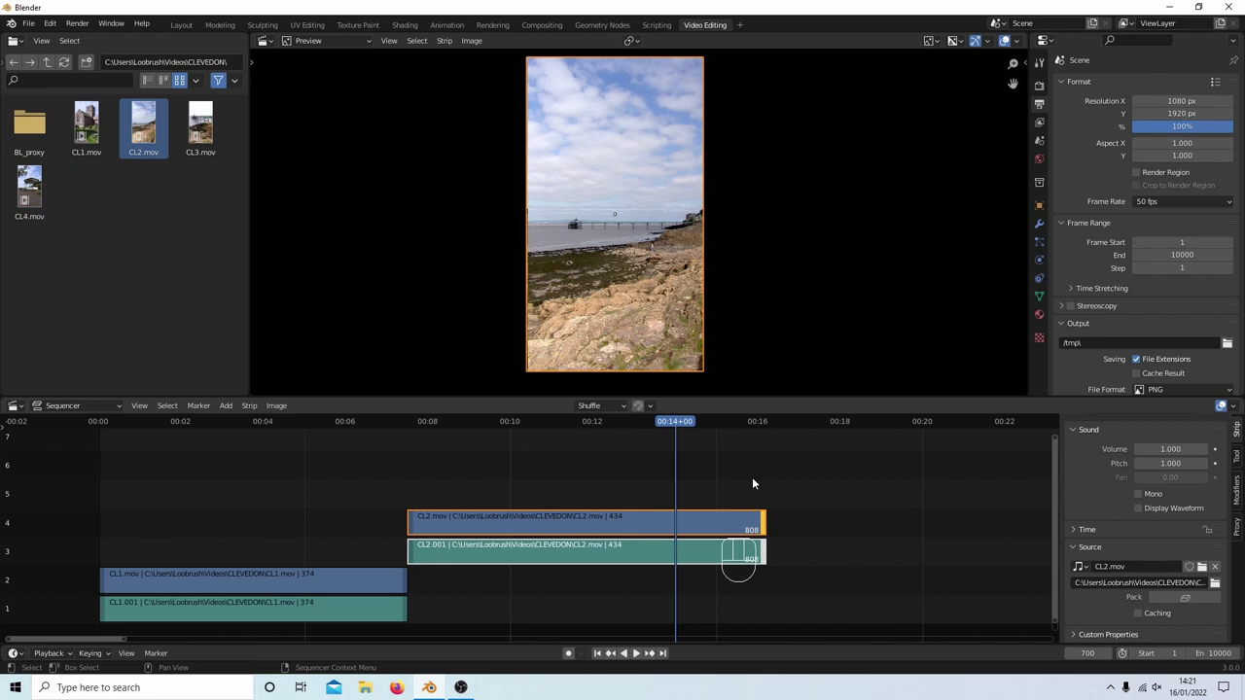
key(shift+s)
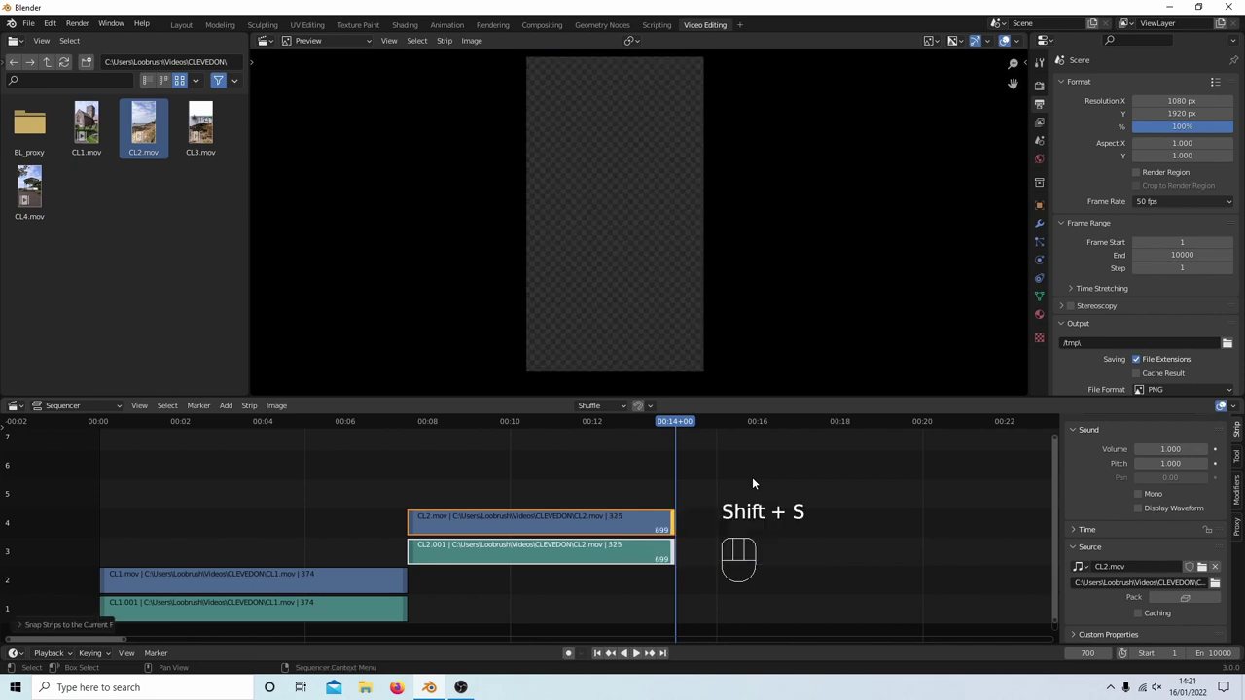
- Preview CL2 at frame 511 and turn on Deinterlace for its video strip
drag(677, 428, 519, 453)
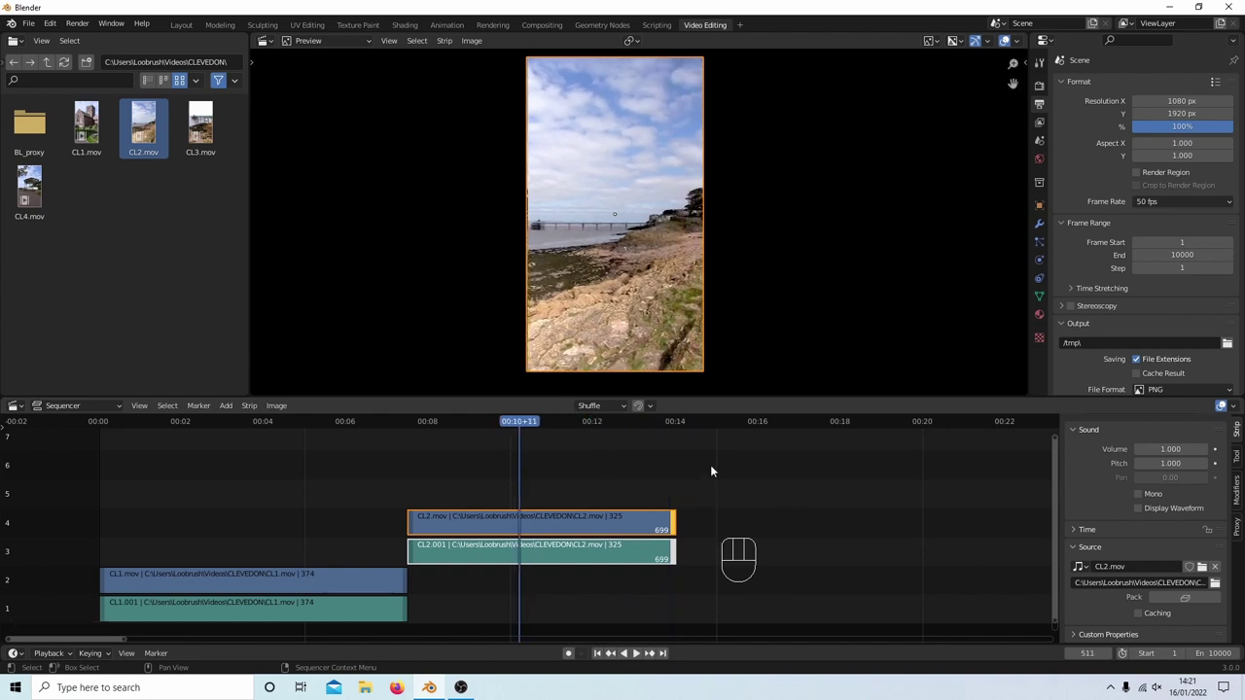
click(711, 465)
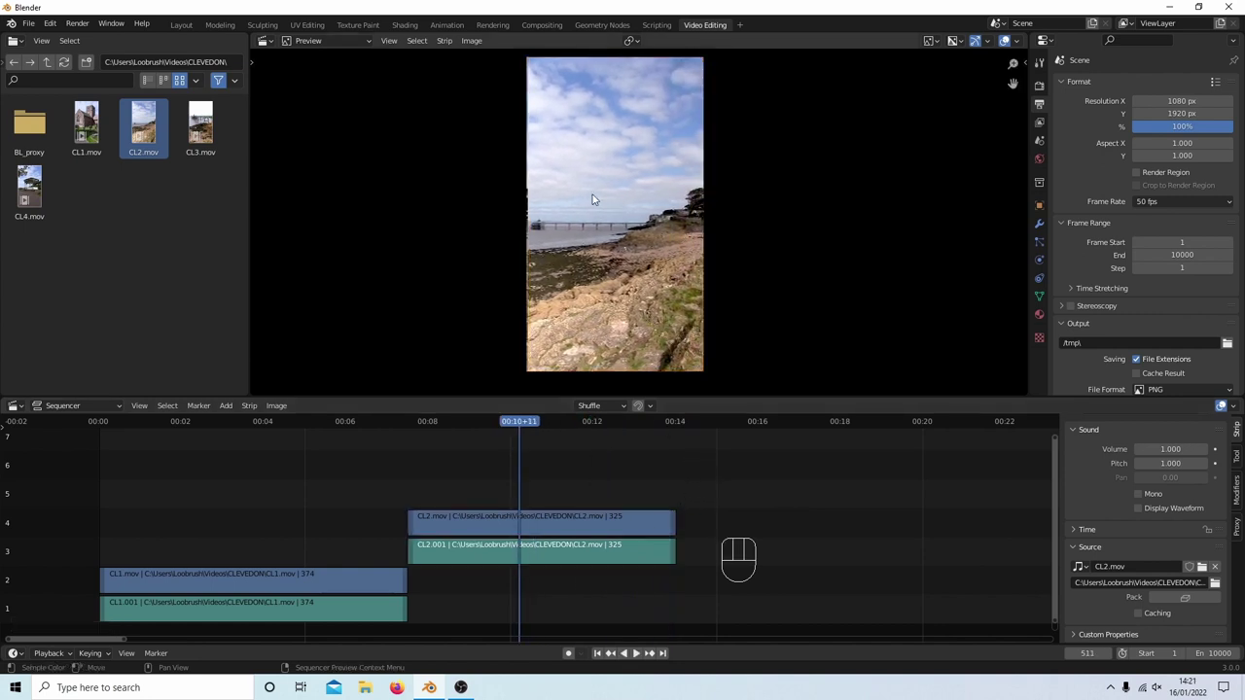
scroll(608, 256, up, 3)
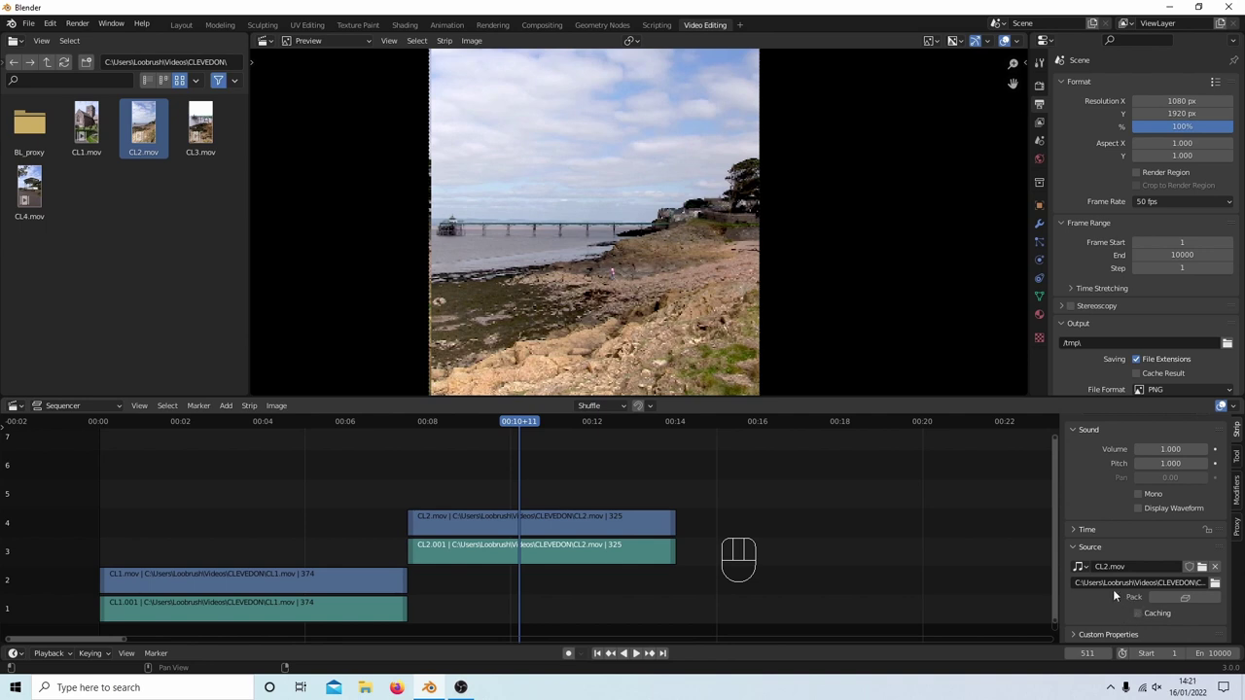
click(575, 525)
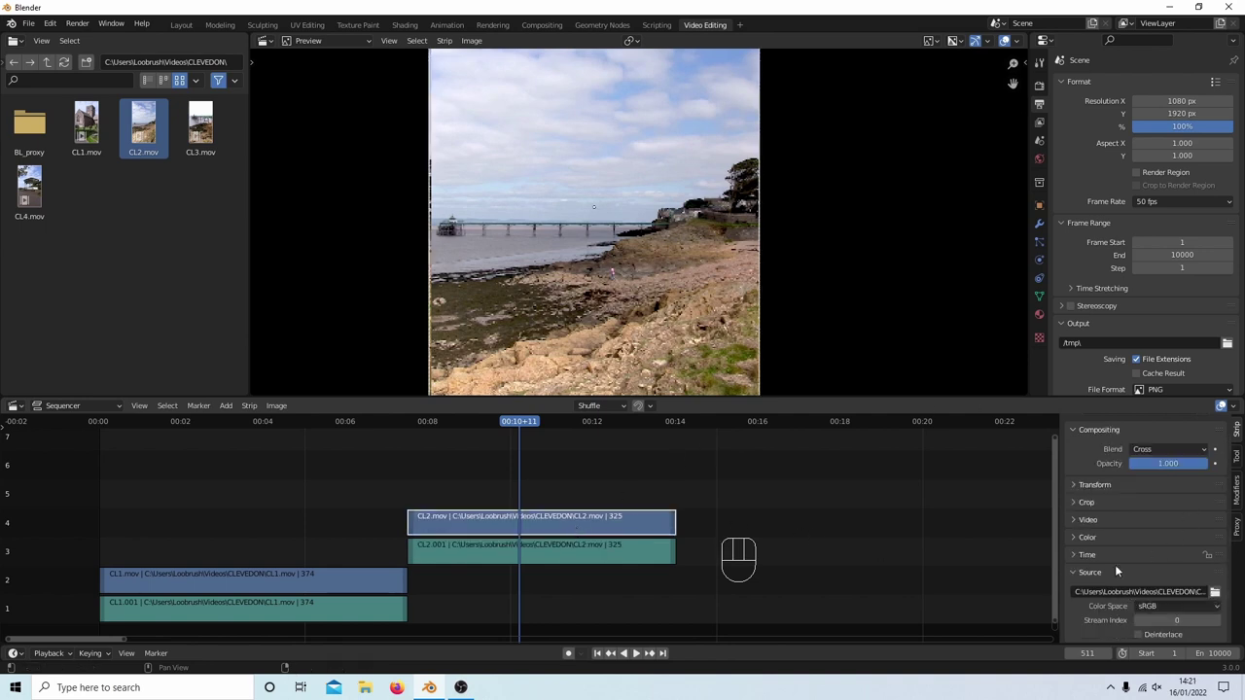
click(1141, 635)
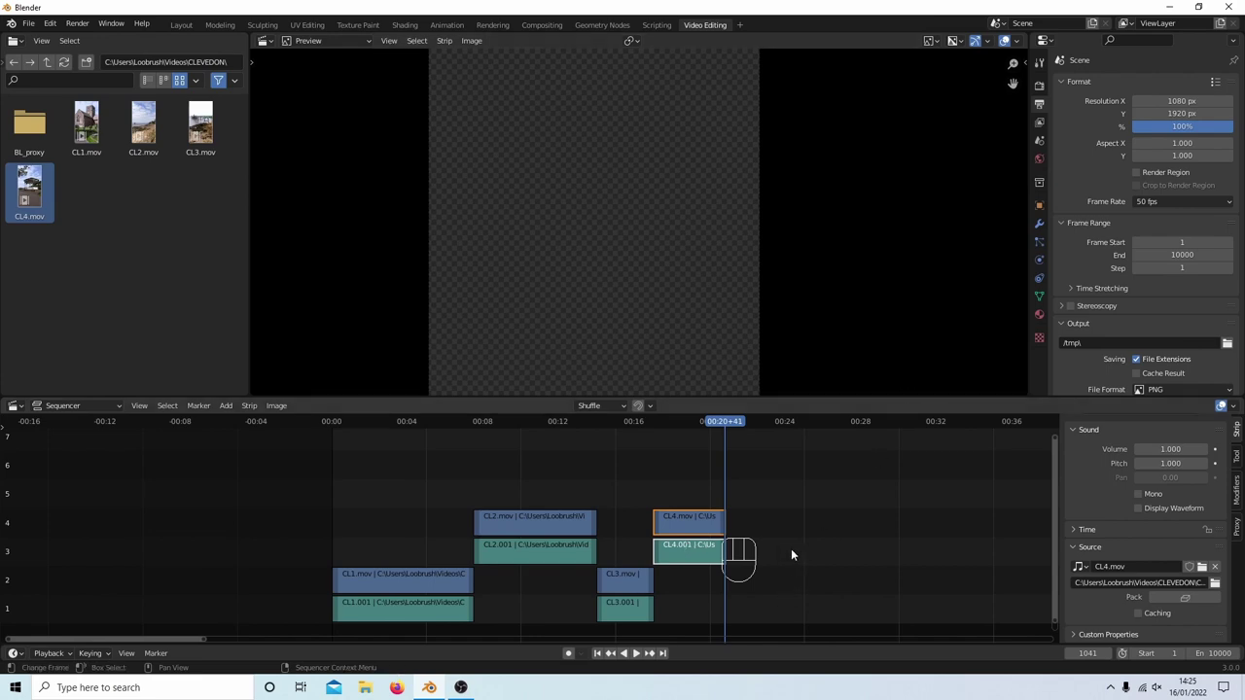
- Jump back to frame 1, play the opening of the joined clips and check the whole portrait picture in the preview
key(Page_Down)
key(Page_Down)
key(Page_Down)
key(Page_Down)
key(Page_Down)
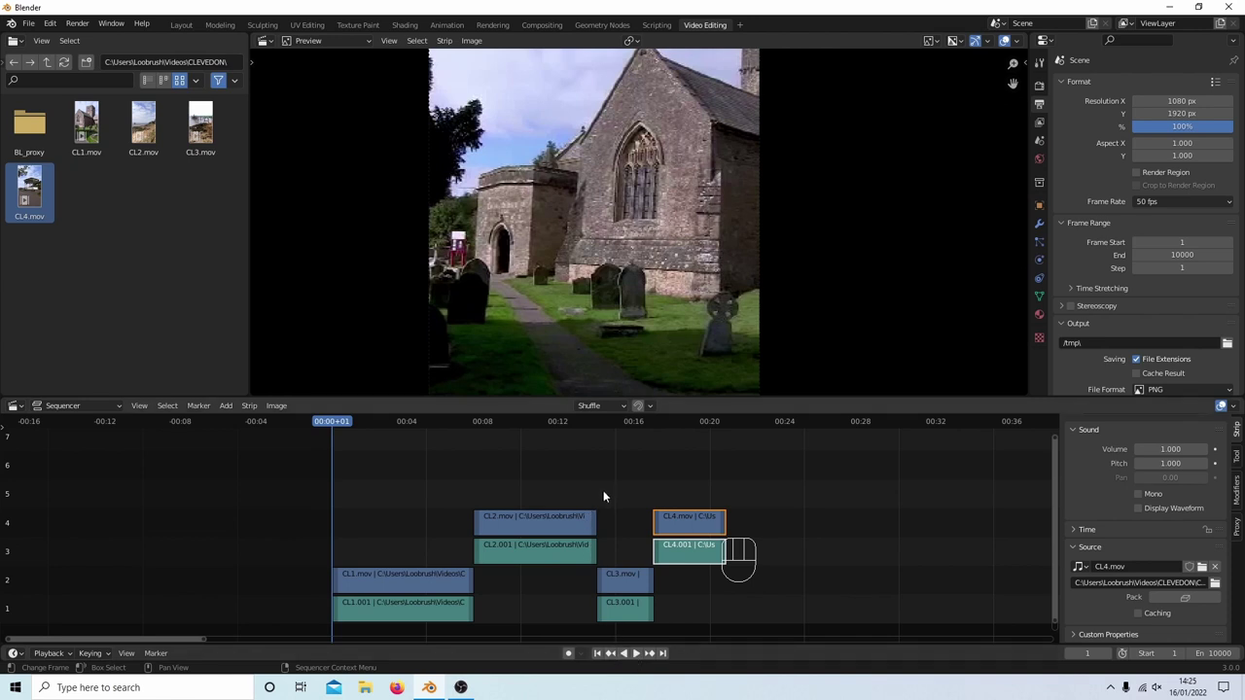
key(space)
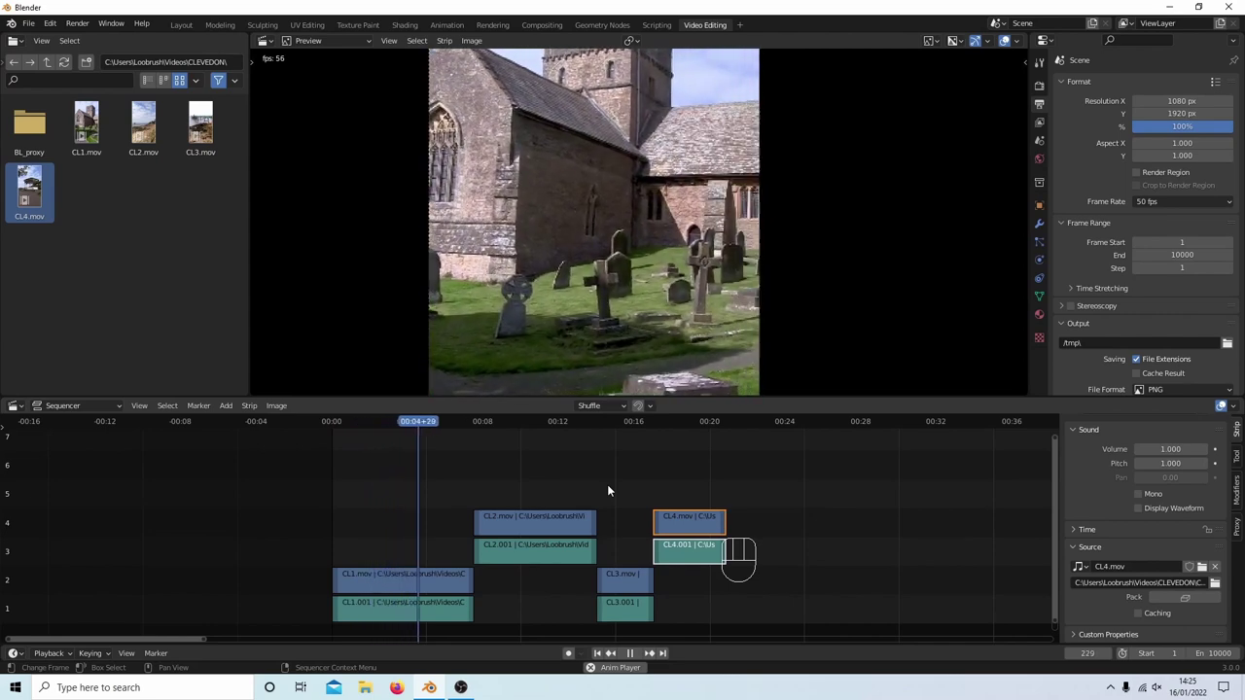
key(space)
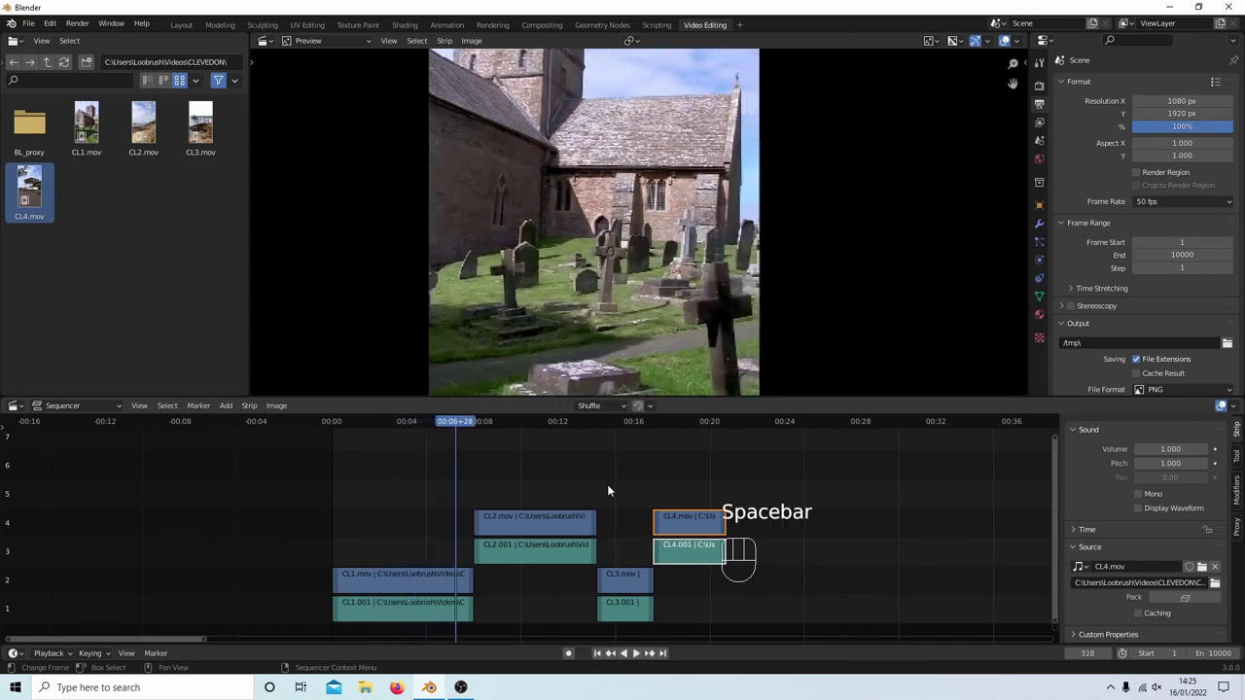
scroll(654, 253, down, 3)
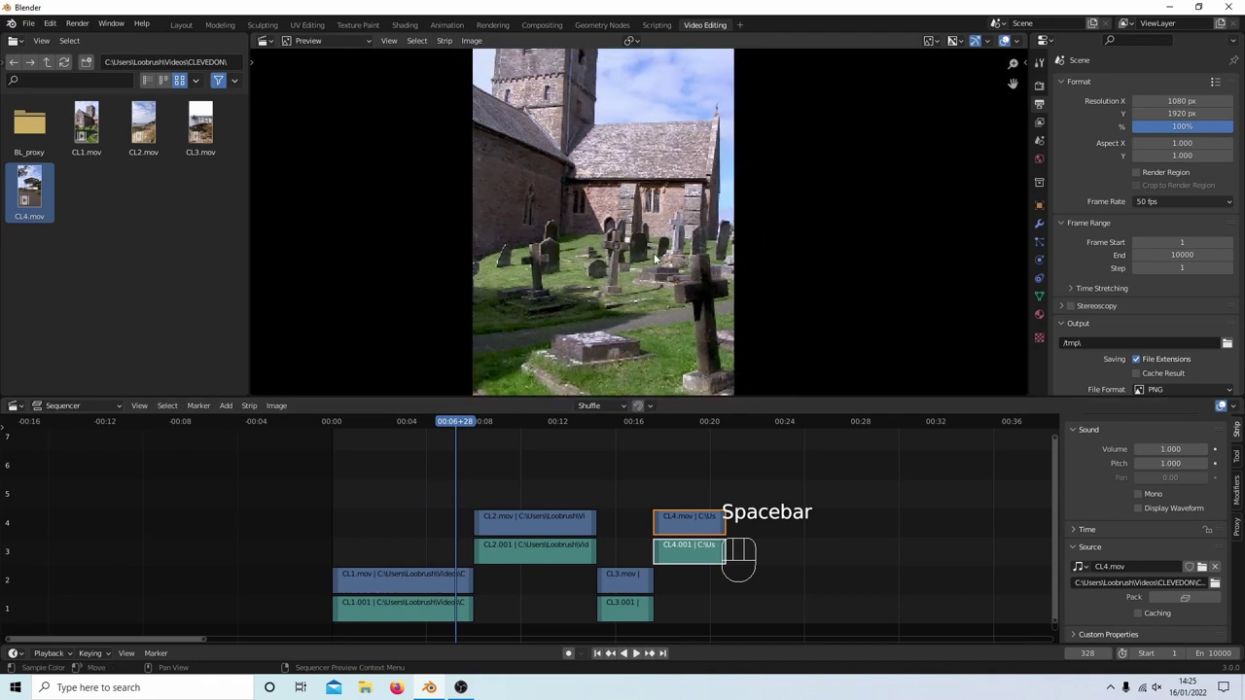
scroll(654, 253, up, 1)
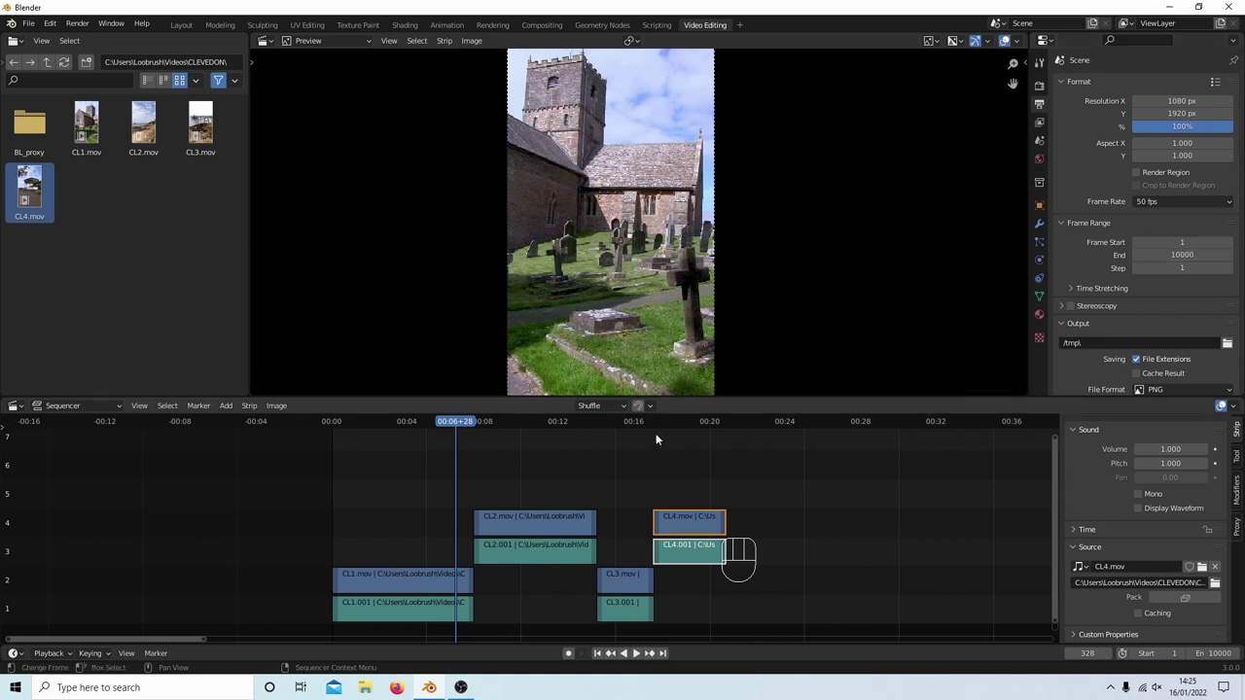
- Place the playhead on CL4's last frame, 1040, and set it as the end frame of the scene
key(Page_Up)
key(Page_Up)
key(Page_Up)
key(Page_Up)
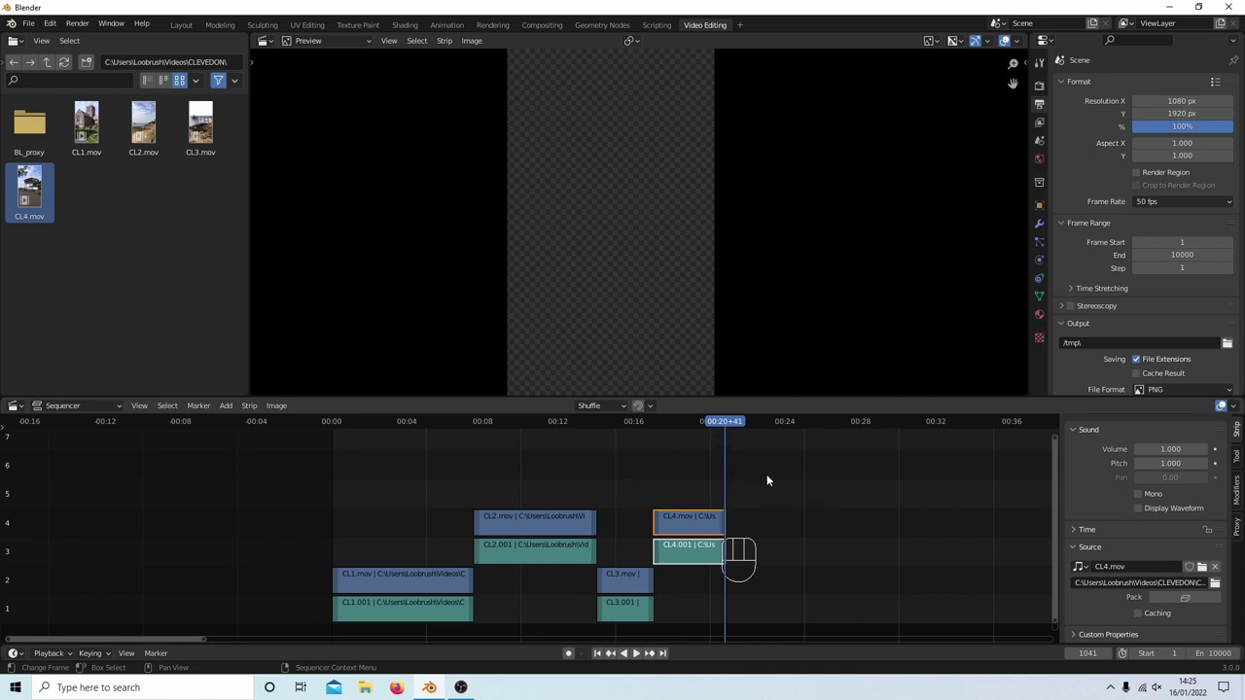
key(Left)
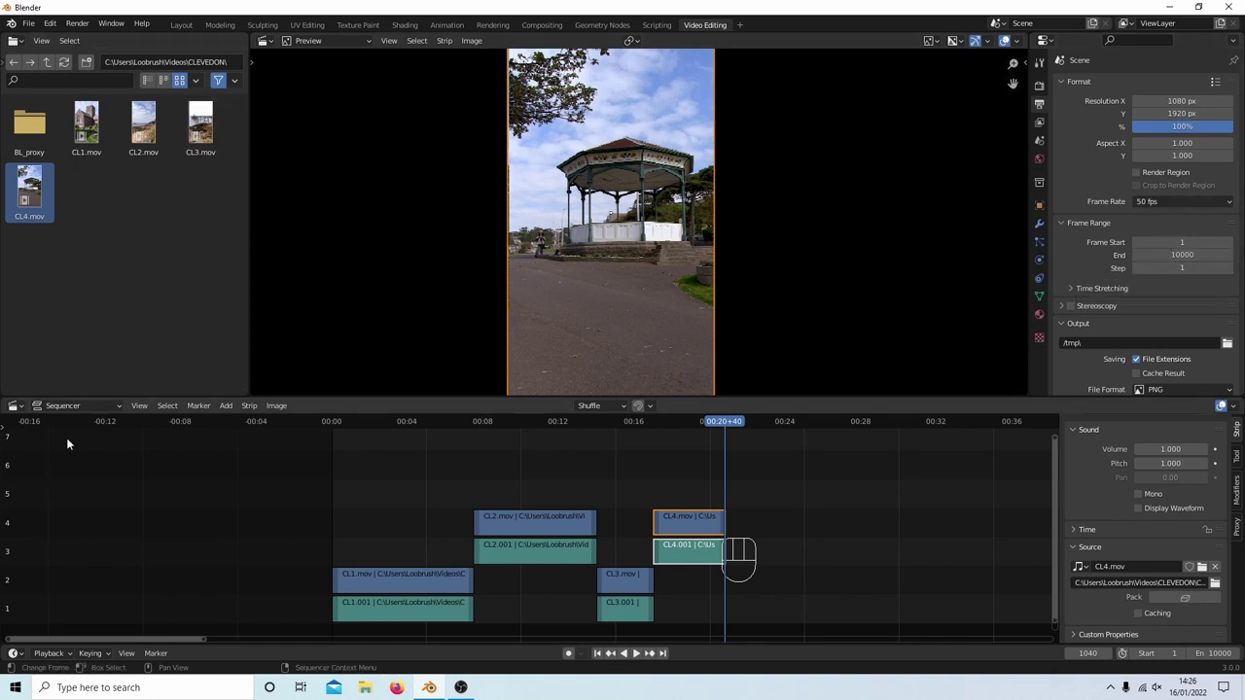
click(121, 407)
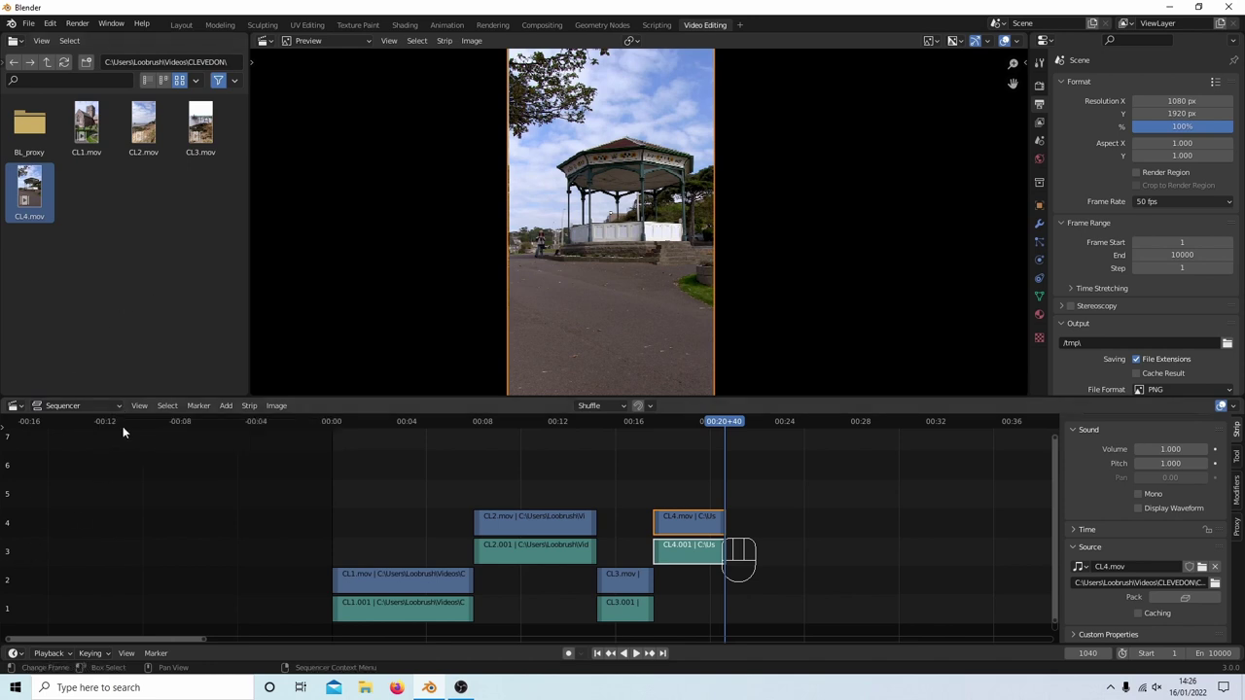
click(69, 657)
click(69, 656)
click(69, 657)
click(70, 655)
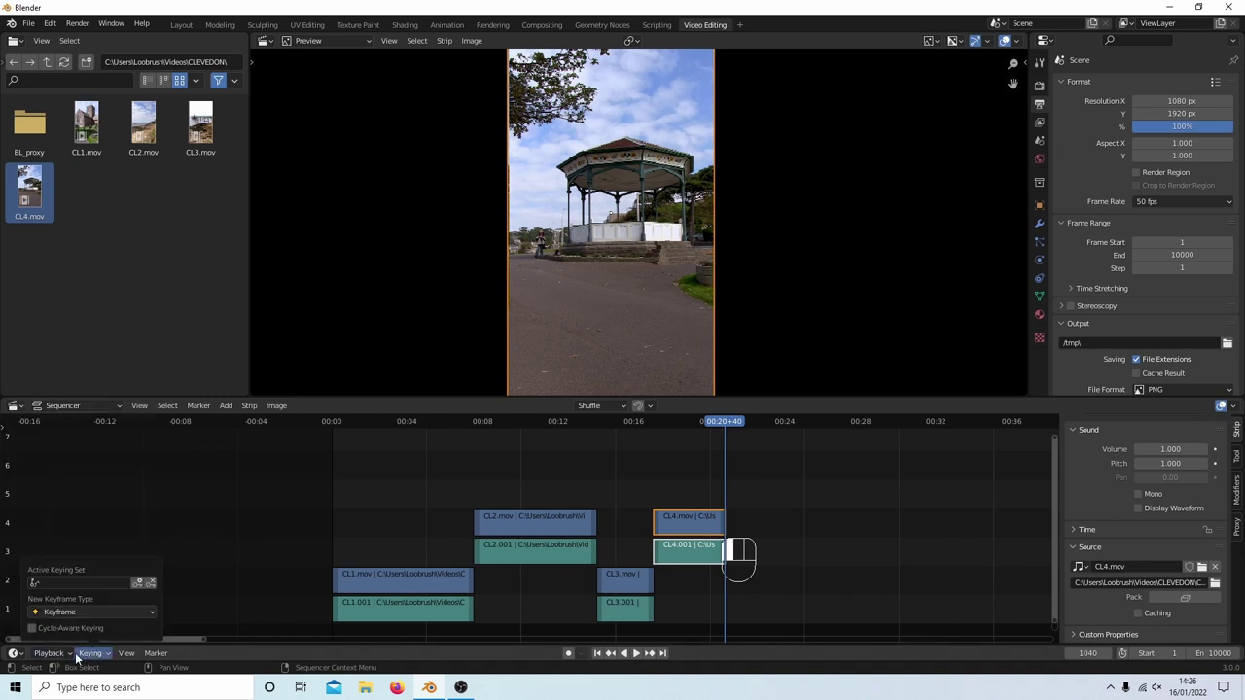
click(67, 655)
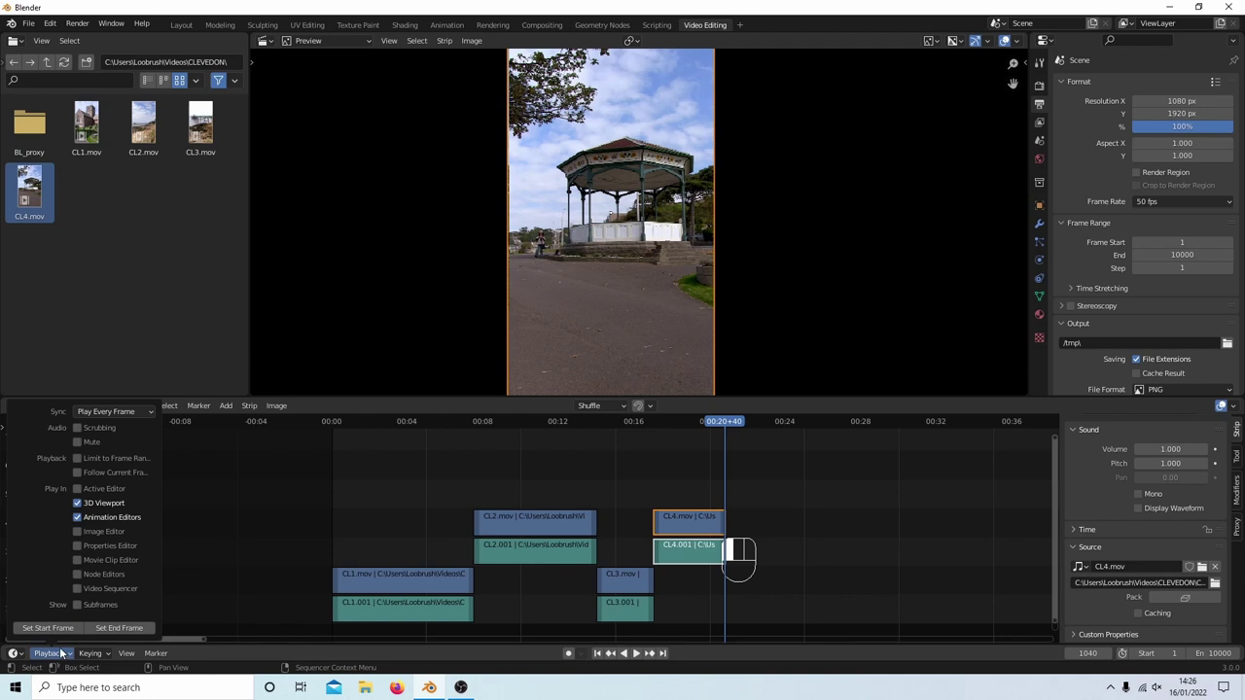
click(125, 628)
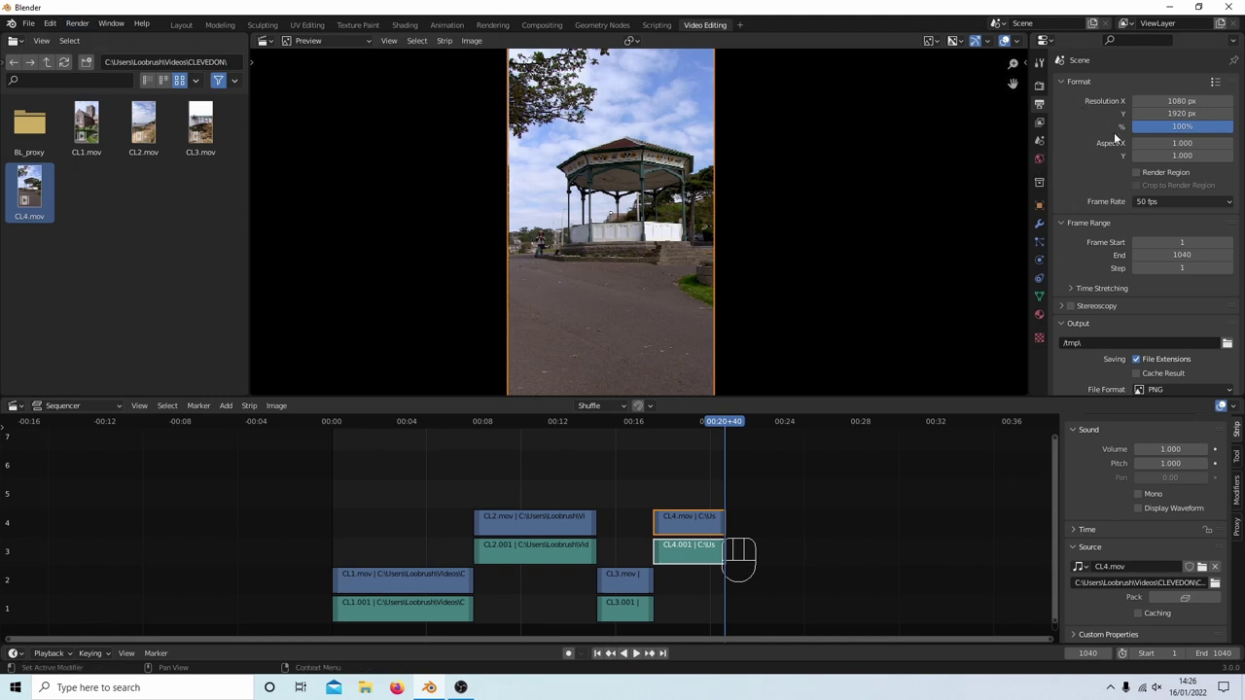
- Set the render output location to the Desktop folder with the file name VERT VIDEO
click(1061, 323)
click(1061, 323)
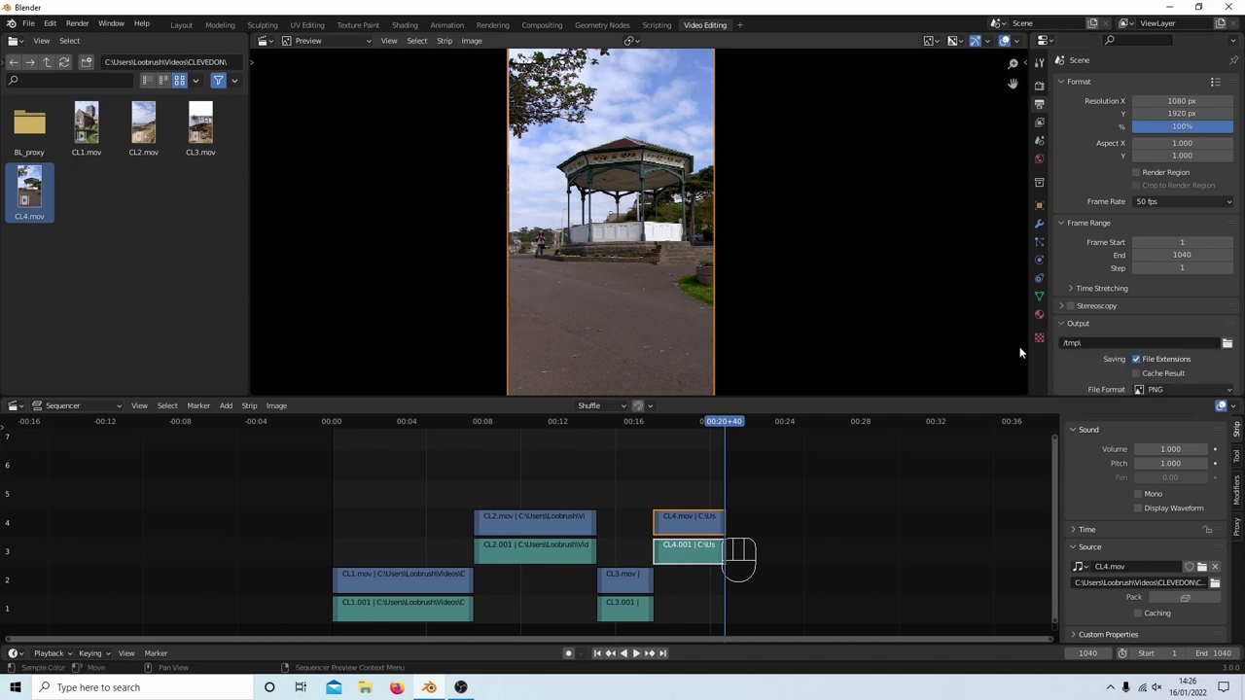
click(1227, 344)
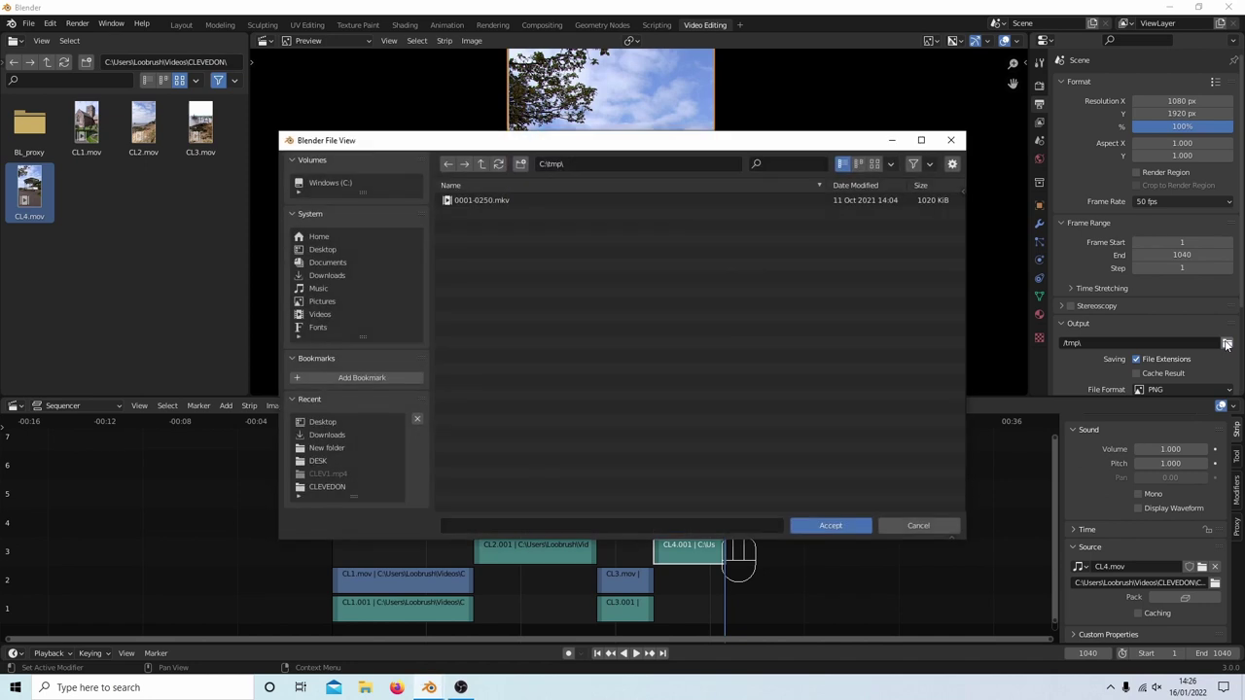
click(322, 250)
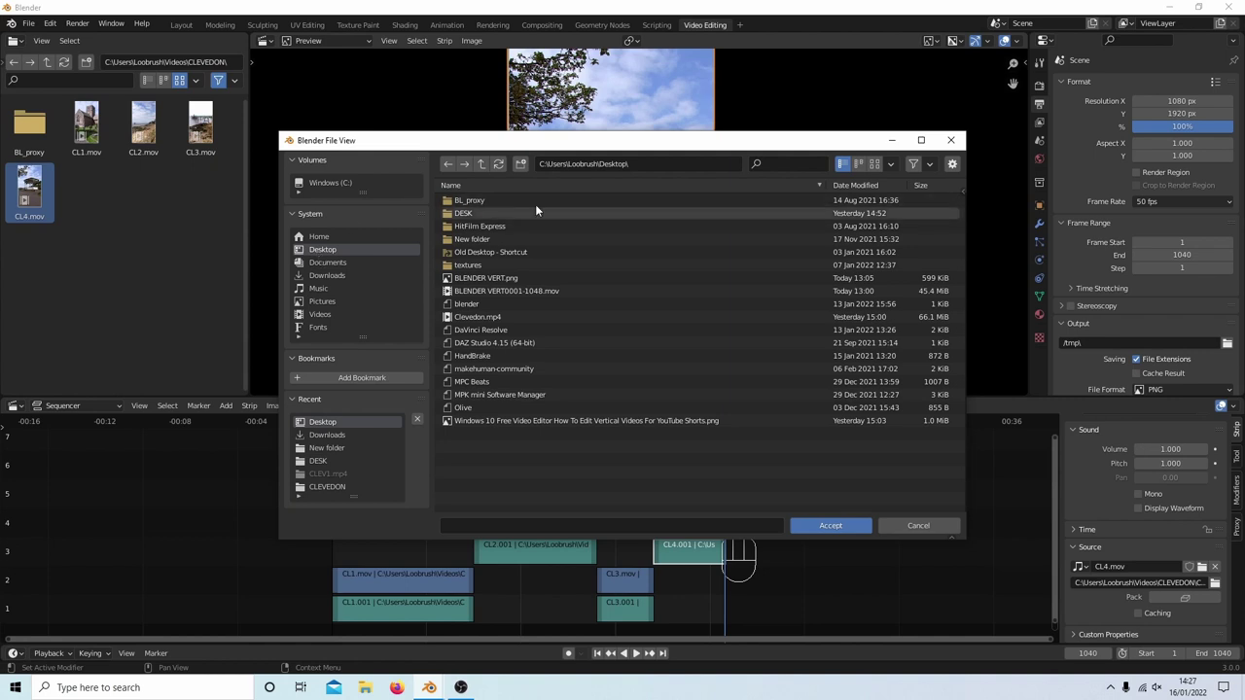
click(496, 527)
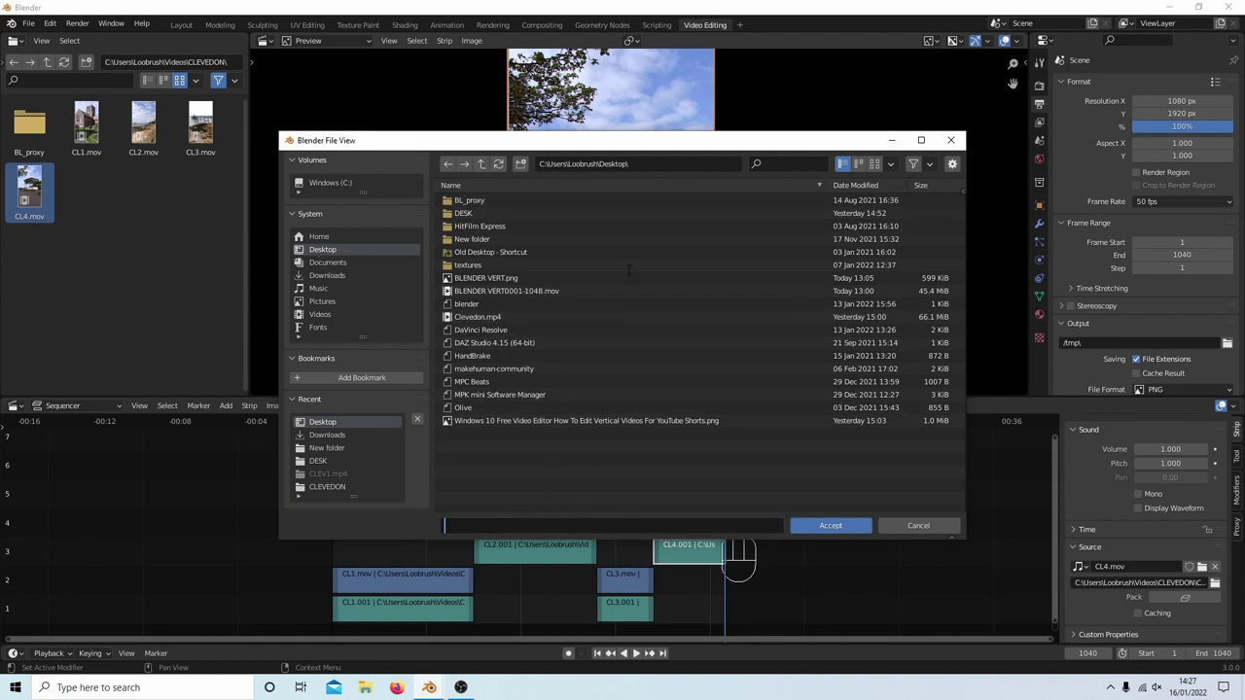
text(VERT VIDEO)
click(828, 529)
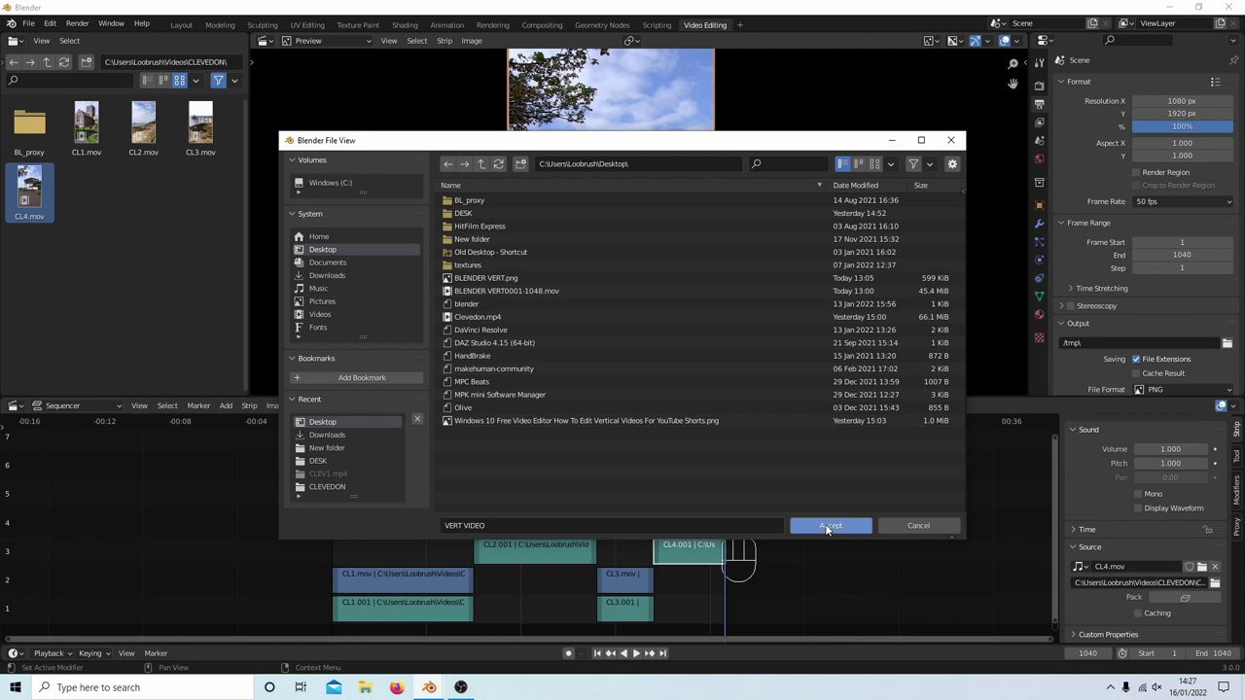
click(828, 528)
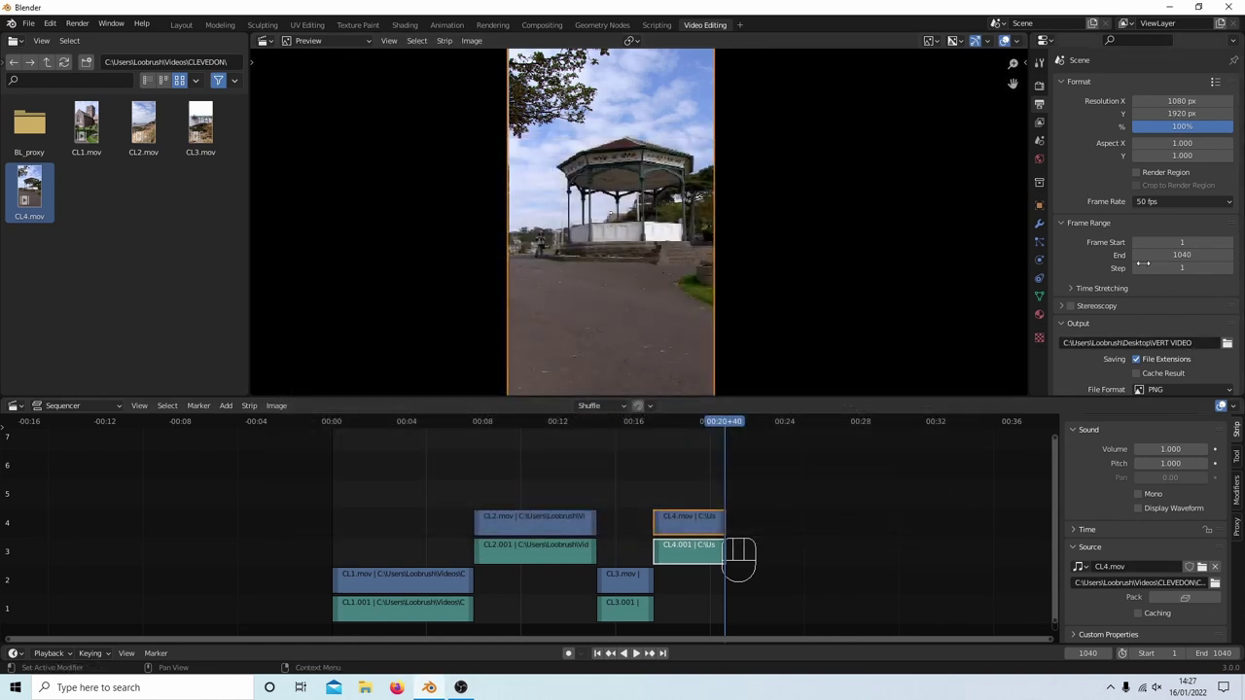
- Change the output file format to FFmpeg Video
scroll(1122, 255, down, 2)
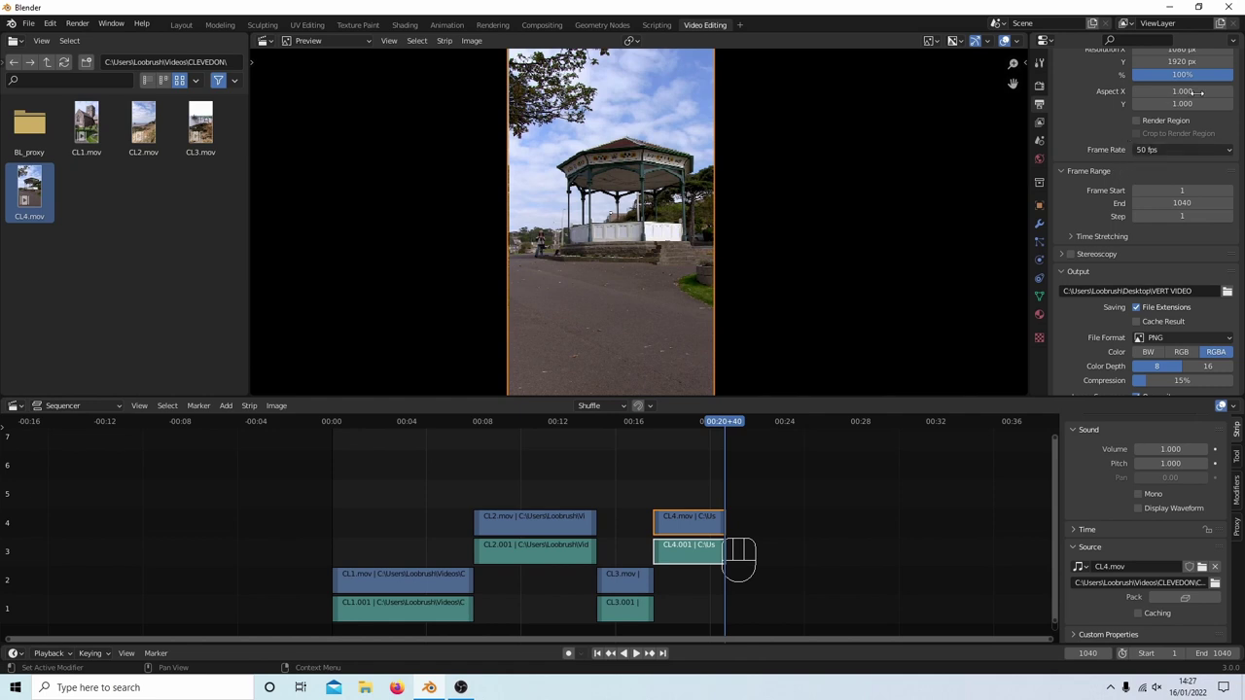
click(1166, 342)
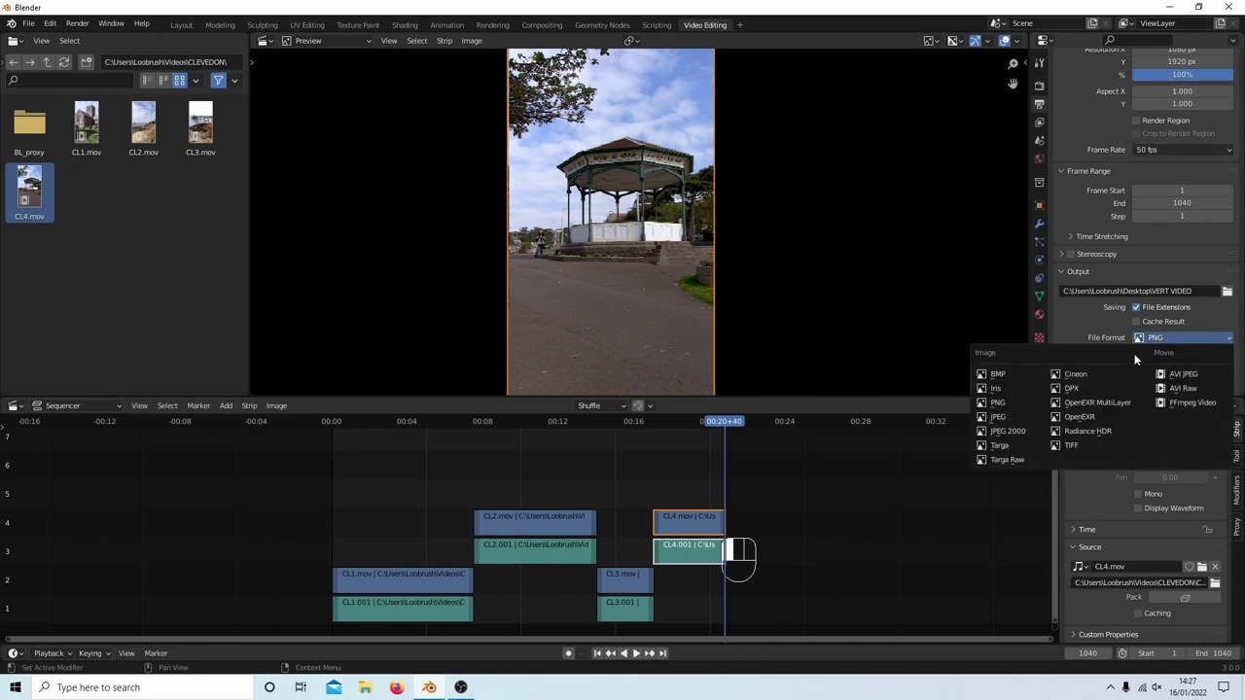
click(1182, 402)
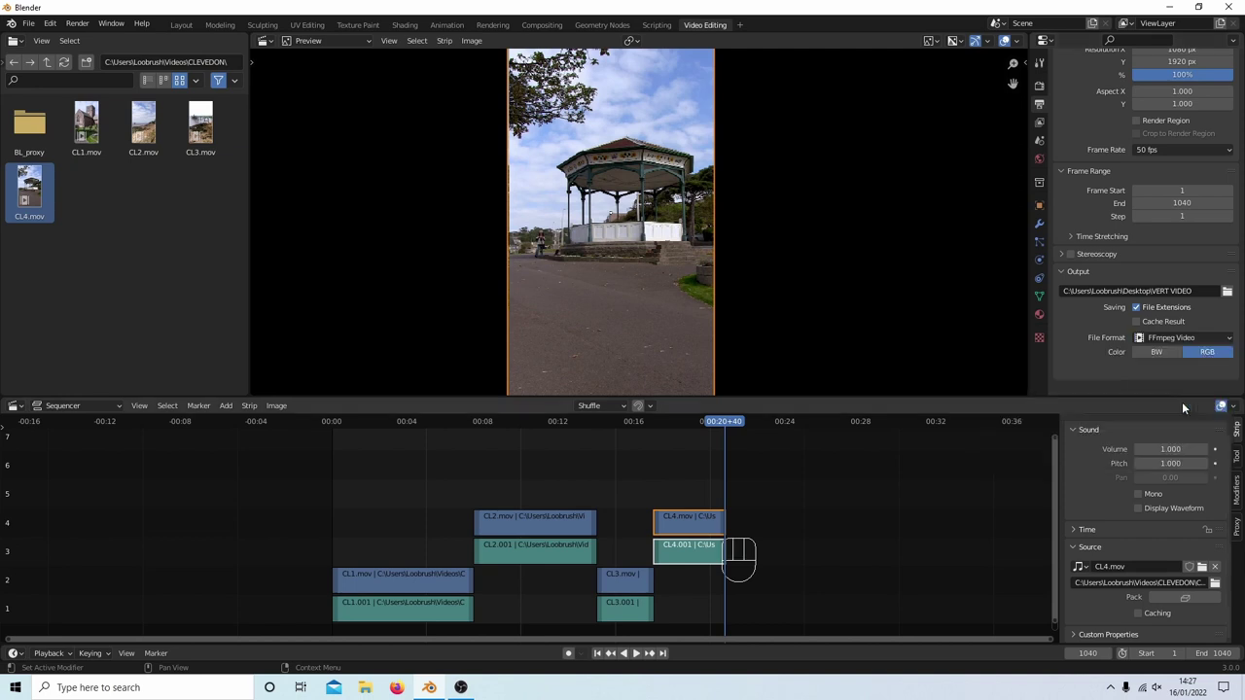
- Set the encoding container to Quicktime and the video output quality to High Quality
scroll(1104, 300, down, 1)
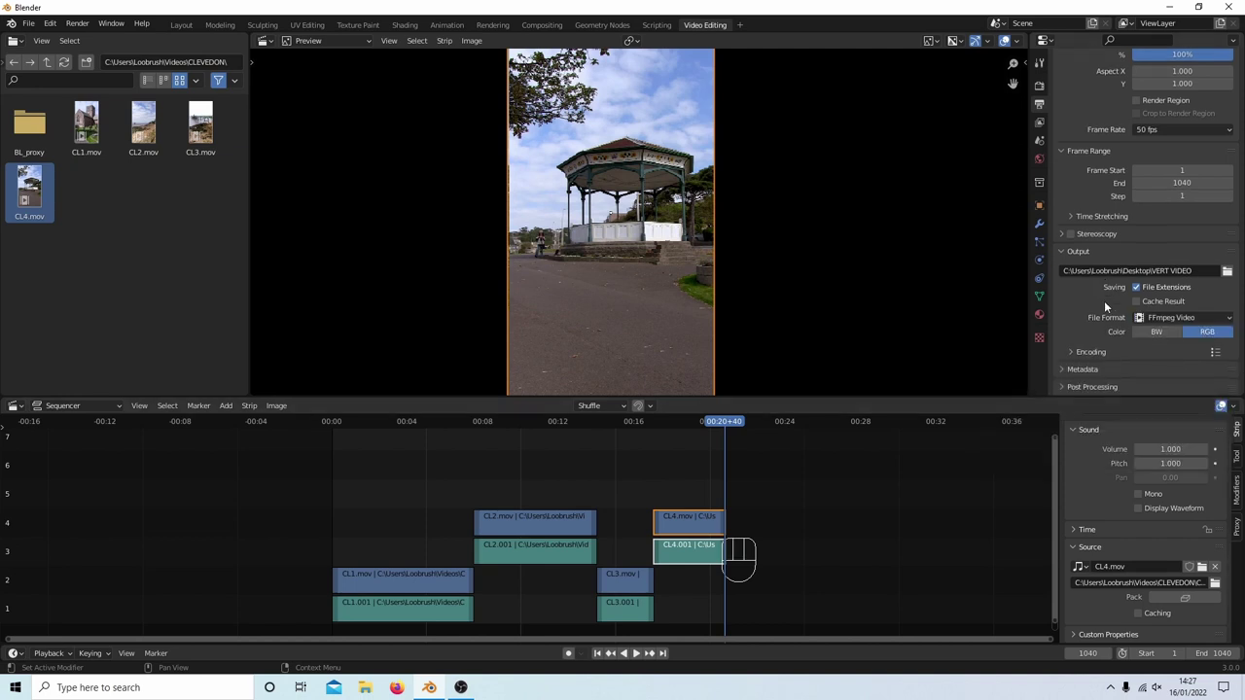
click(1070, 355)
scroll(1075, 331, down, 5)
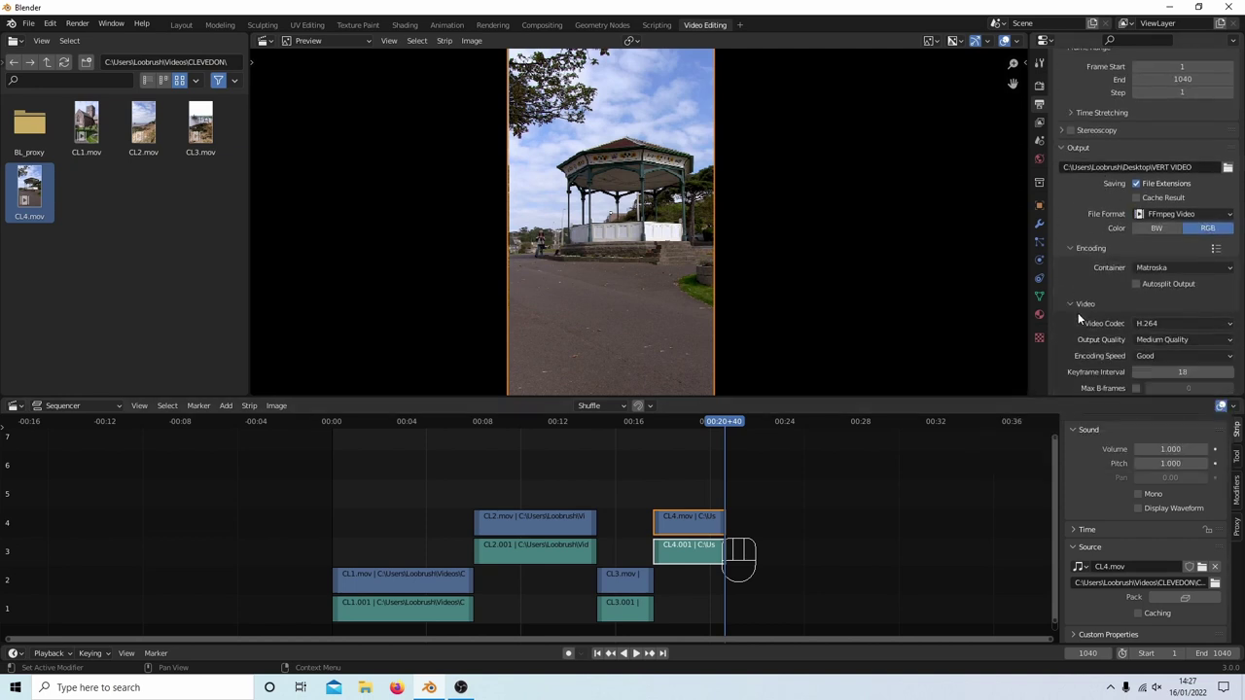
click(1171, 268)
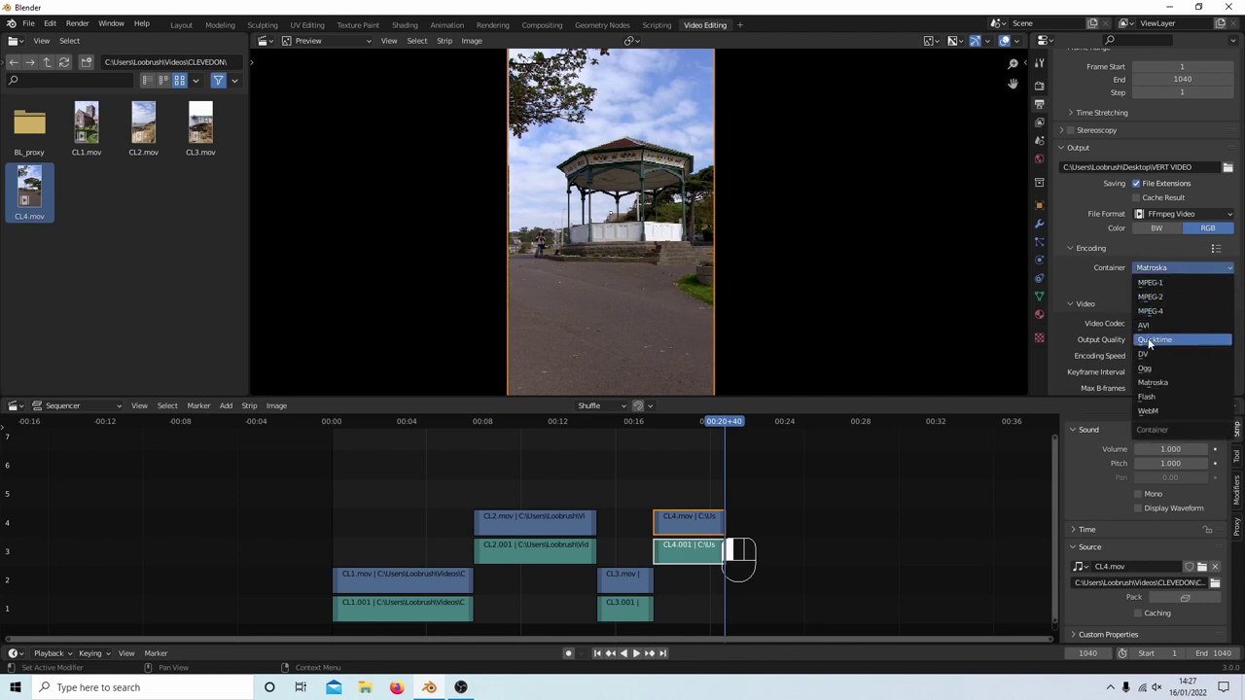
click(1161, 341)
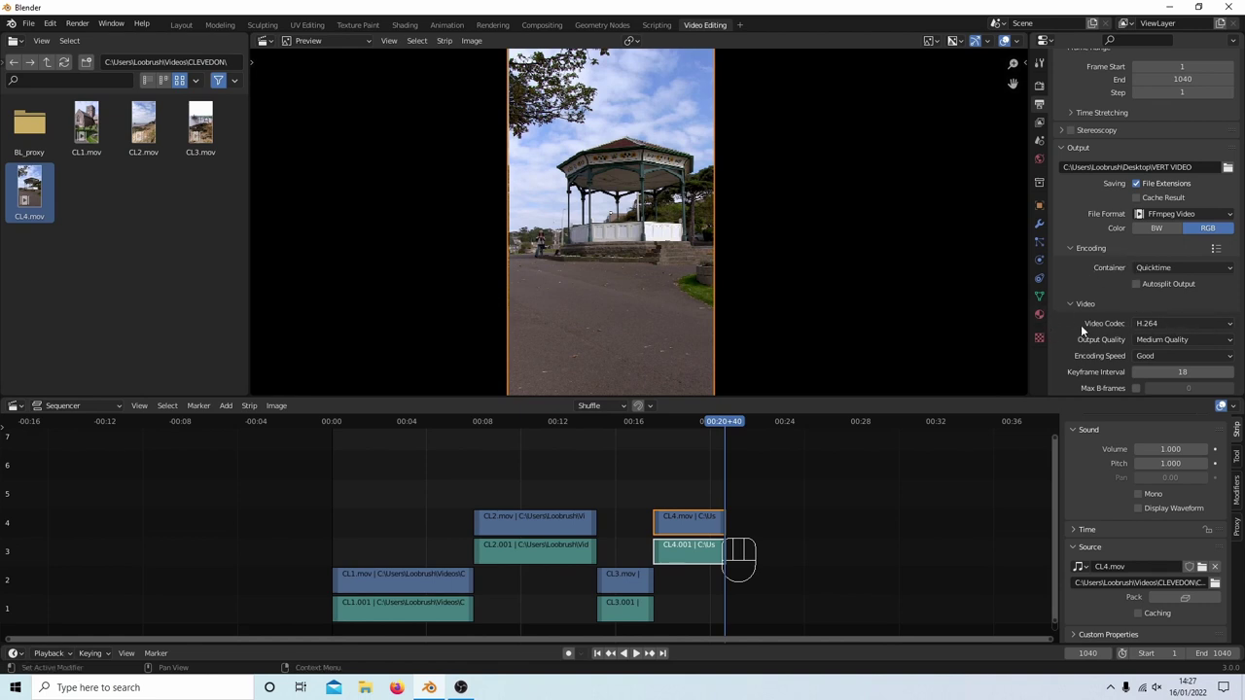
click(1175, 338)
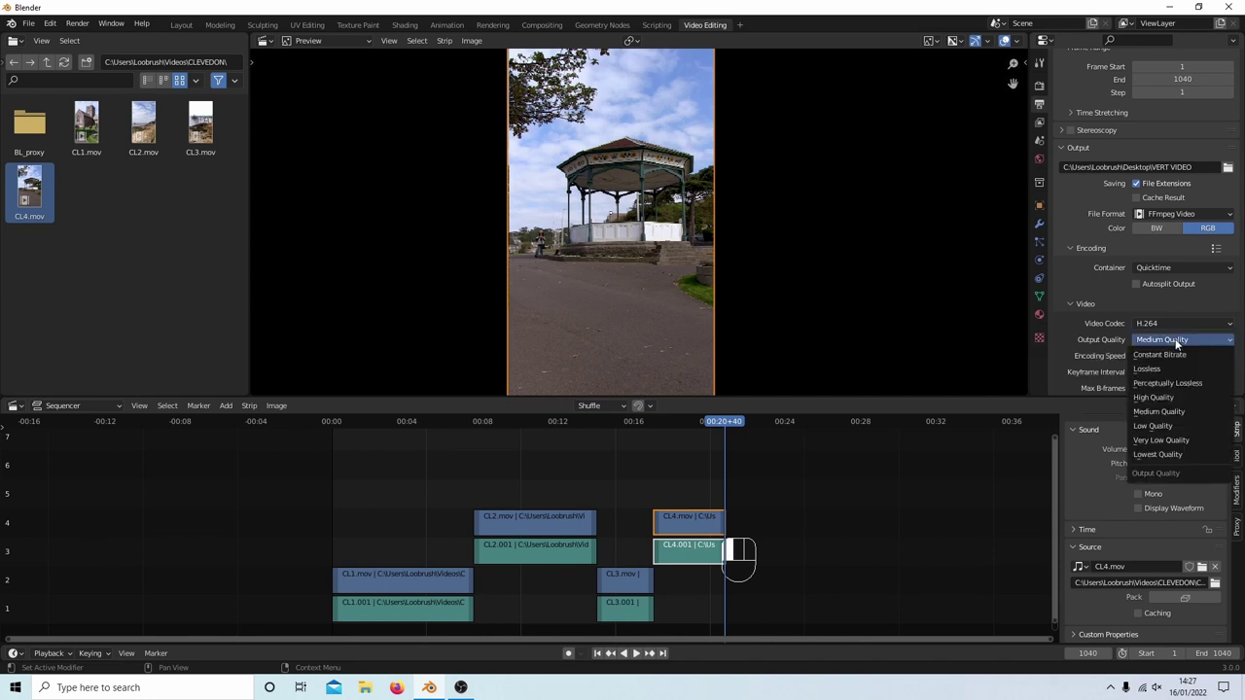
click(1160, 398)
- Set the audio codec of the rendered video to AAC in the encoding settings
scroll(1095, 279, down, 3)
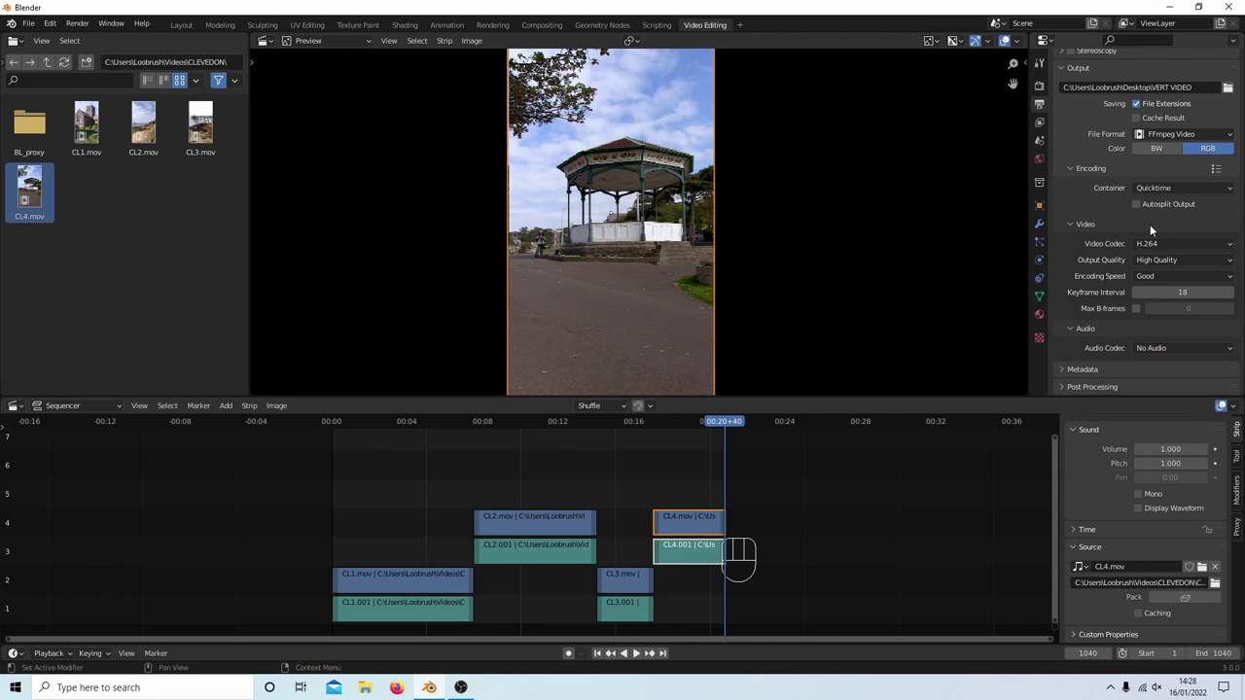
click(1072, 328)
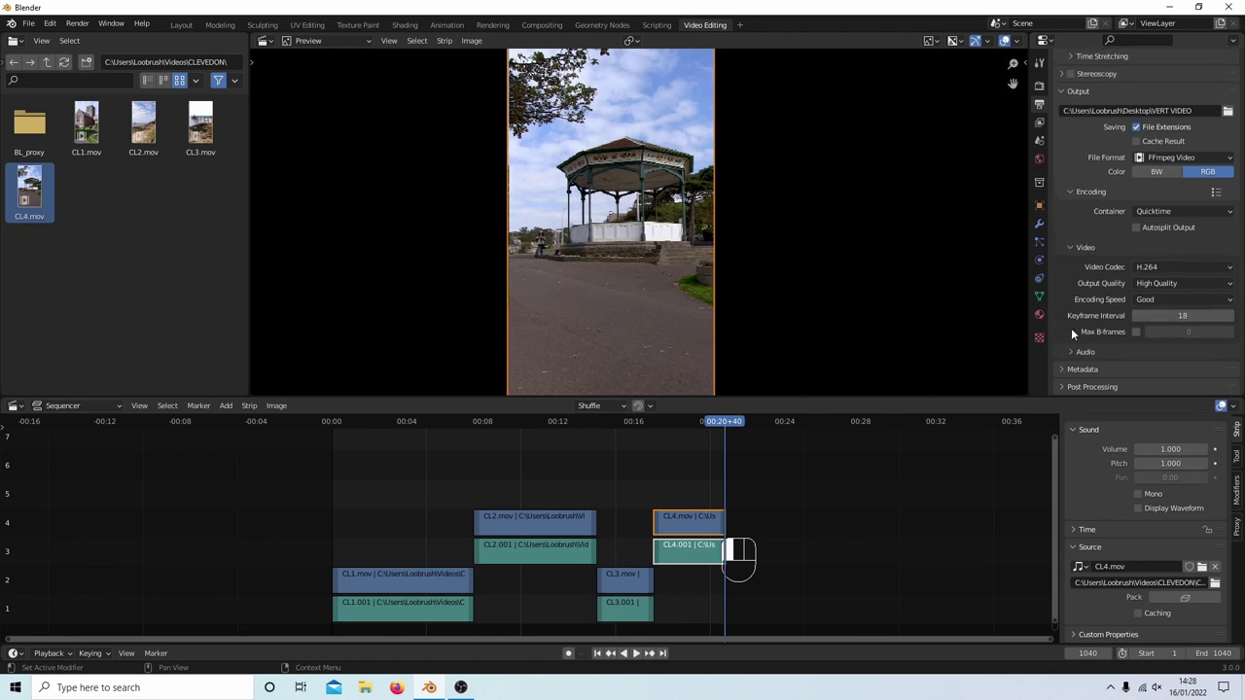
click(1071, 347)
scroll(1072, 299, down, 1)
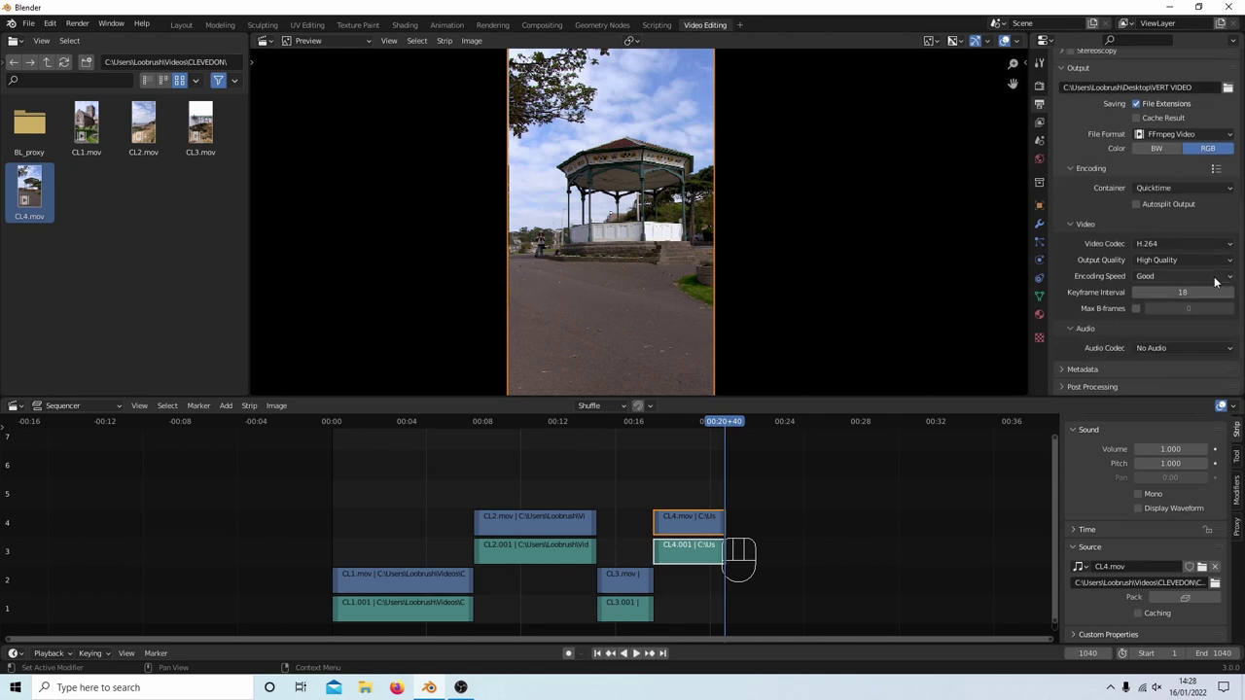
click(1161, 346)
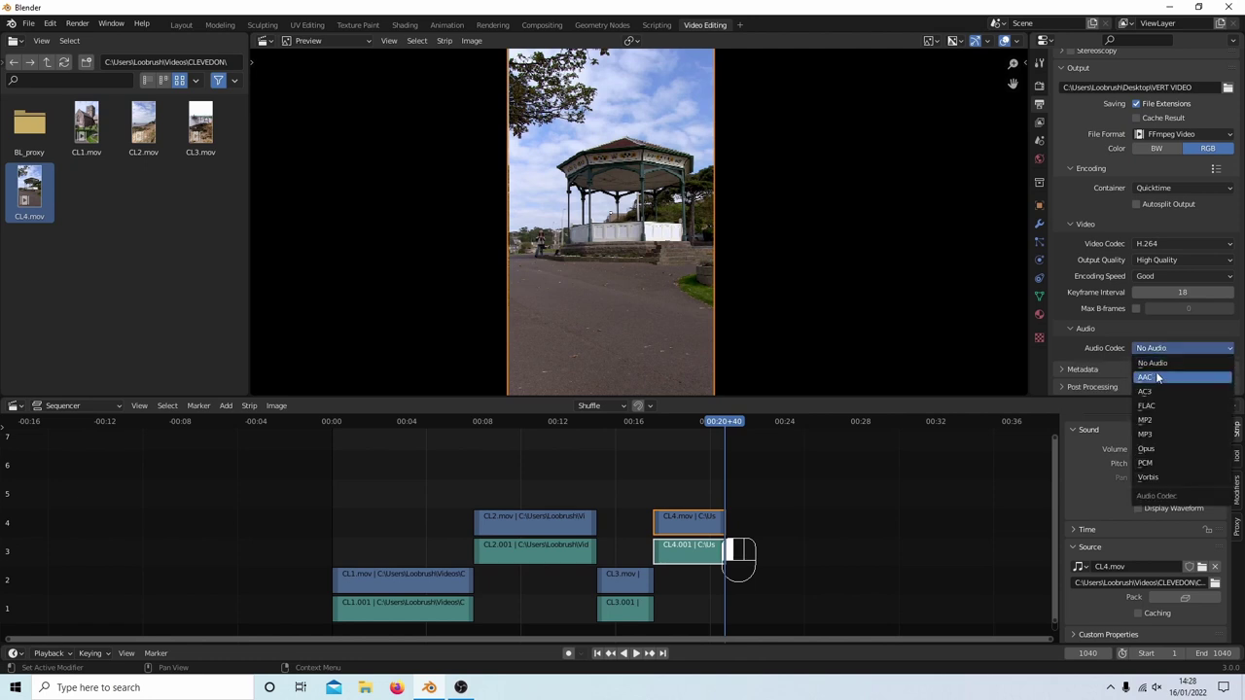
click(1162, 381)
scroll(1091, 300, down, 3)
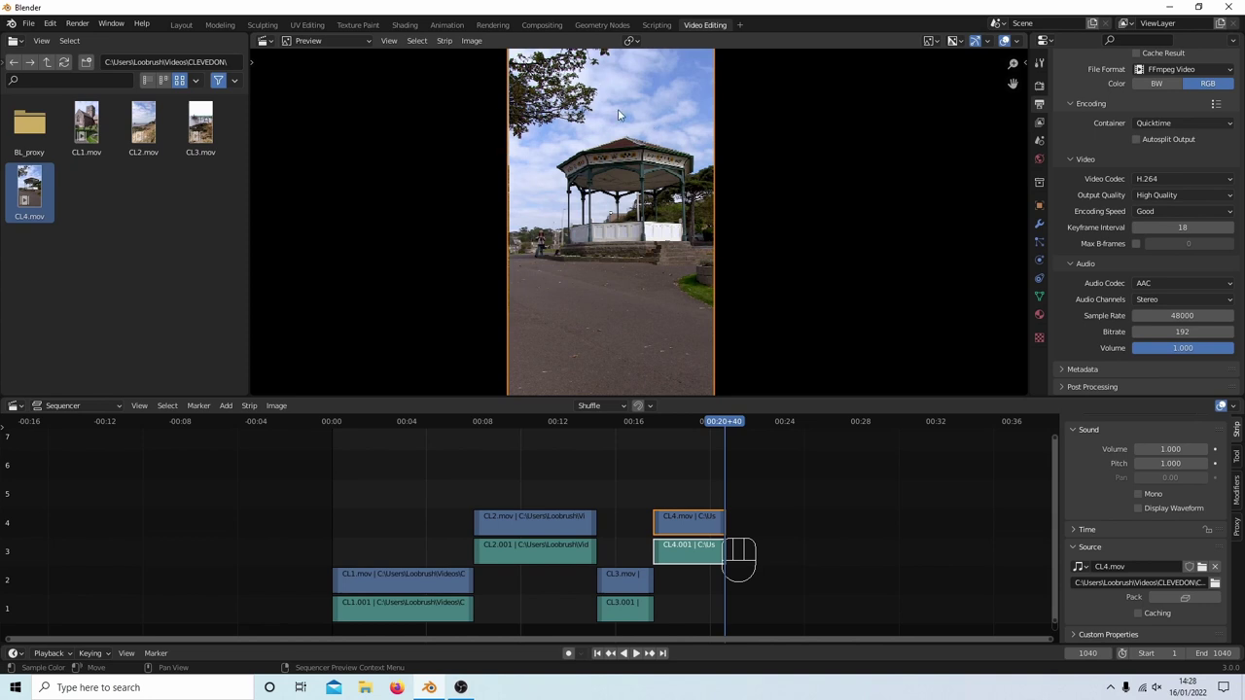
- Compare the source settings of the CL2 and CL4 video strips, and turn off Deinterlace for CL2
click(540, 516)
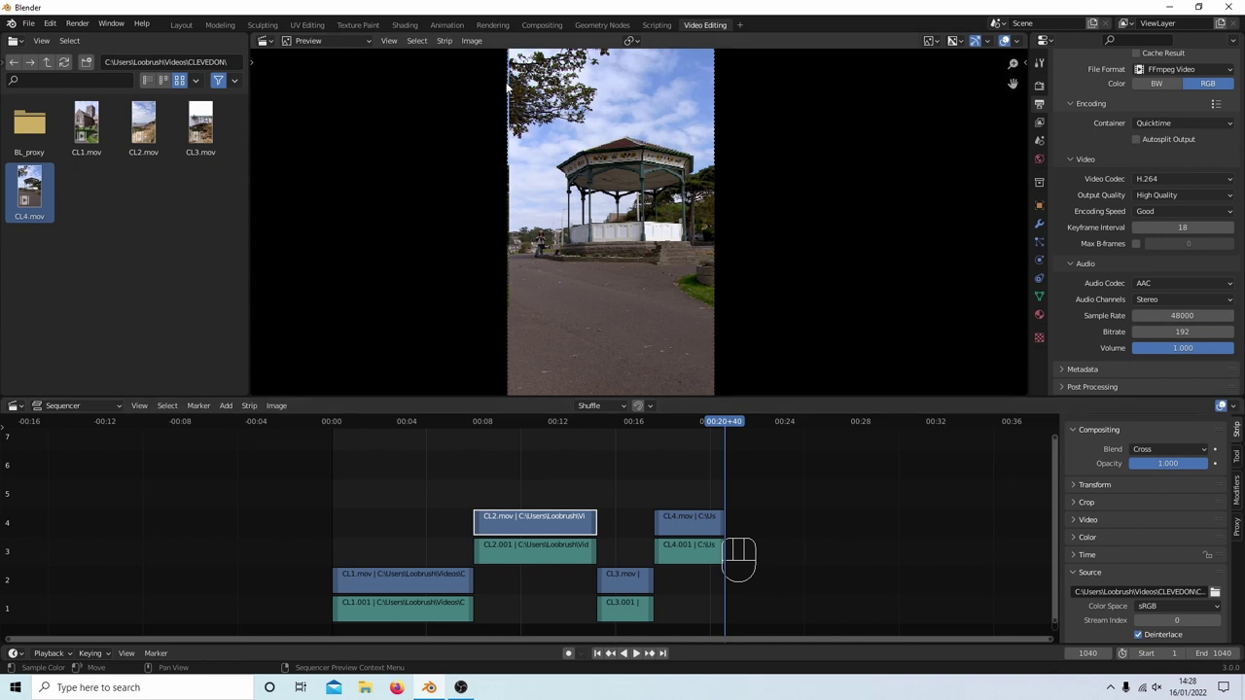
scroll(1084, 480, down, 1)
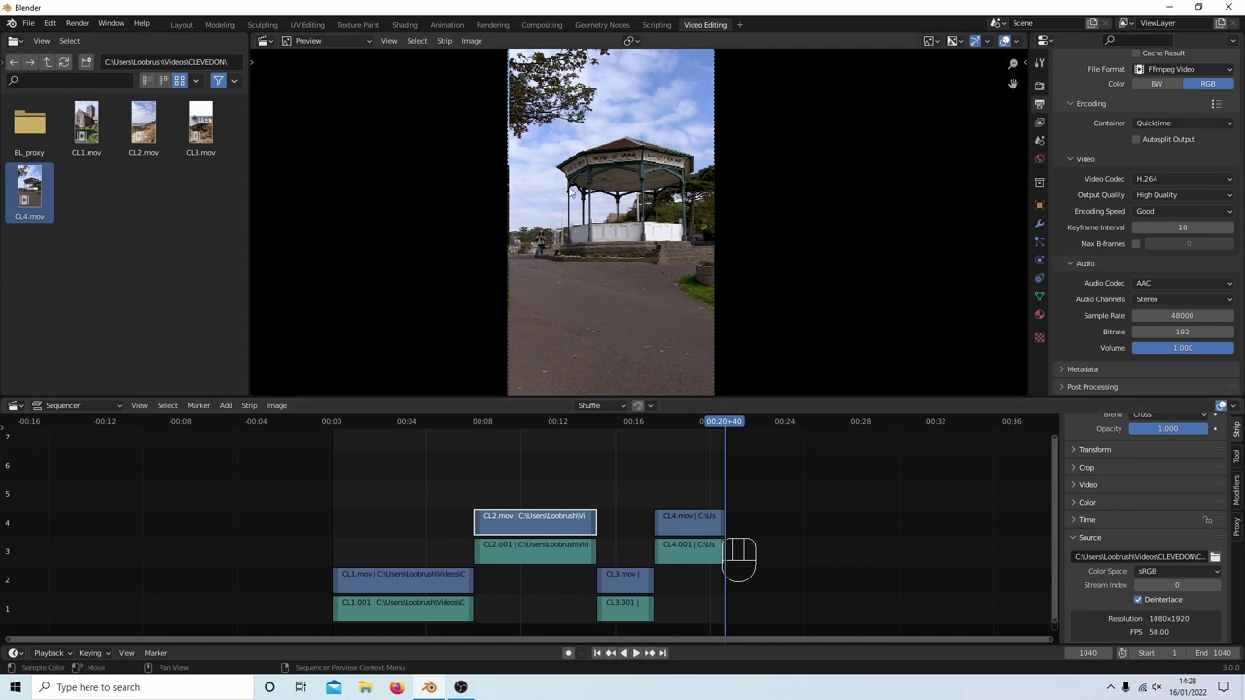
scroll(572, 194, up, 2)
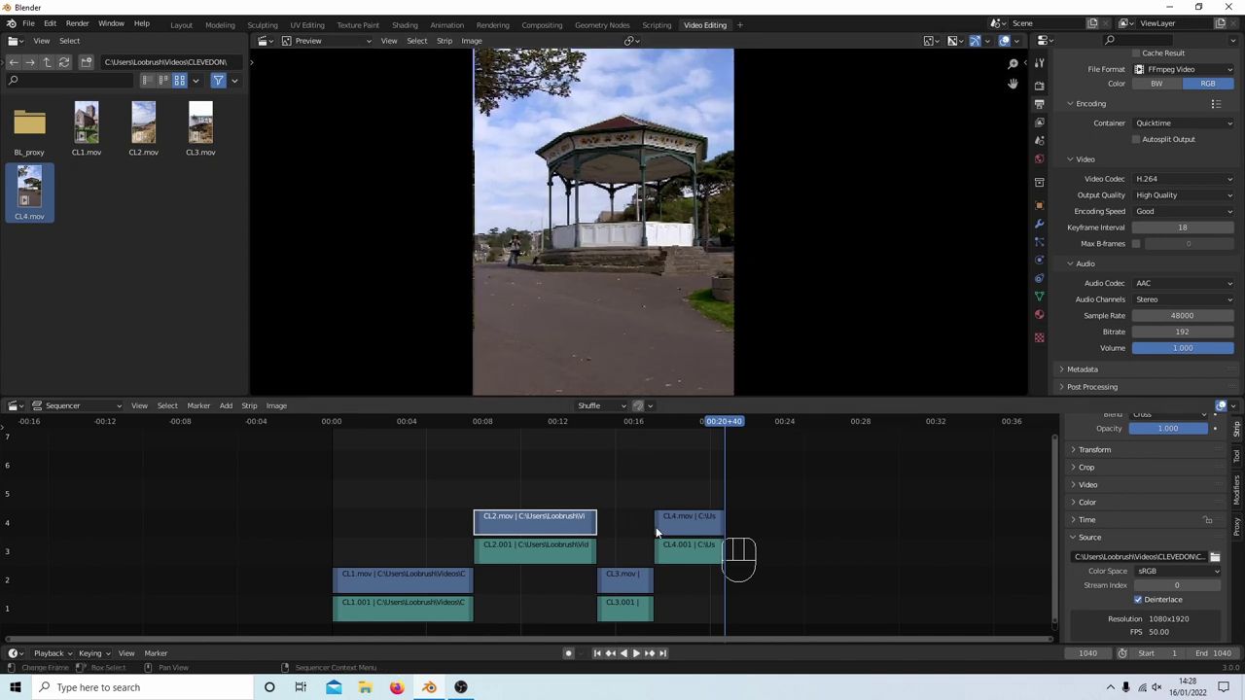
click(662, 528)
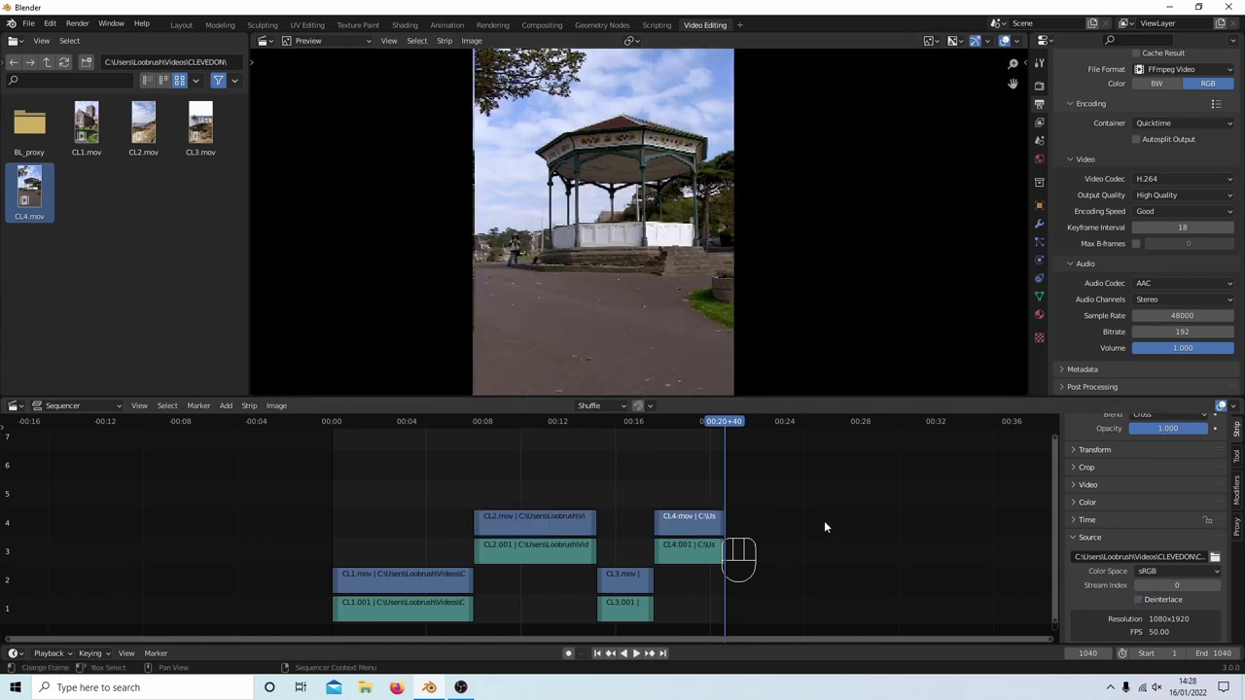
click(678, 523)
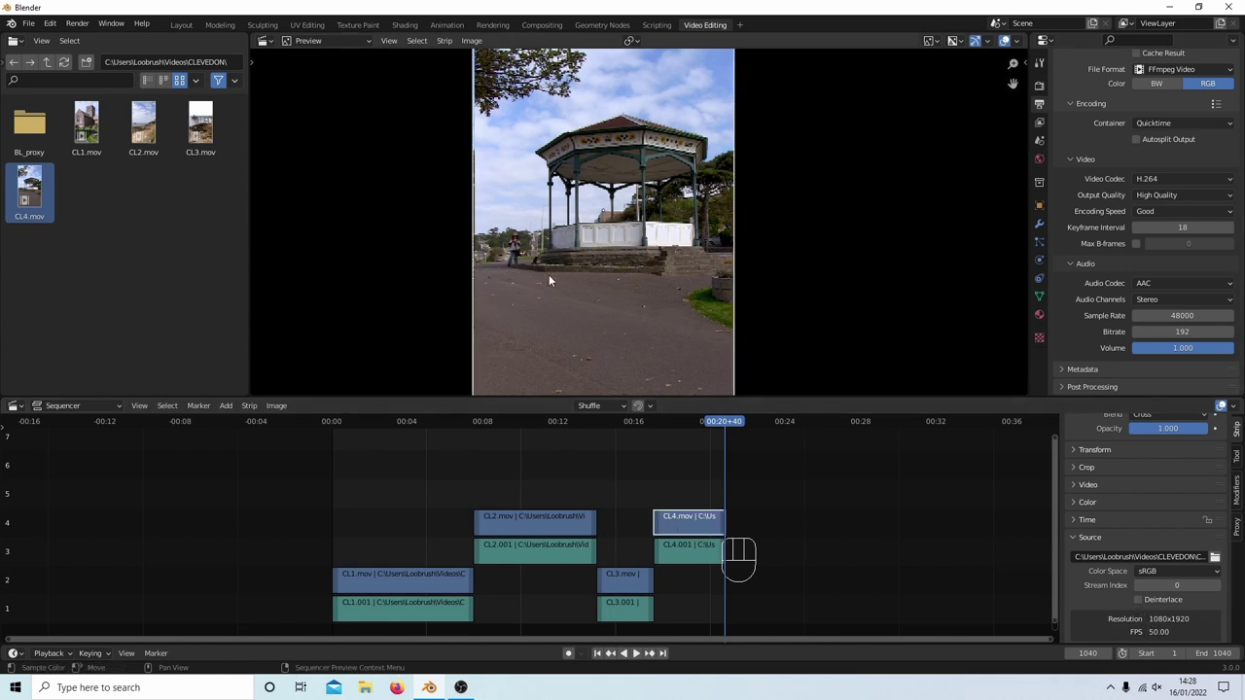
click(550, 515)
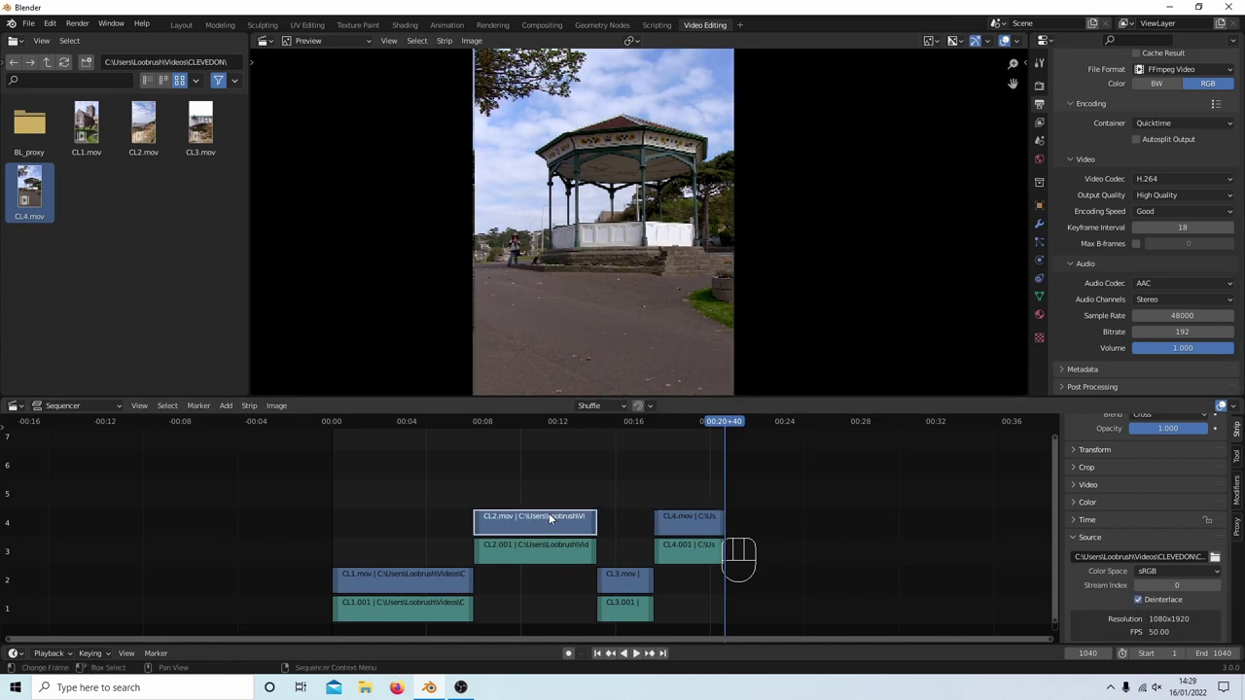
click(1139, 600)
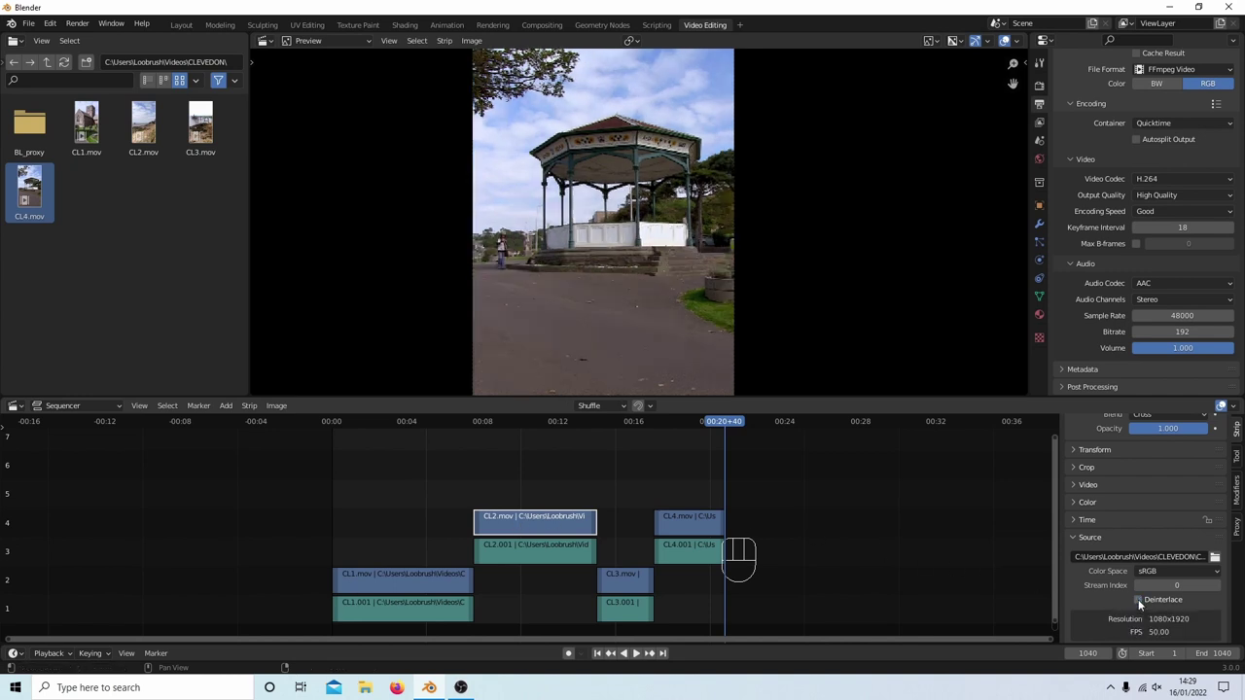
- Move the playhead to 00:18+10 within the CL4 video strip and turn on Deinterlace for that strip
click(629, 587)
drag(722, 422, 631, 444)
click(697, 531)
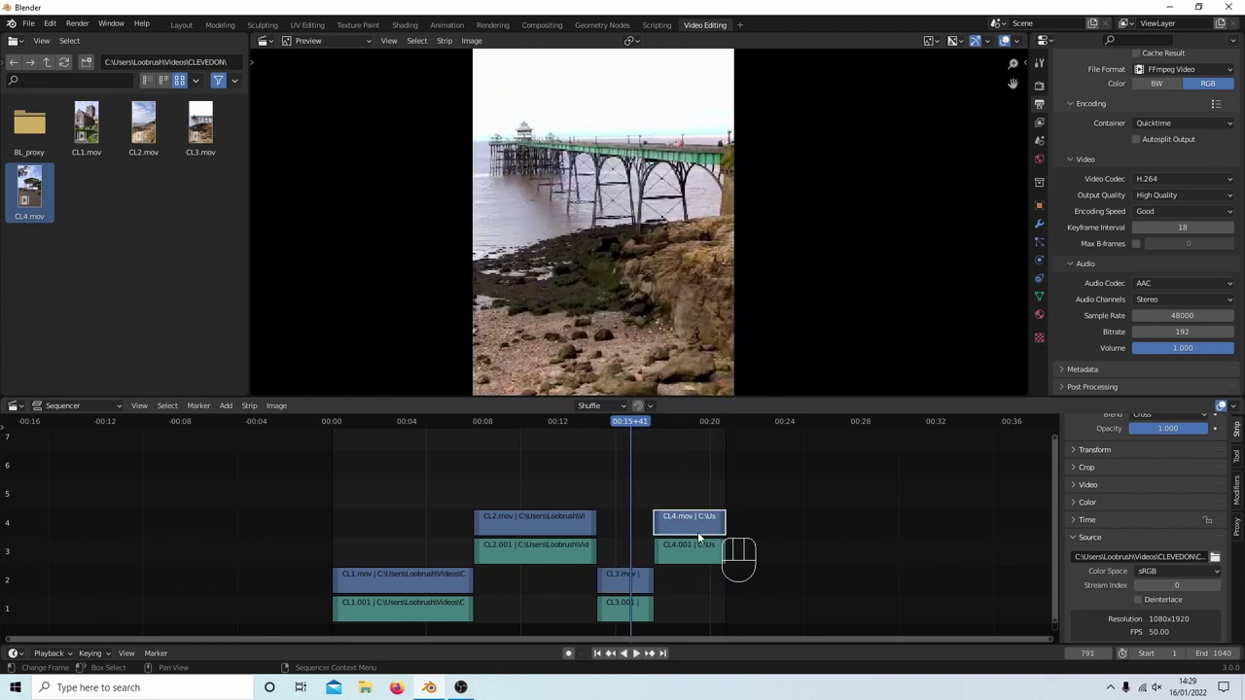
drag(634, 428, 676, 424)
click(761, 473)
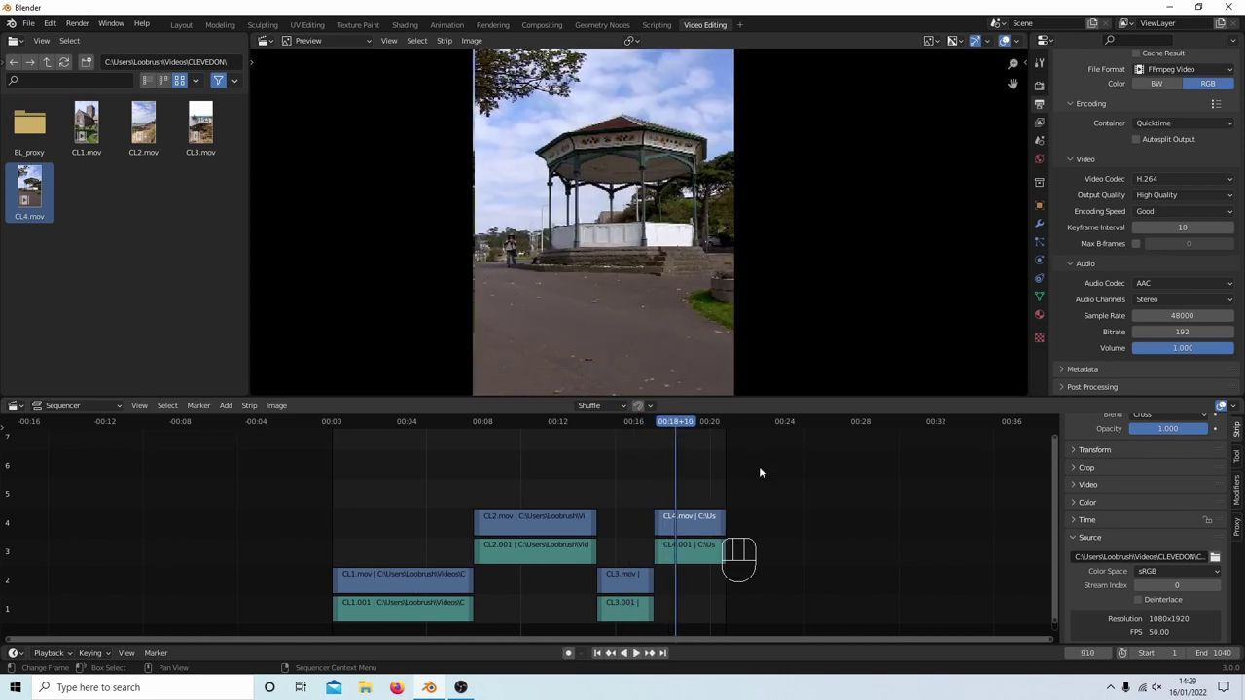
click(1138, 600)
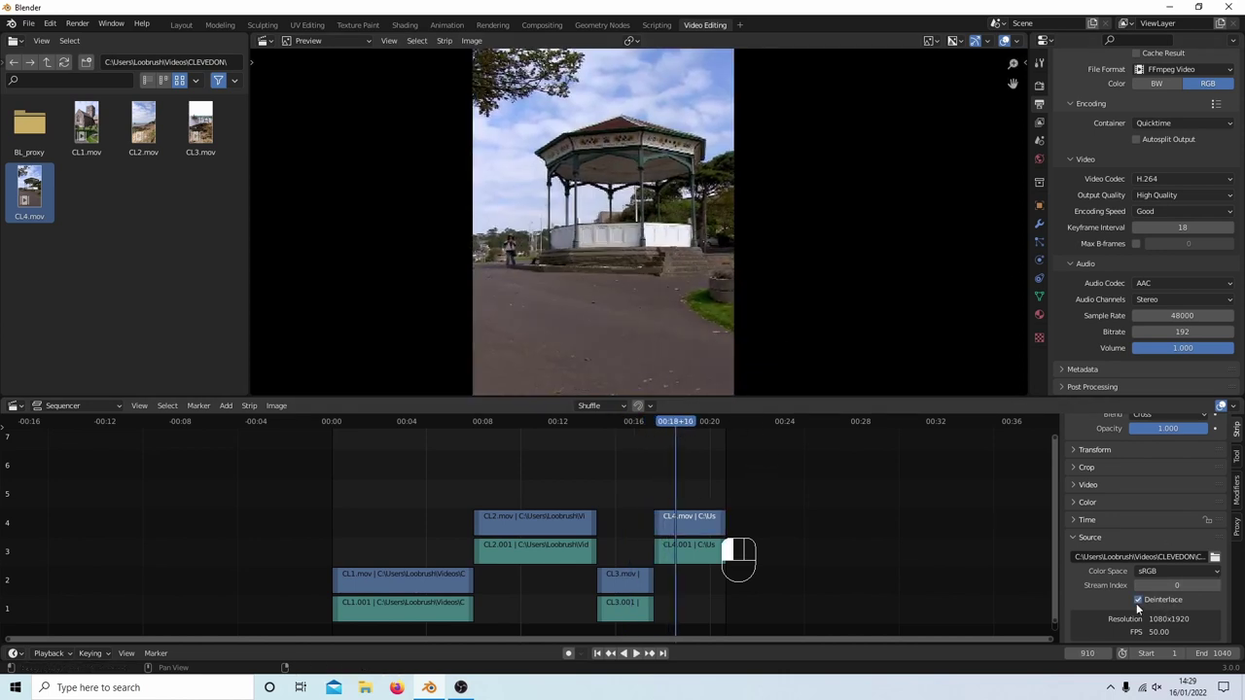
- Check the Deinterlace setting of the CL2 and CL1 video strips, previewing CL1 at 00:04+49
click(573, 527)
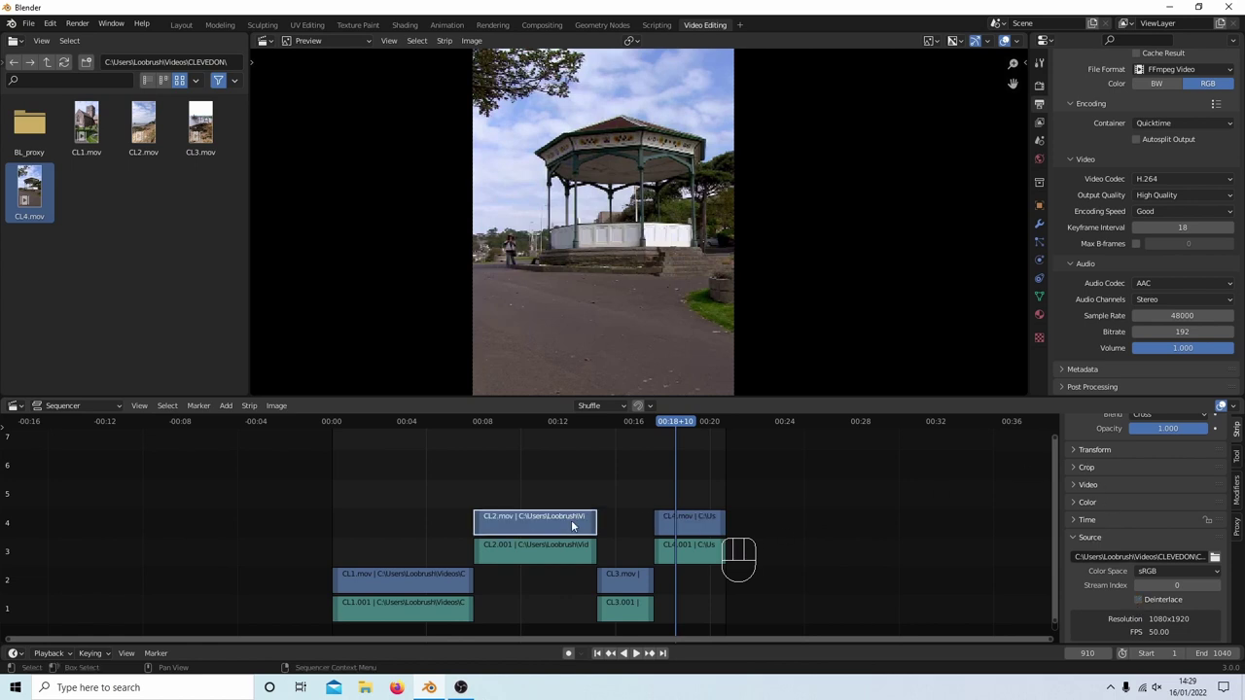
drag(669, 425, 427, 444)
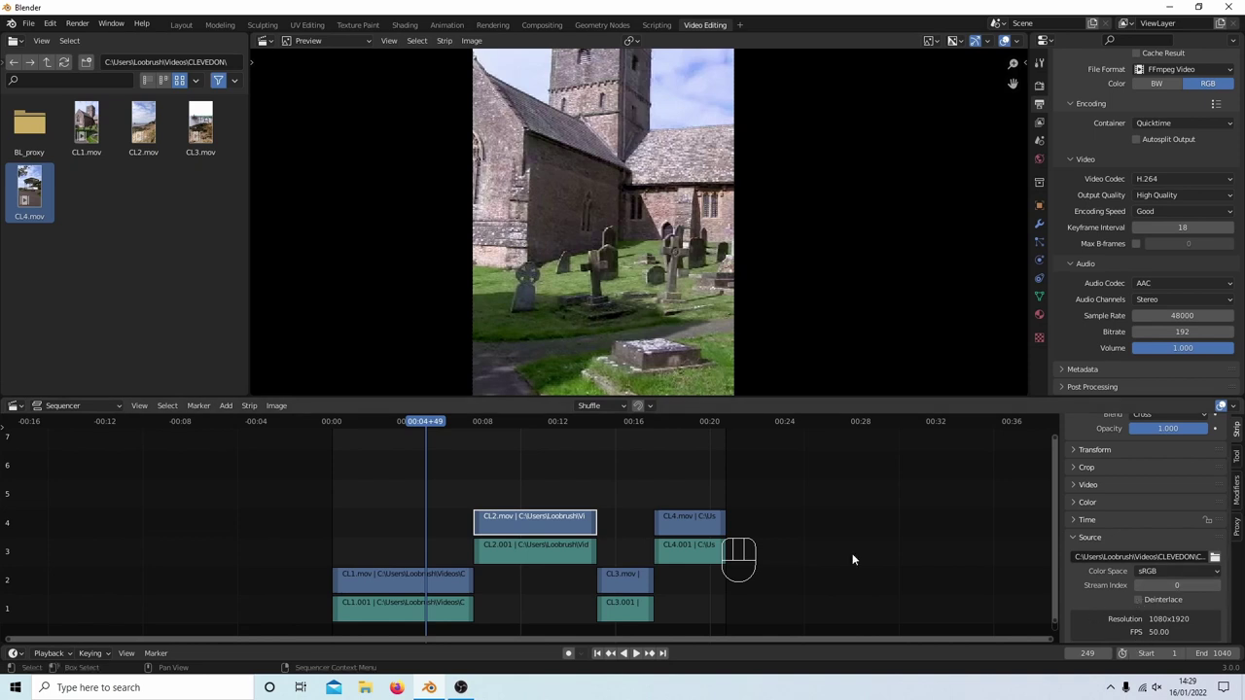
click(443, 576)
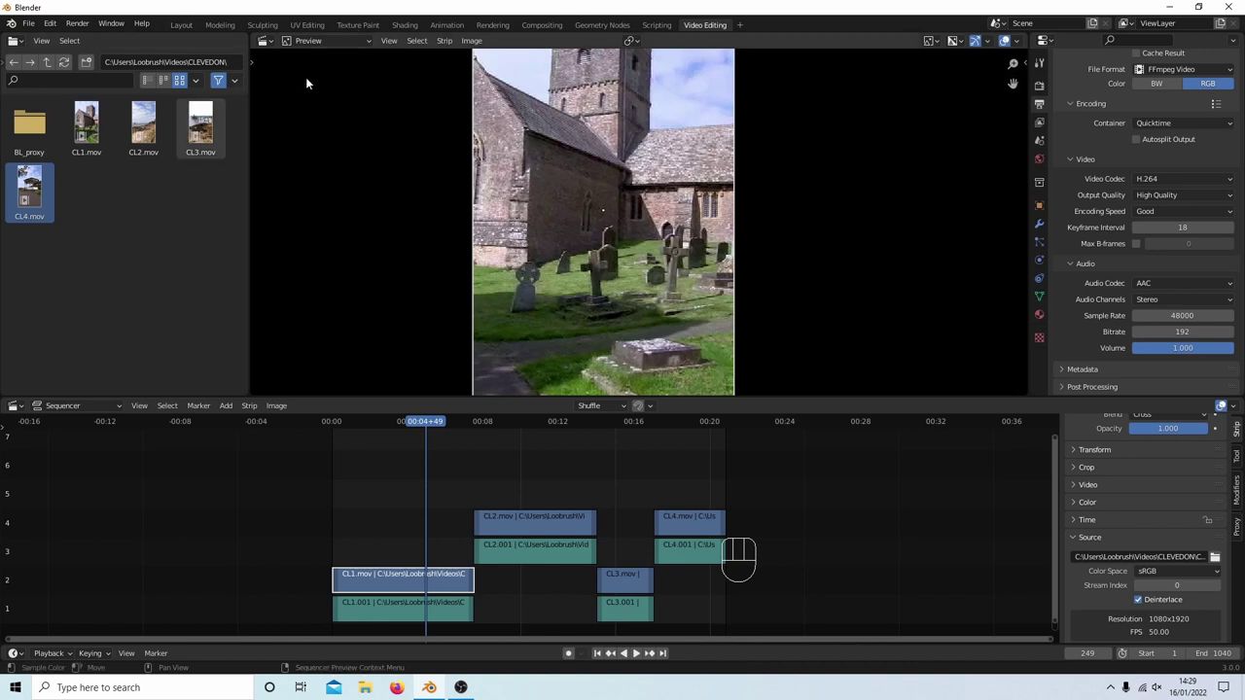
- Render the full animation to the output video file and close the render window once it finishes
click(77, 24)
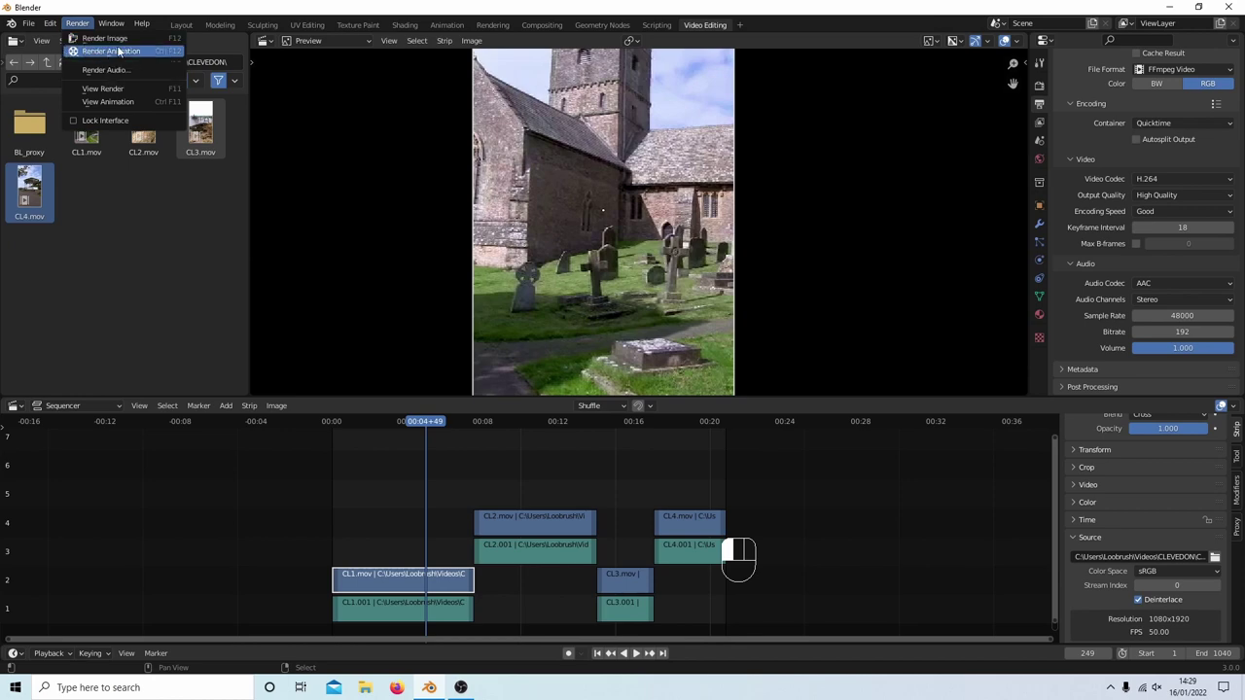
click(118, 50)
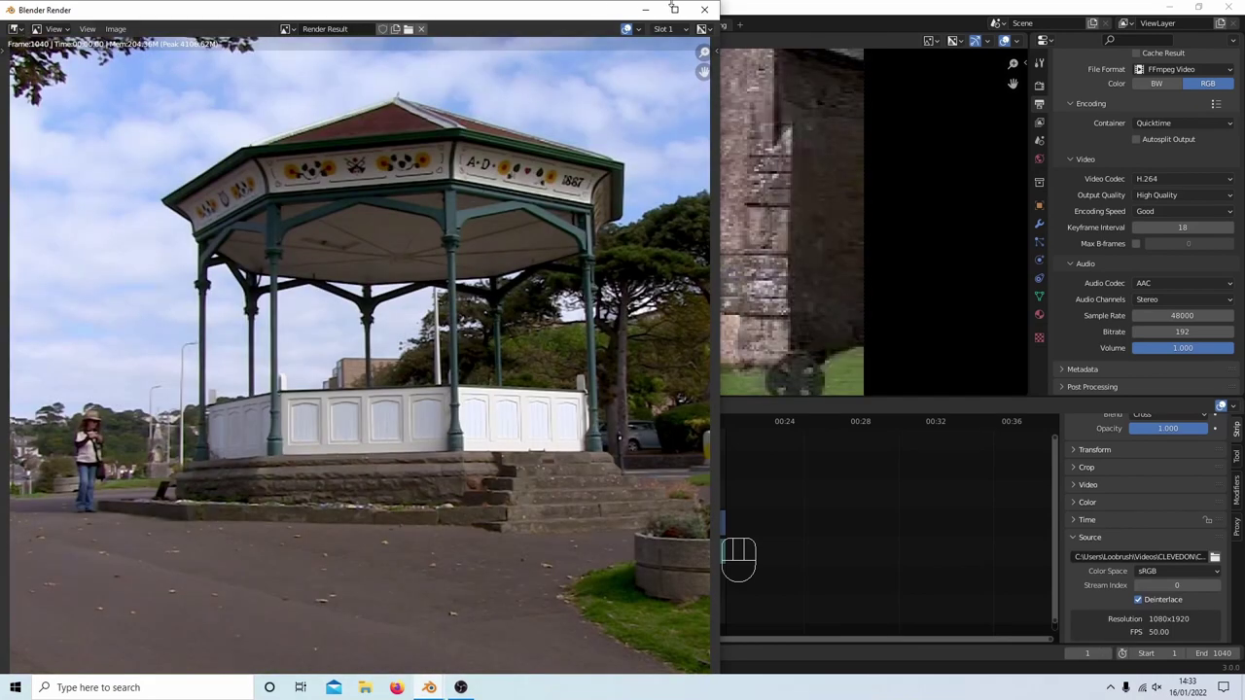
click(705, 11)
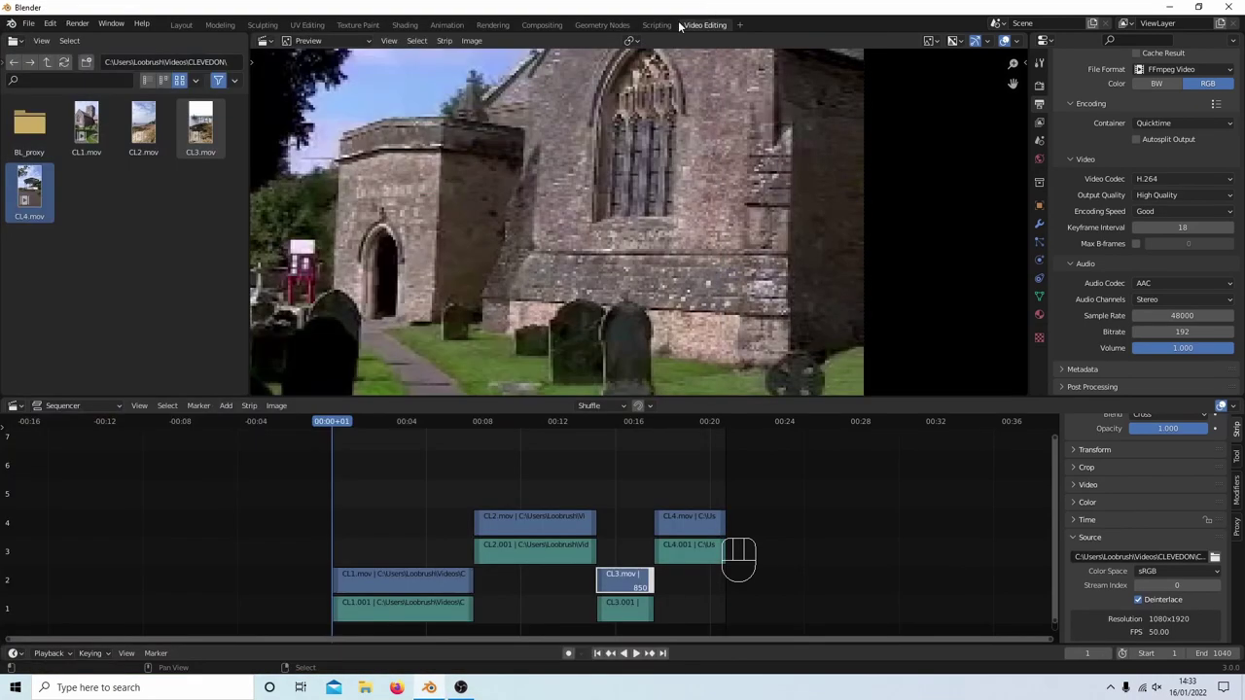